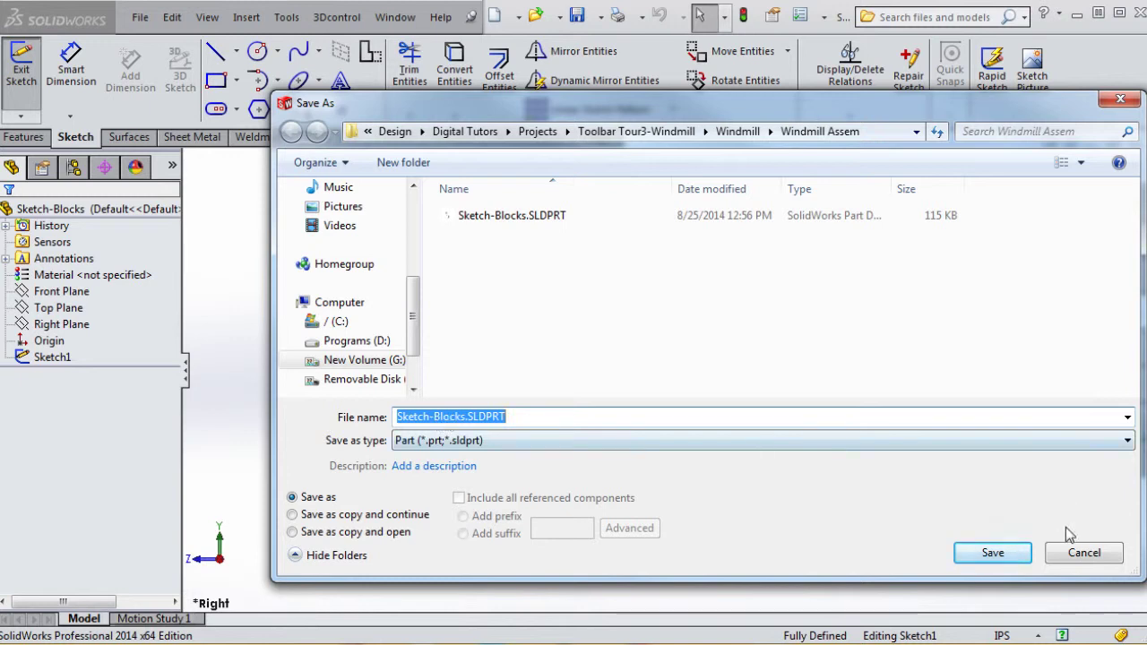
Save the part over Sketch-Blocks.SLDPRT, confirming that the existing file is replaced.
{"action": "left_click", "coordinate": [994, 552]}
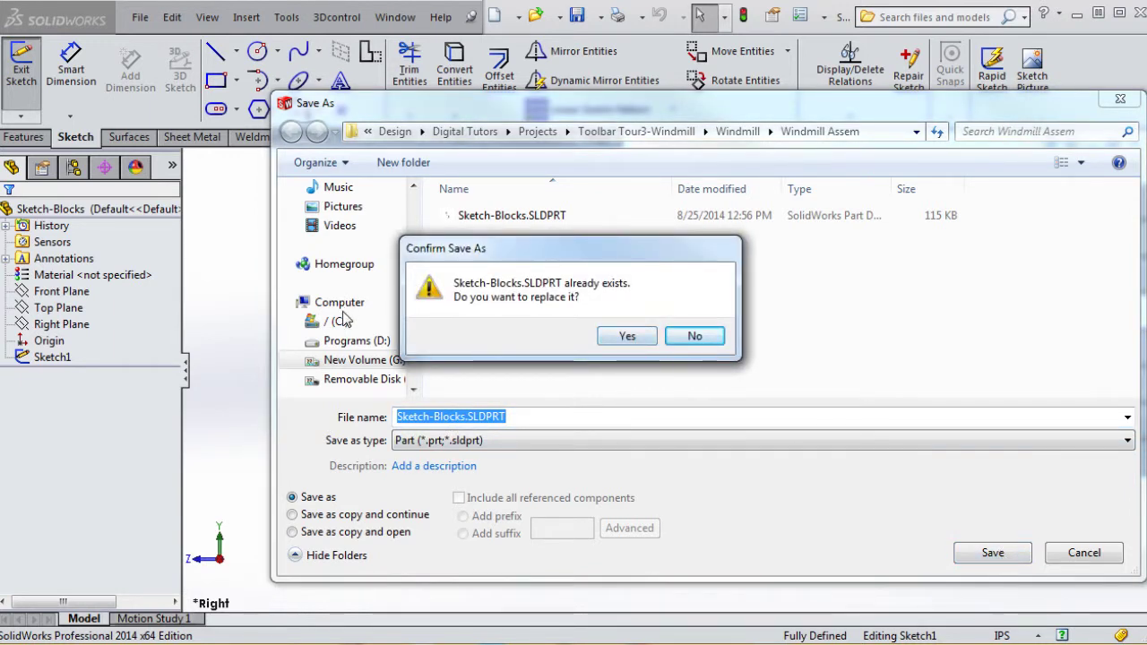
{"action": "left_click", "coordinate": [630, 338]}
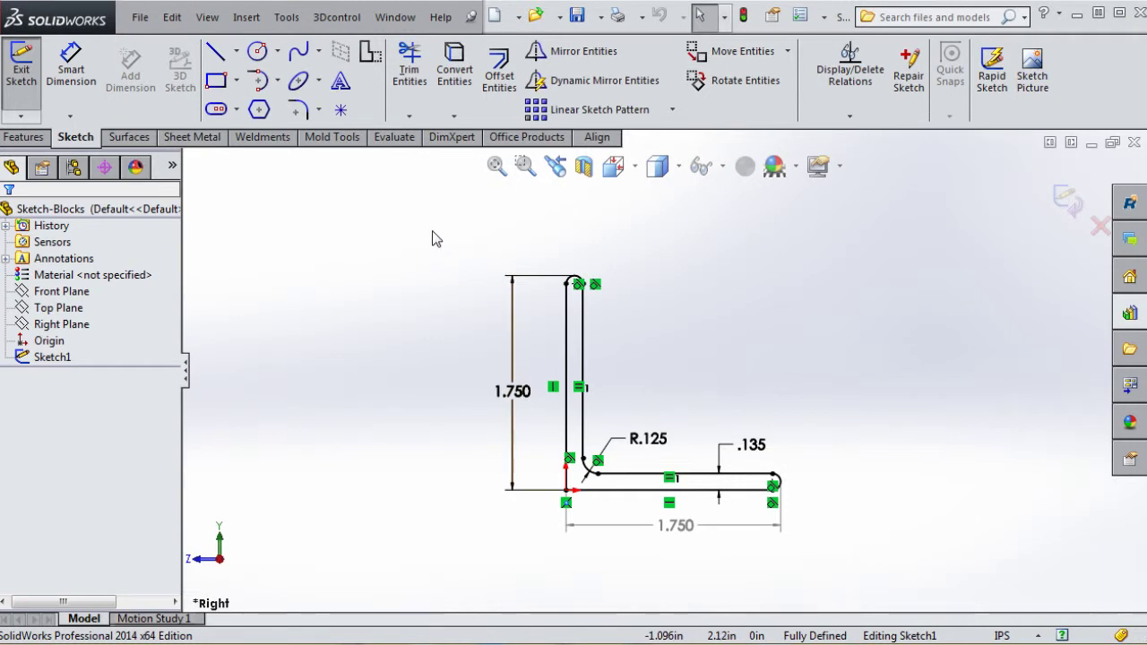
Box-select all the L-shaped sketch geometry and make it into a block.
{"action": "mouse_move", "coordinate": [432, 231]}
{"action": "left_mouse_down"}
{"action": "mouse_move", "coordinate": [717, 498]}
{"action": "mouse_move", "coordinate": [864, 582]}
{"action": "left_mouse_up"}
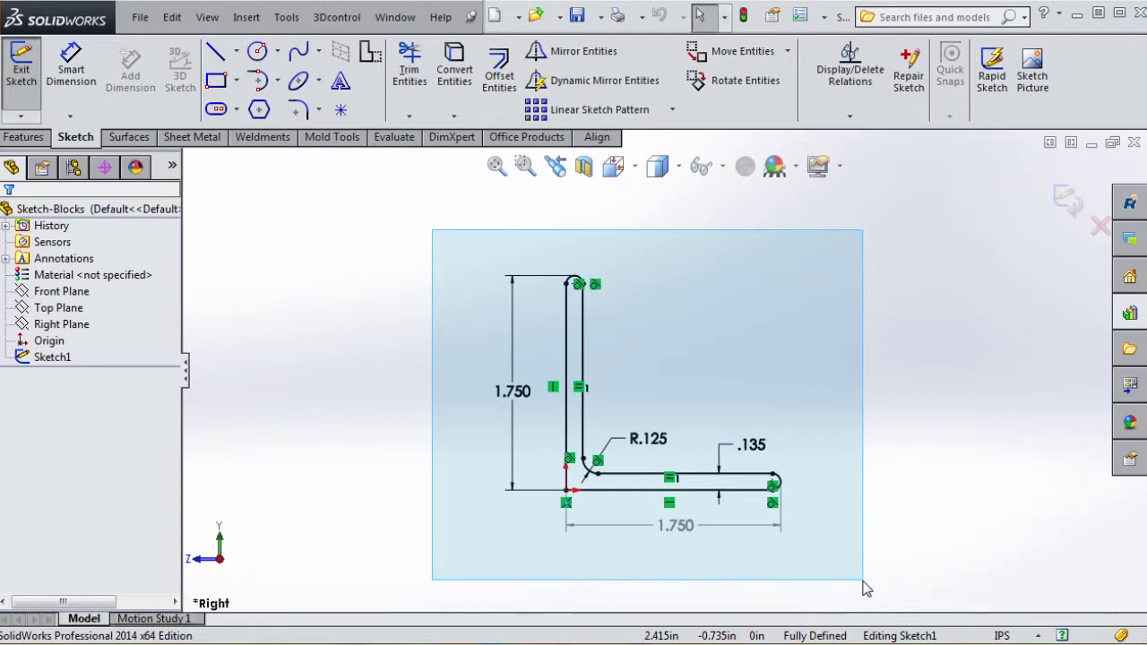
{"action": "left_click_drag", "start_coordinate": [866, 589], "coordinate": [864, 587]}
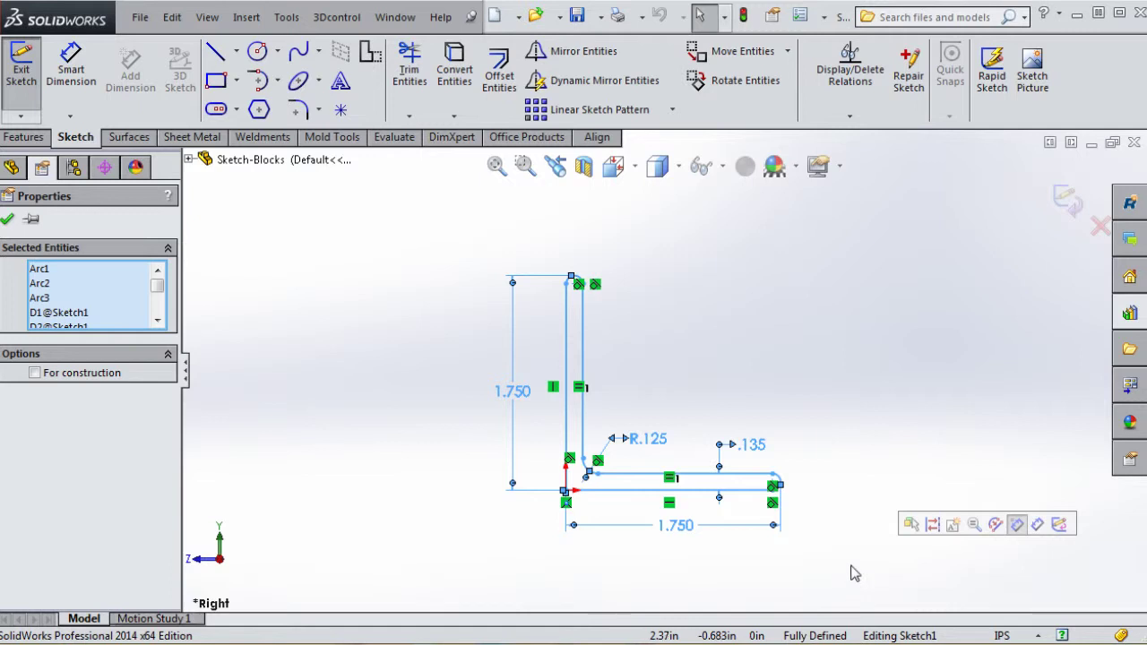
{"action": "left_click", "coordinate": [565, 462], "text": "ctrl"}
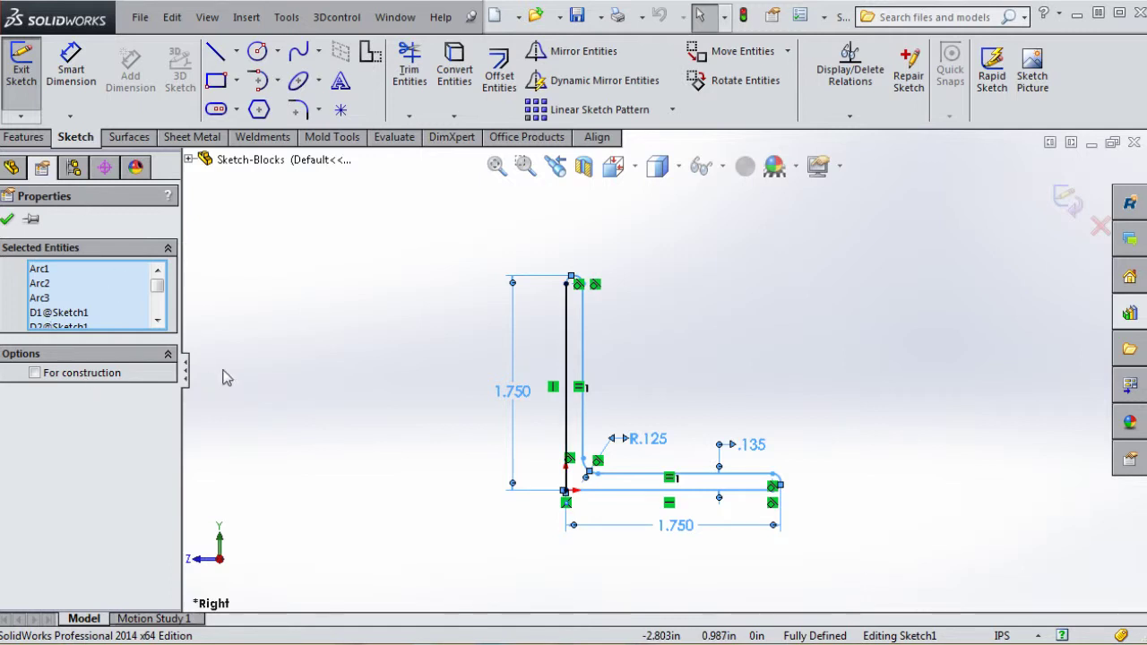
{"action": "mouse_move", "coordinate": [156, 284]}
{"action": "left_mouse_down"}
{"action": "mouse_move", "coordinate": [156, 302]}
{"action": "mouse_move", "coordinate": [160, 285]}
{"action": "left_mouse_up"}
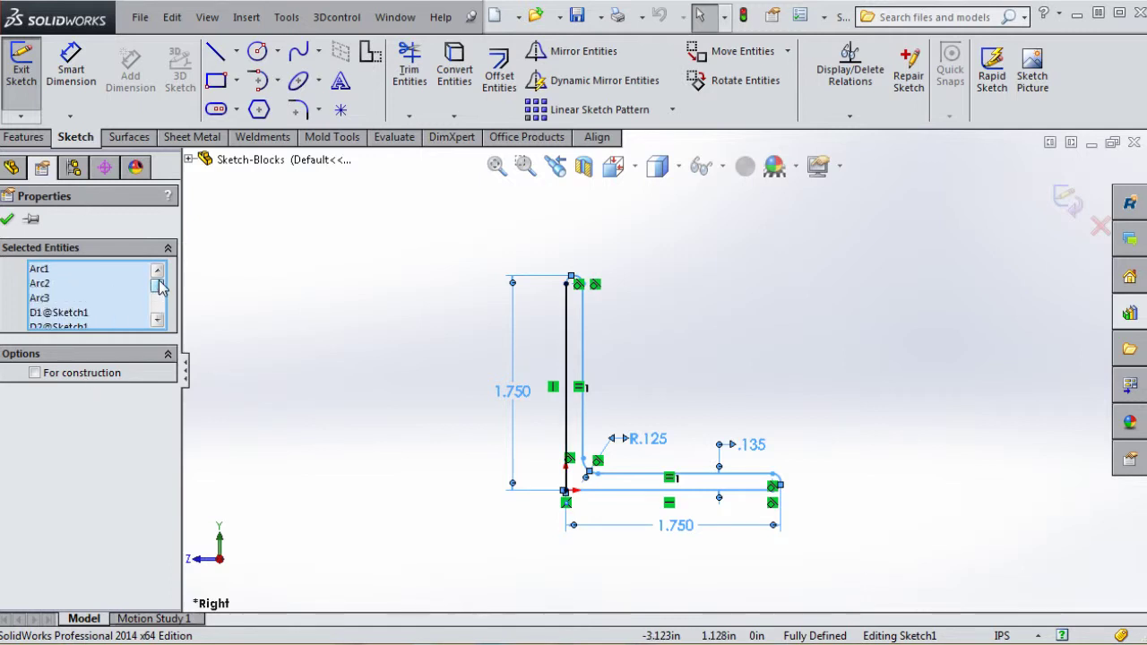
{"action": "right_click", "coordinate": [687, 308]}
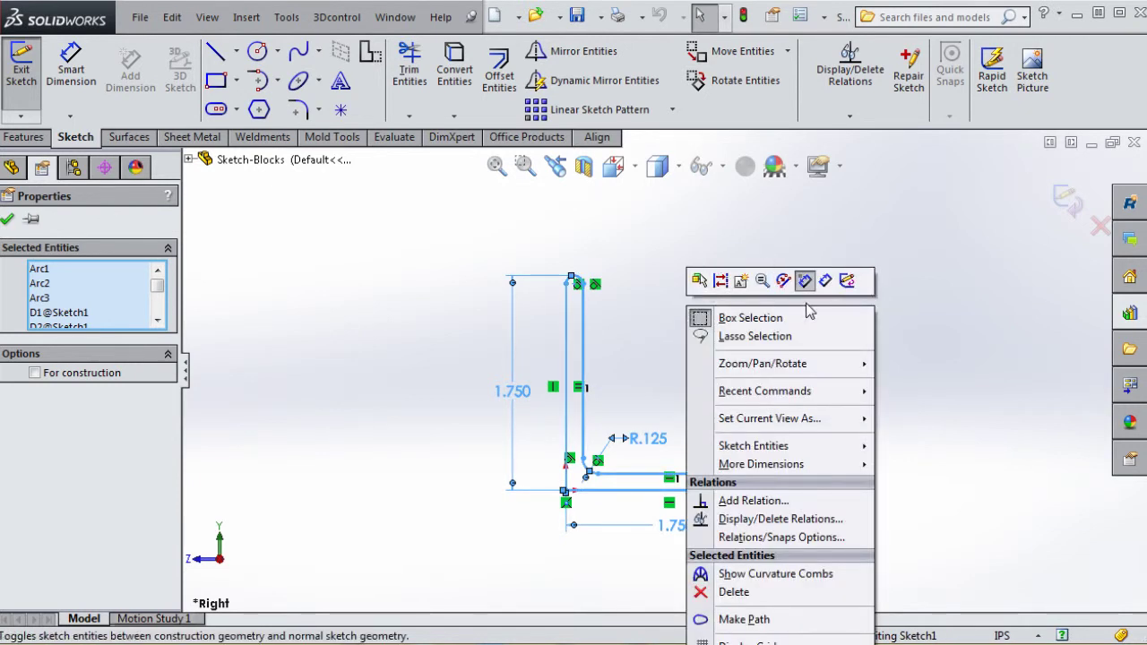
{"action": "left_click", "coordinate": [740, 282]}
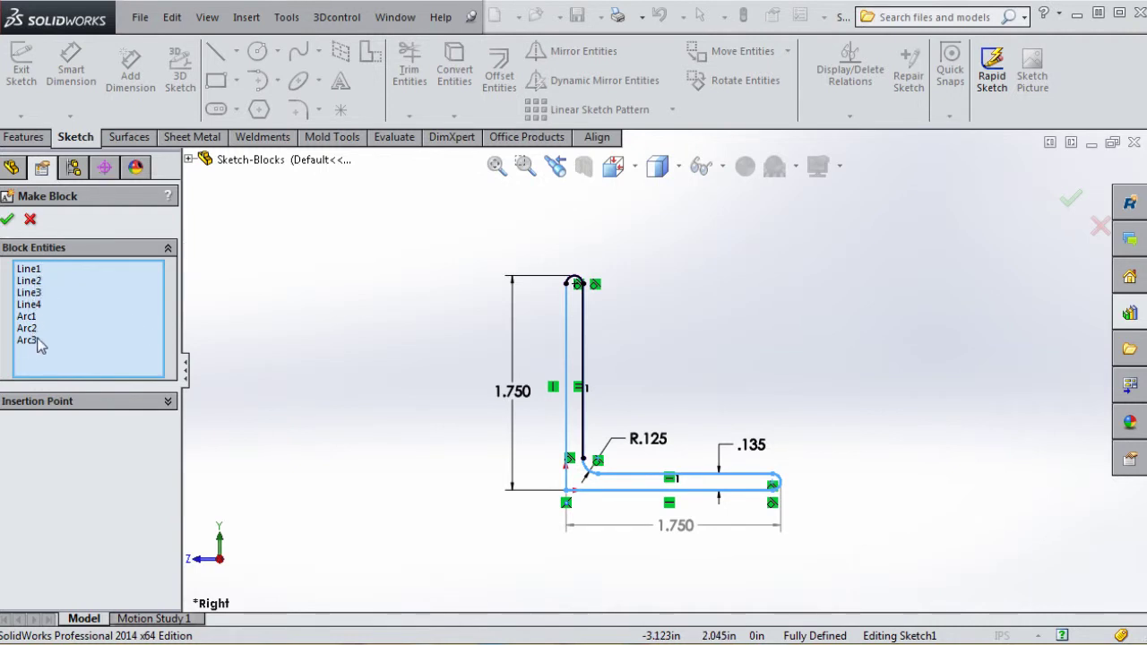
Move the block's insertion point to the L's outer corner and finish Block1-1.
{"action": "left_click", "coordinate": [166, 402]}
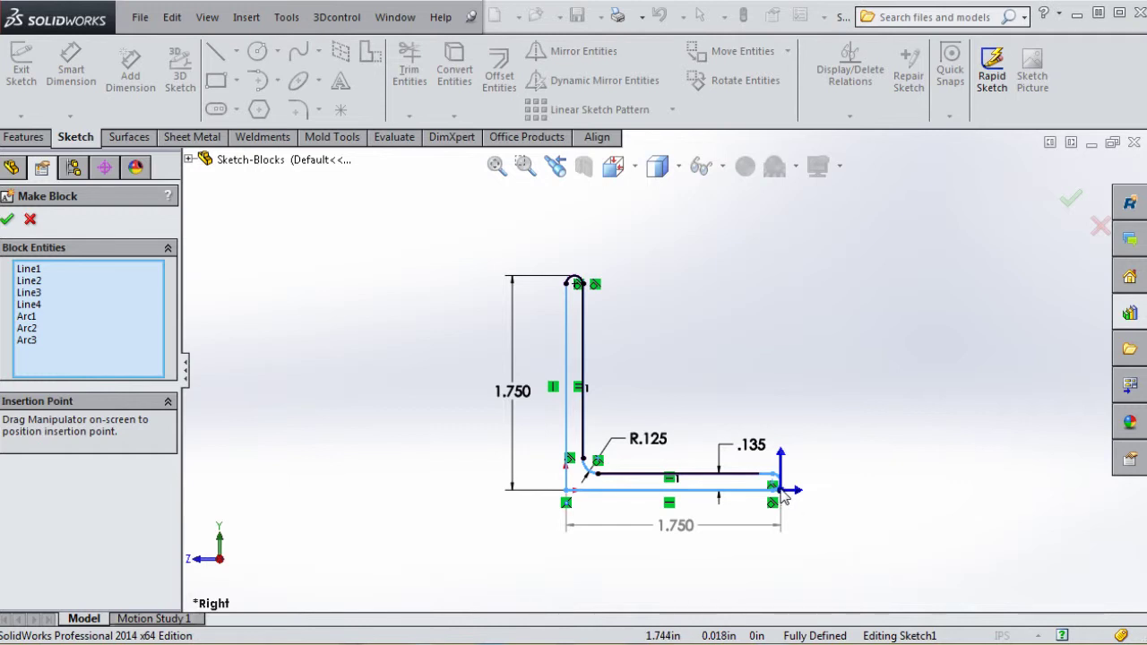
{"action": "mouse_move", "coordinate": [803, 490]}
{"action": "left_mouse_down"}
{"action": "mouse_move", "coordinate": [692, 511]}
{"action": "mouse_move", "coordinate": [565, 490]}
{"action": "left_mouse_up"}
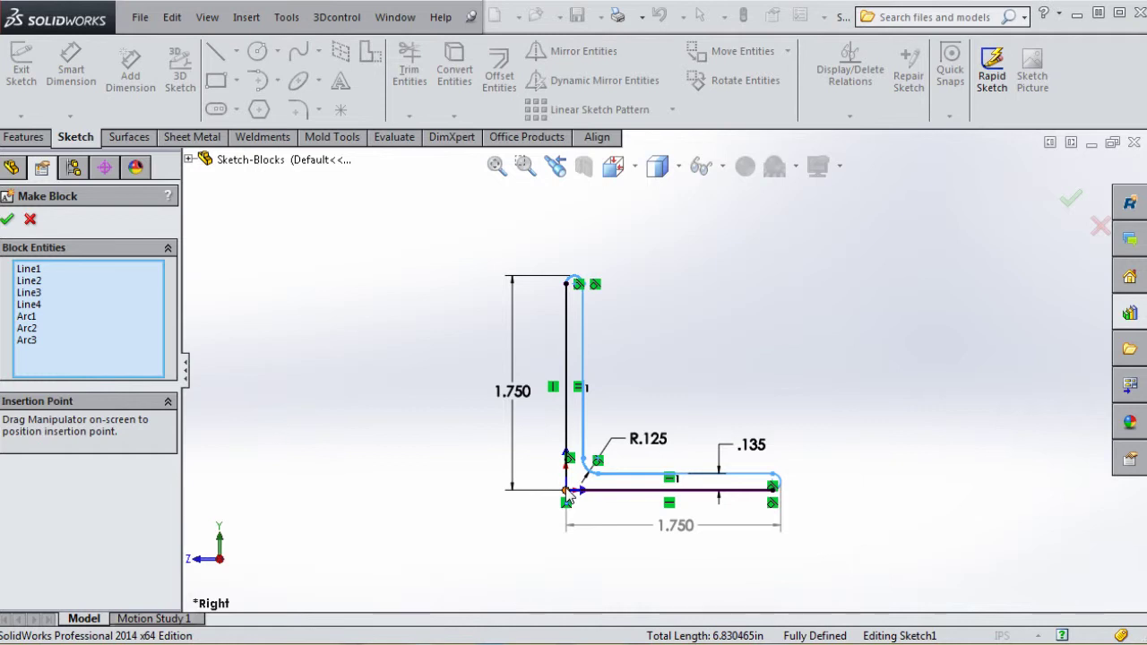
{"action": "left_click", "coordinate": [8, 220]}
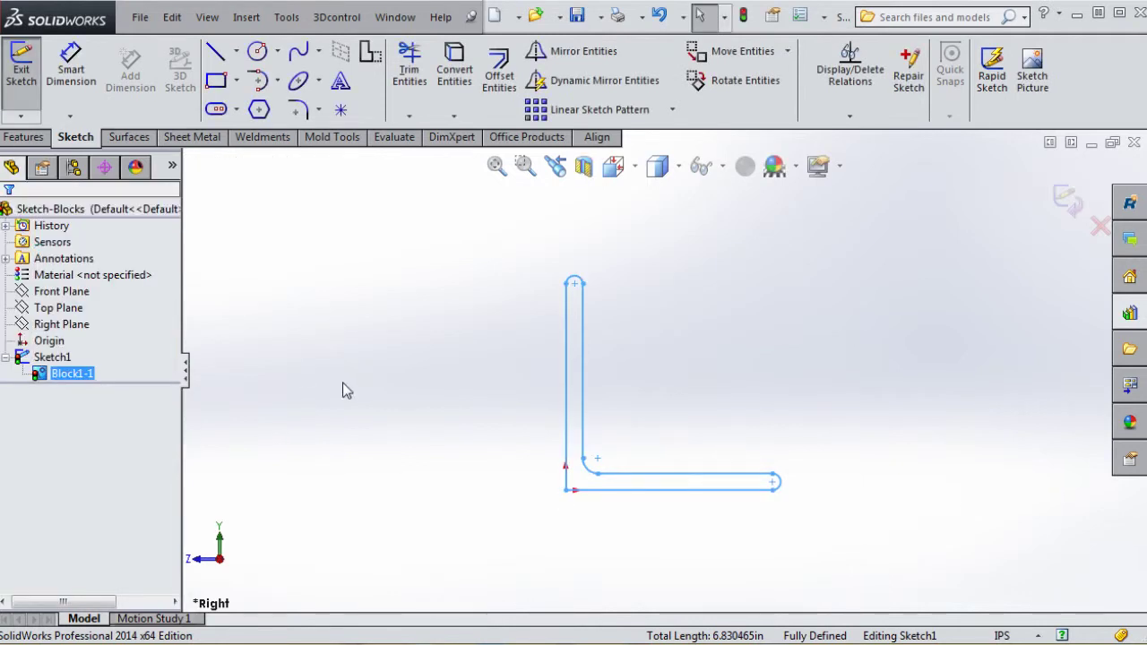
Rename Block1-1 in the FeatureManager tree to '1.75x1.75-Block'.
{"action": "left_click", "coordinate": [77, 378]}
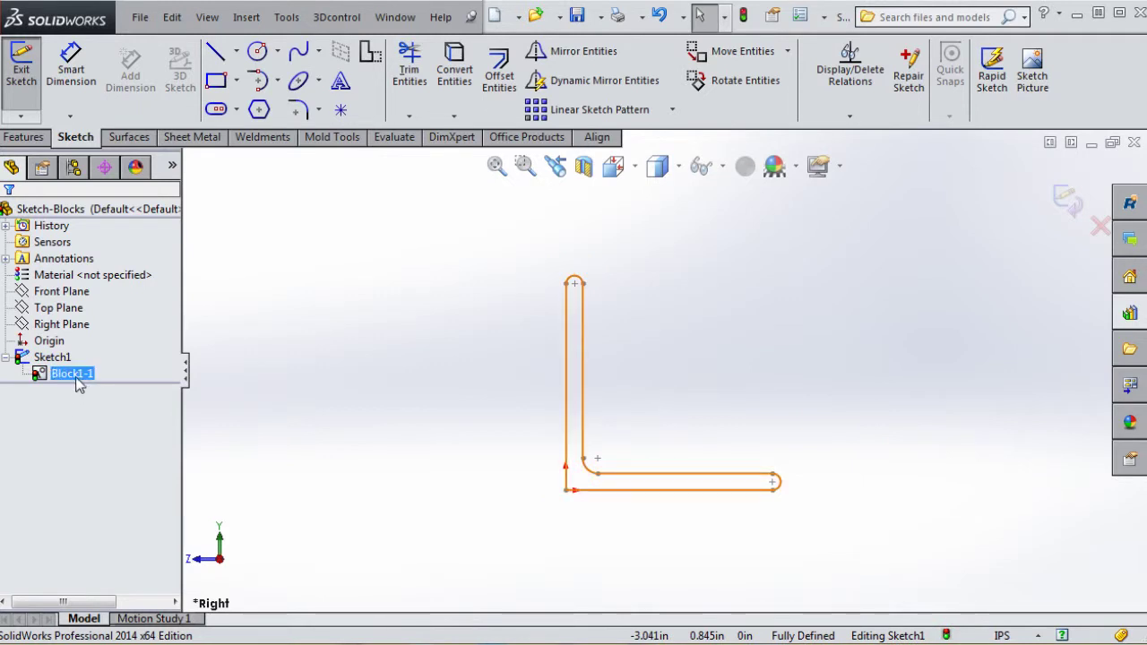
{"action": "left_click", "coordinate": [77, 378]}
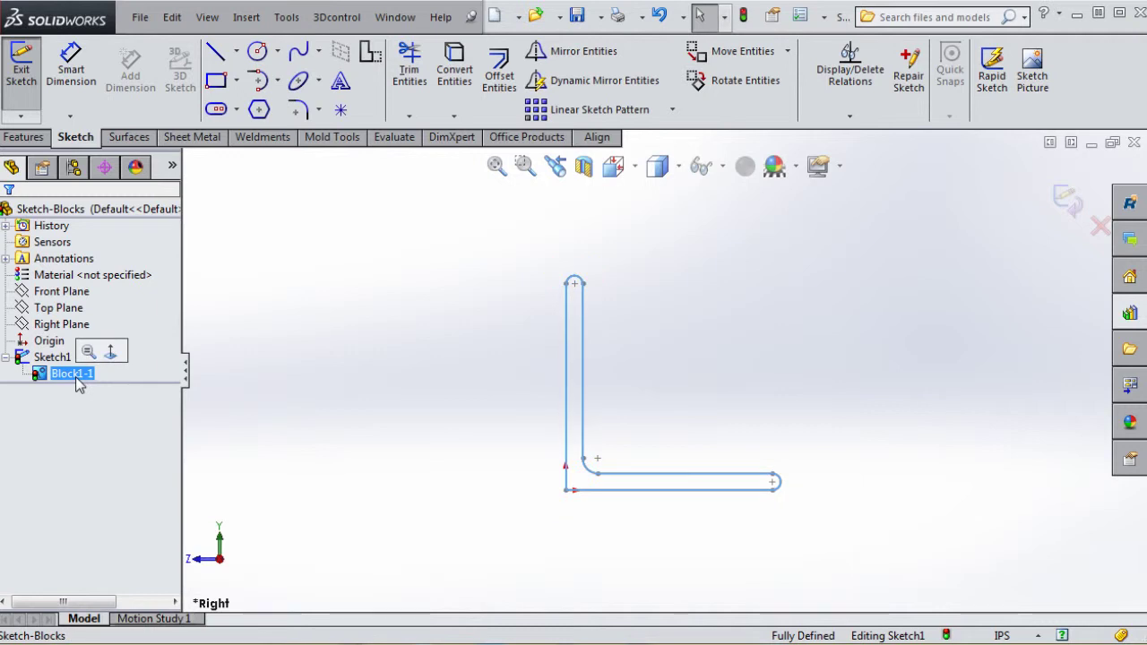
{"action": "left_click", "coordinate": [77, 378]}
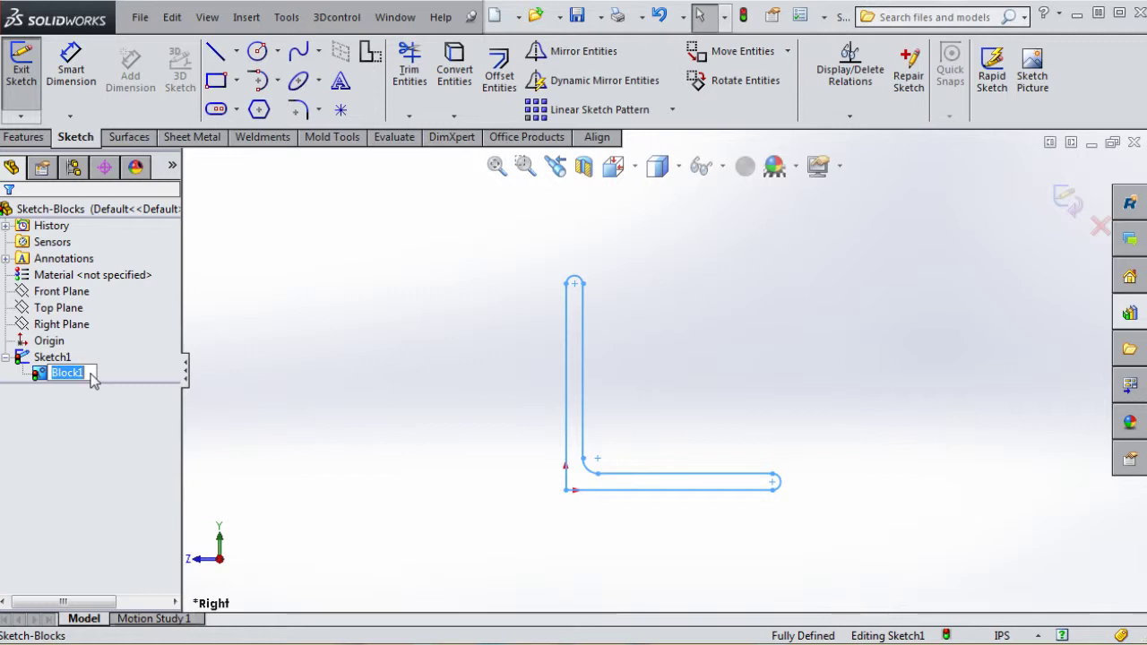
{"action": "type", "text": "1.75x1.75-Block"}
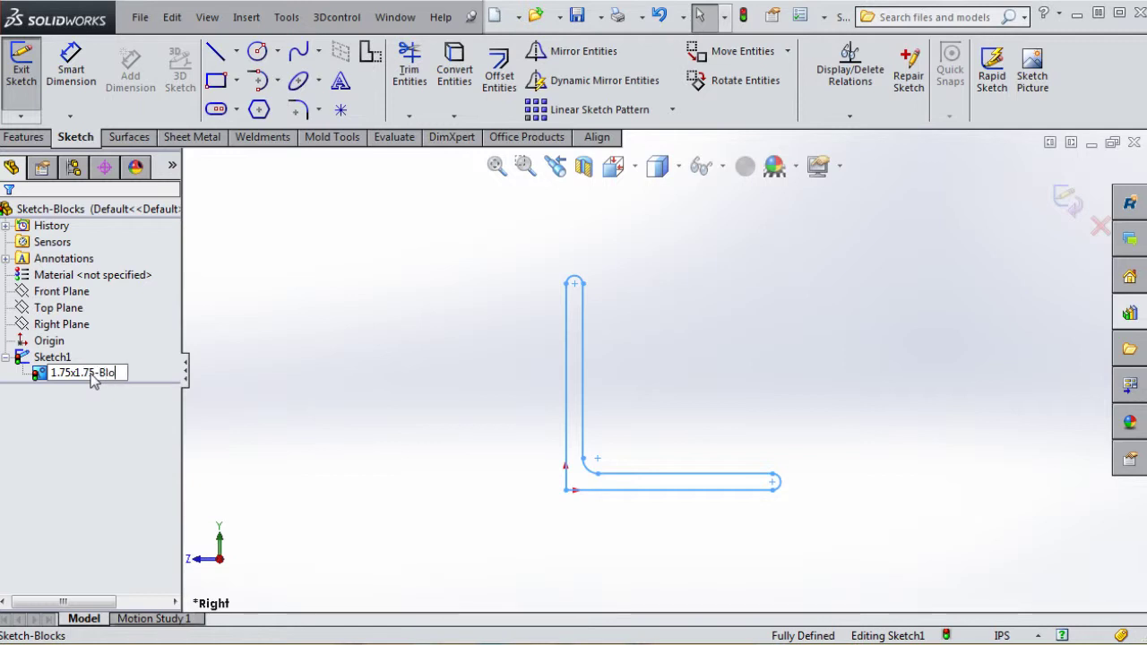
{"action": "left_click", "coordinate": [291, 318]}
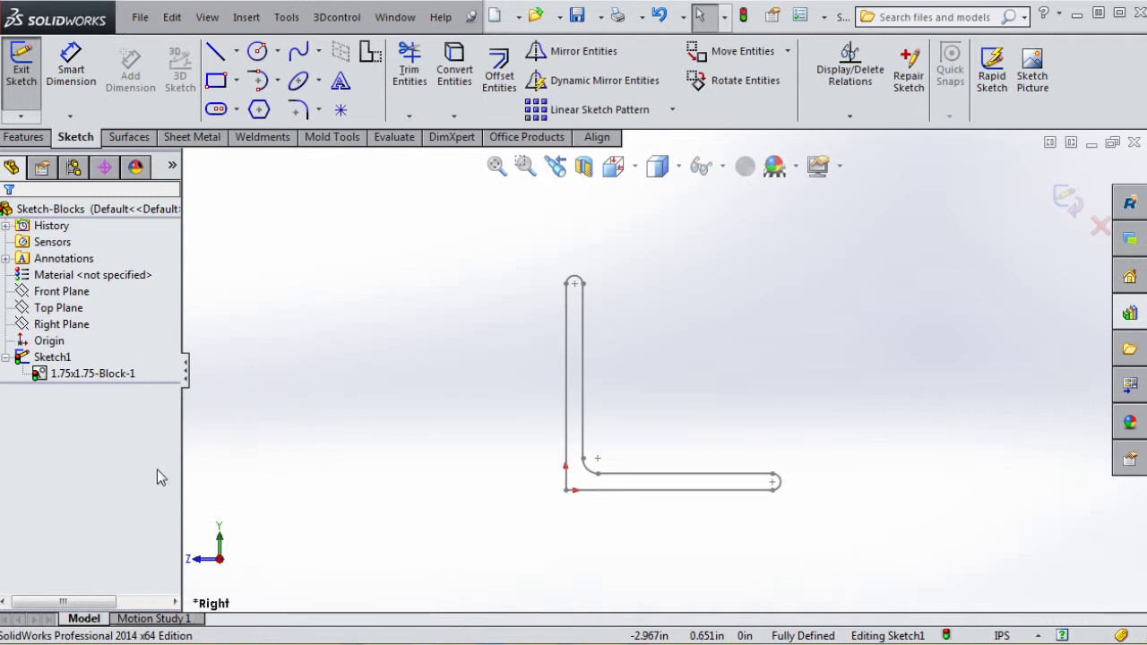
{"action": "left_click", "coordinate": [92, 374]}
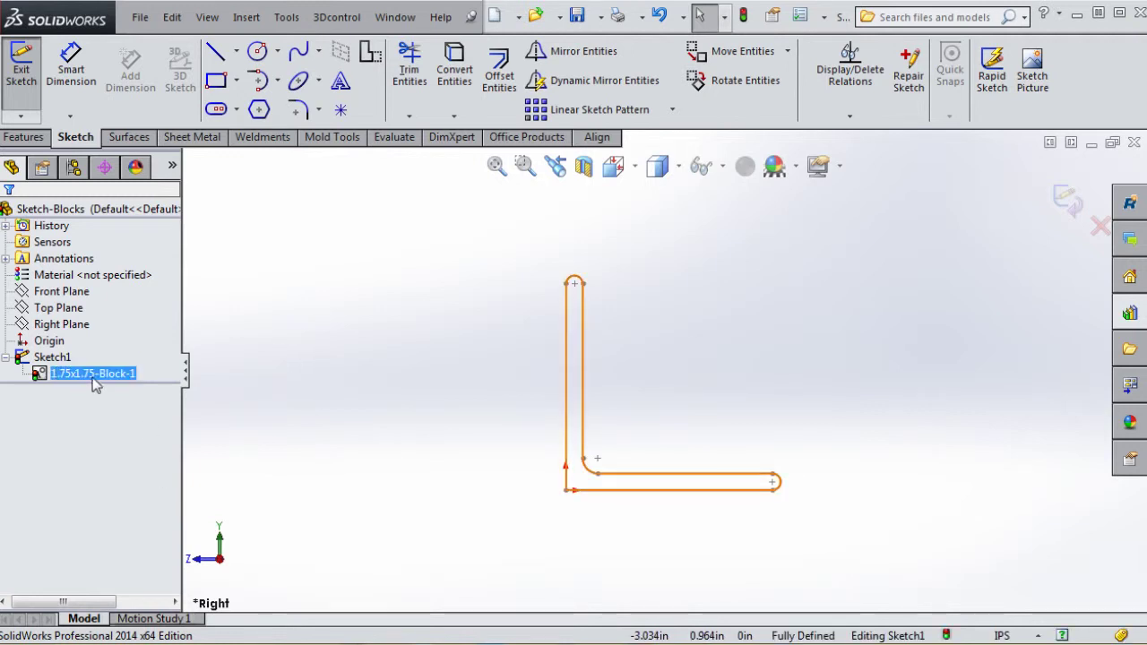
{"action": "left_click", "coordinate": [323, 388]}
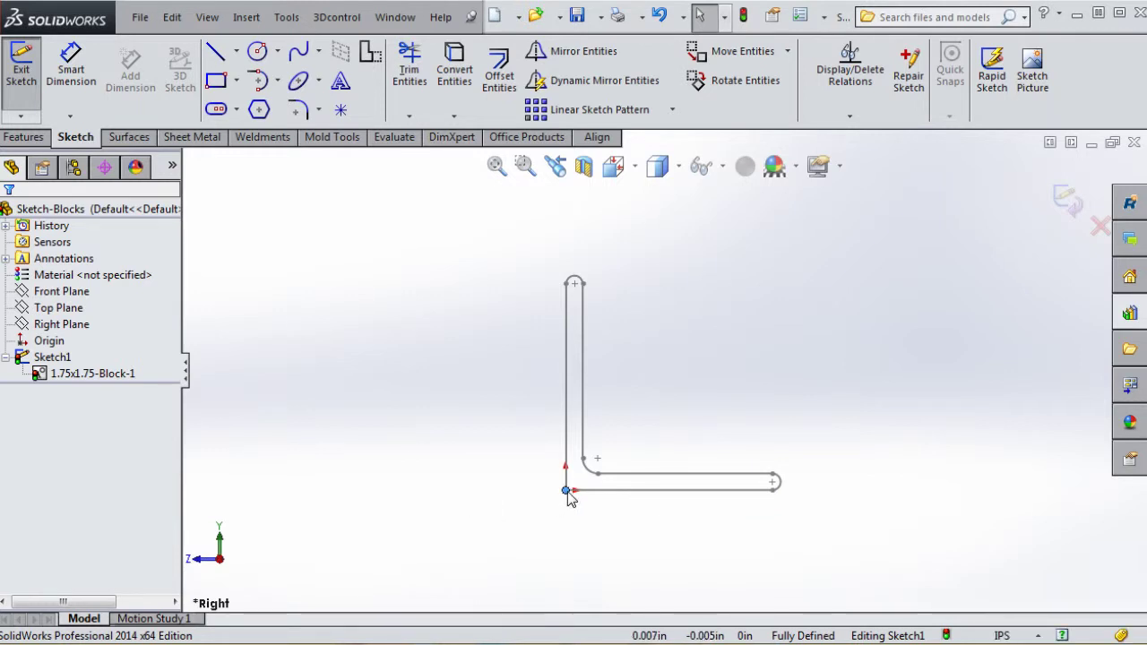
Drag out a copy of the block as 1.75x1.75-Block-2, then delete that copy.
{"action": "left_click_drag", "start_coordinate": [565, 490], "coordinate": [656, 427]}
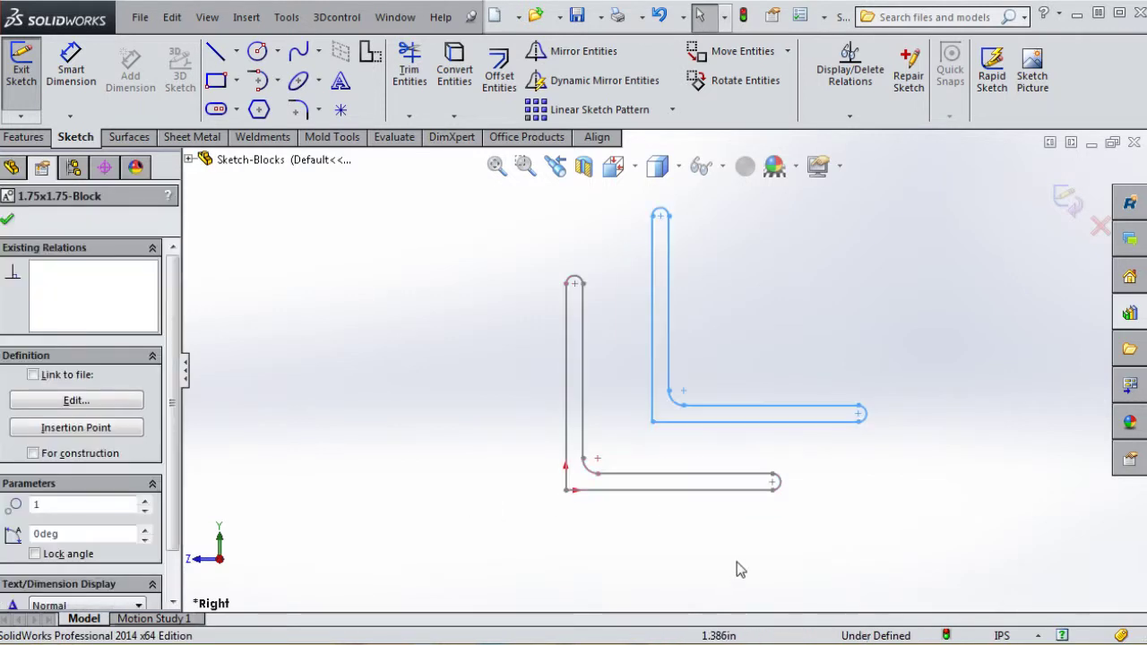
{"action": "left_click", "coordinate": [716, 546]}
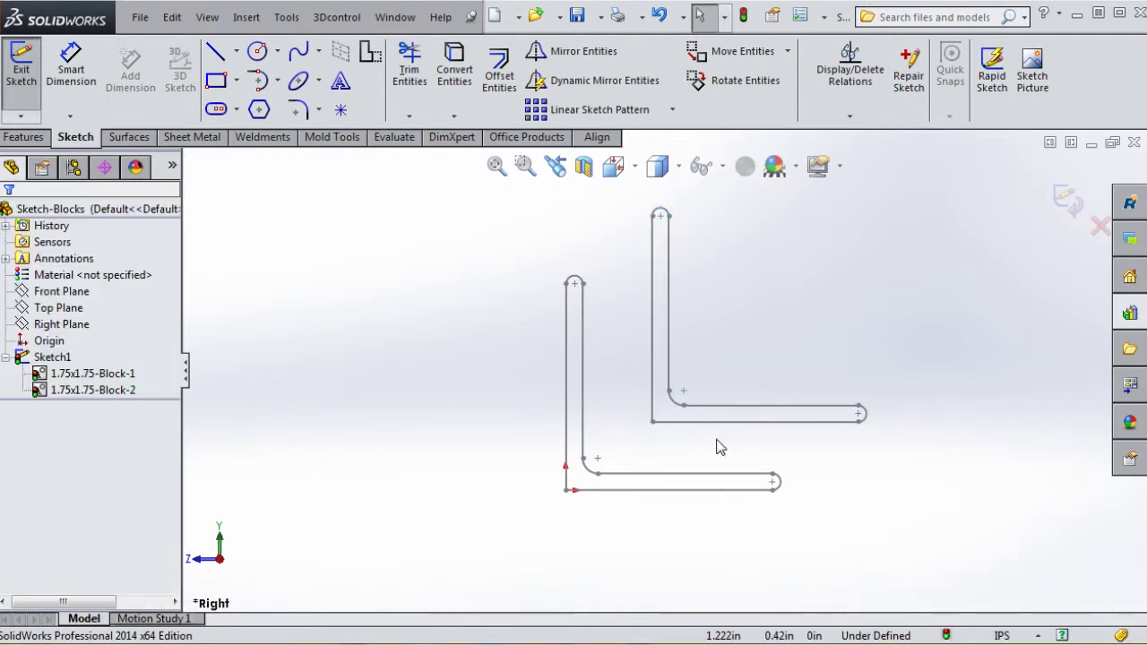
{"action": "left_click", "coordinate": [79, 391]}
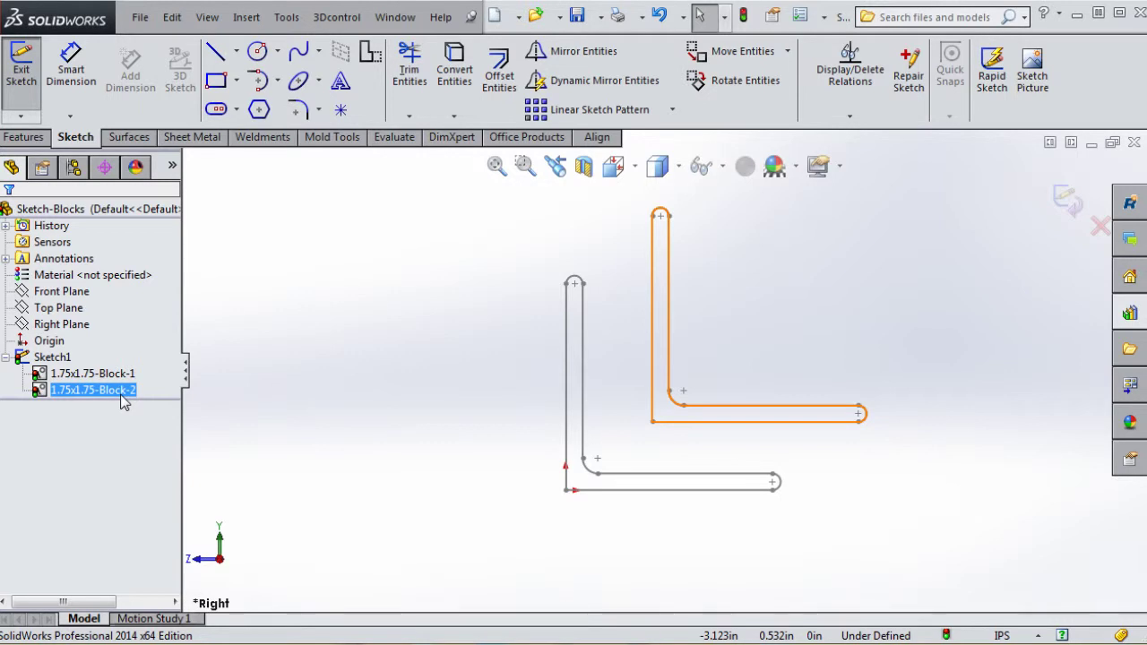
{"action": "left_click", "coordinate": [123, 408]}
{"action": "left_click", "coordinate": [747, 423]}
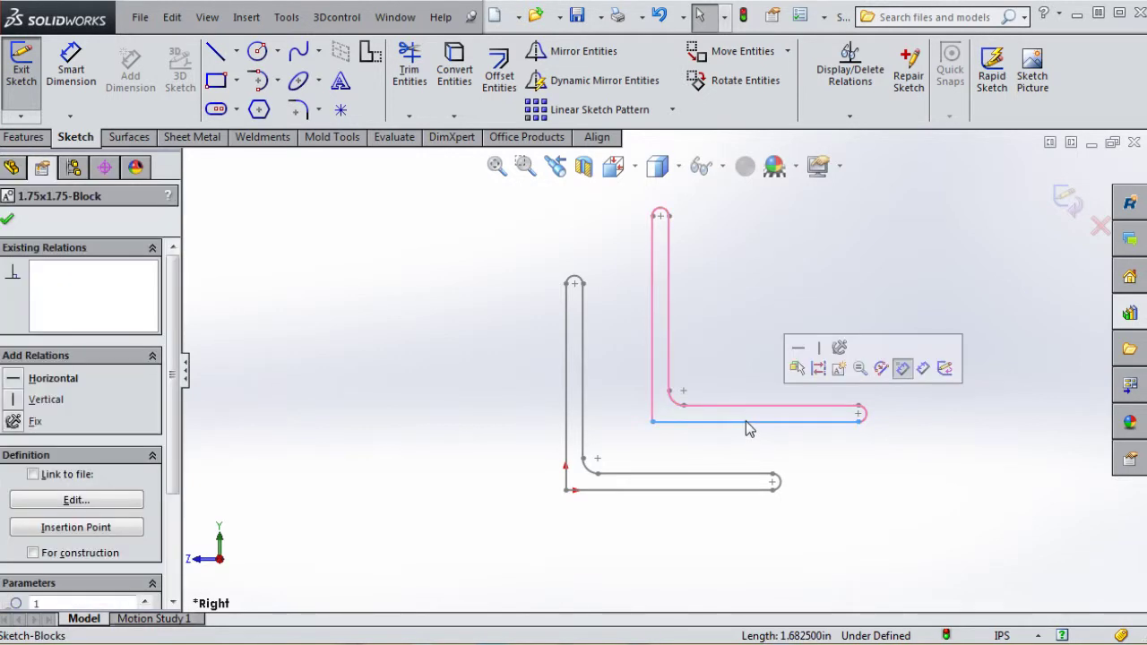
{"action": "key", "text": "Delete"}
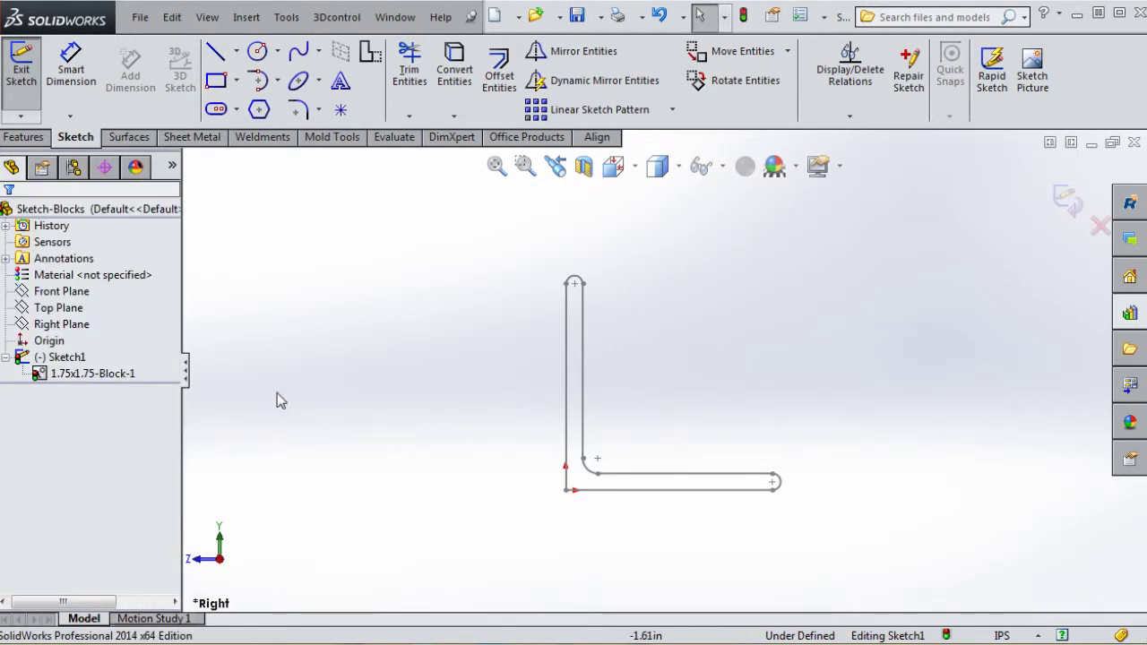
Select 1.75x1.75-Block-1 and its corner point at the origin to open its properties.
{"action": "left_click", "coordinate": [90, 376]}
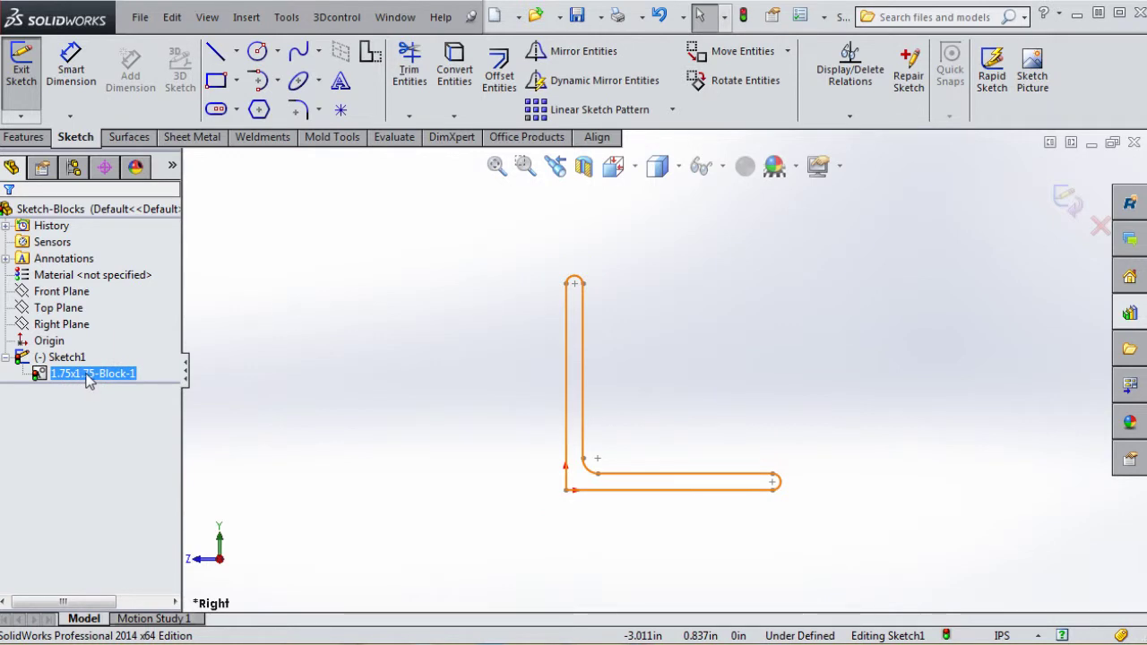
{"action": "right_click", "coordinate": [83, 379]}
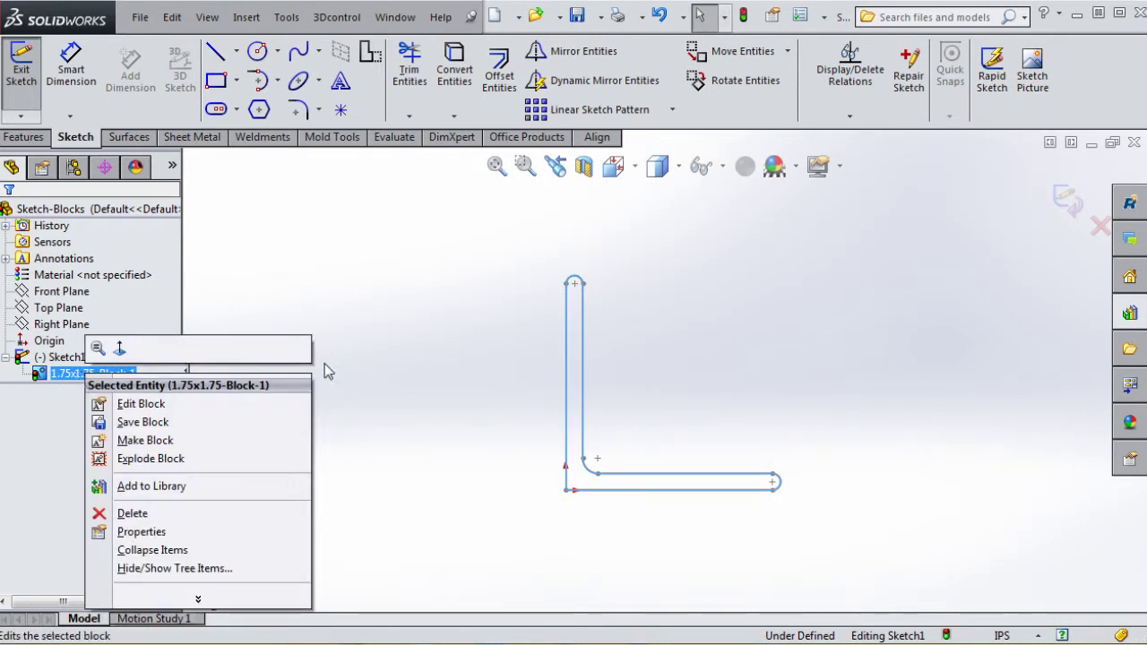
{"action": "left_click", "coordinate": [389, 341]}
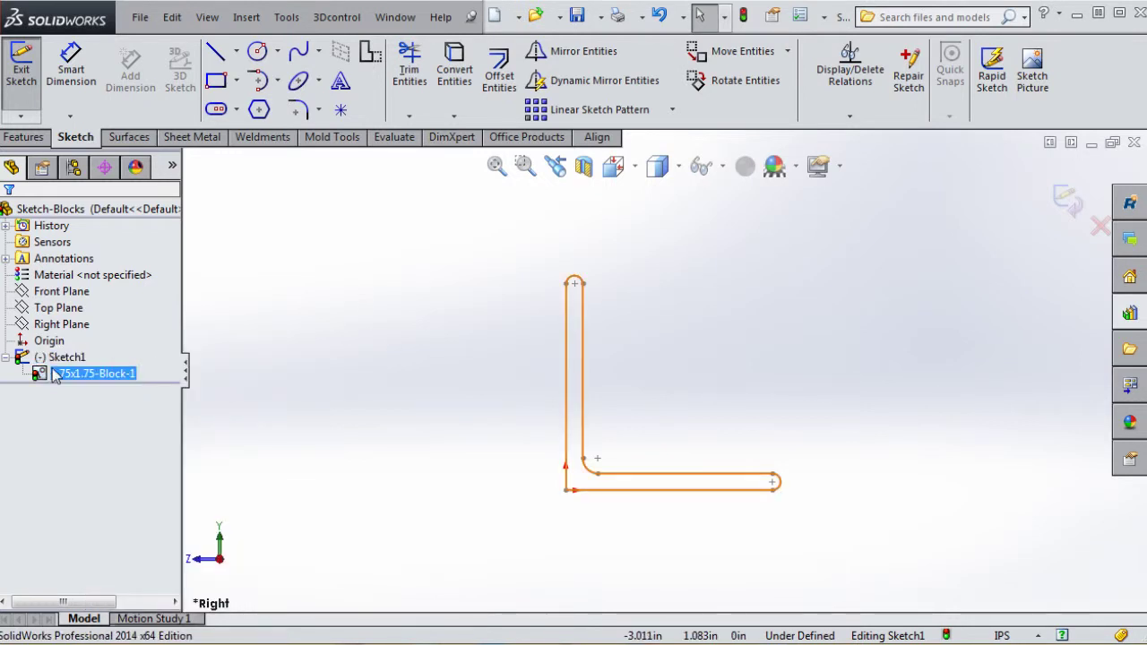
{"action": "left_click", "coordinate": [566, 491]}
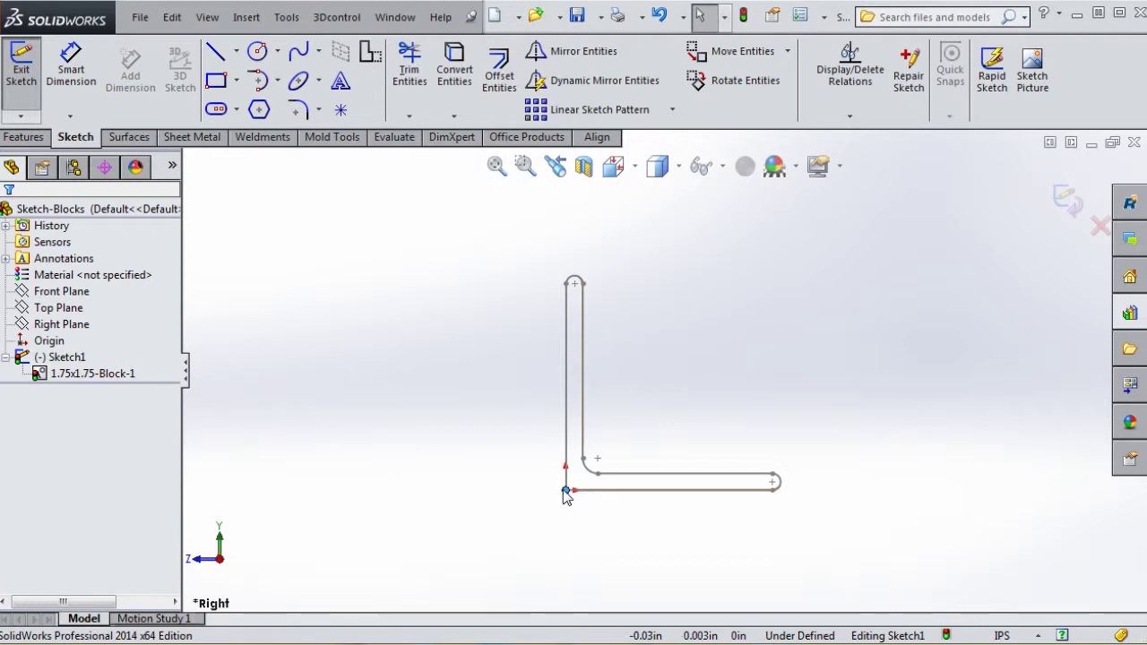
{"action": "left_click", "coordinate": [615, 473]}
Snap the L-block's corner onto the sketch origin and test its remaining rotation.
{"action": "mouse_move", "coordinate": [615, 473]}
{"action": "left_mouse_down"}
{"action": "mouse_move", "coordinate": [561, 409]}
{"action": "mouse_move", "coordinate": [600, 451]}
{"action": "mouse_move", "coordinate": [596, 474]}
{"action": "left_mouse_up"}
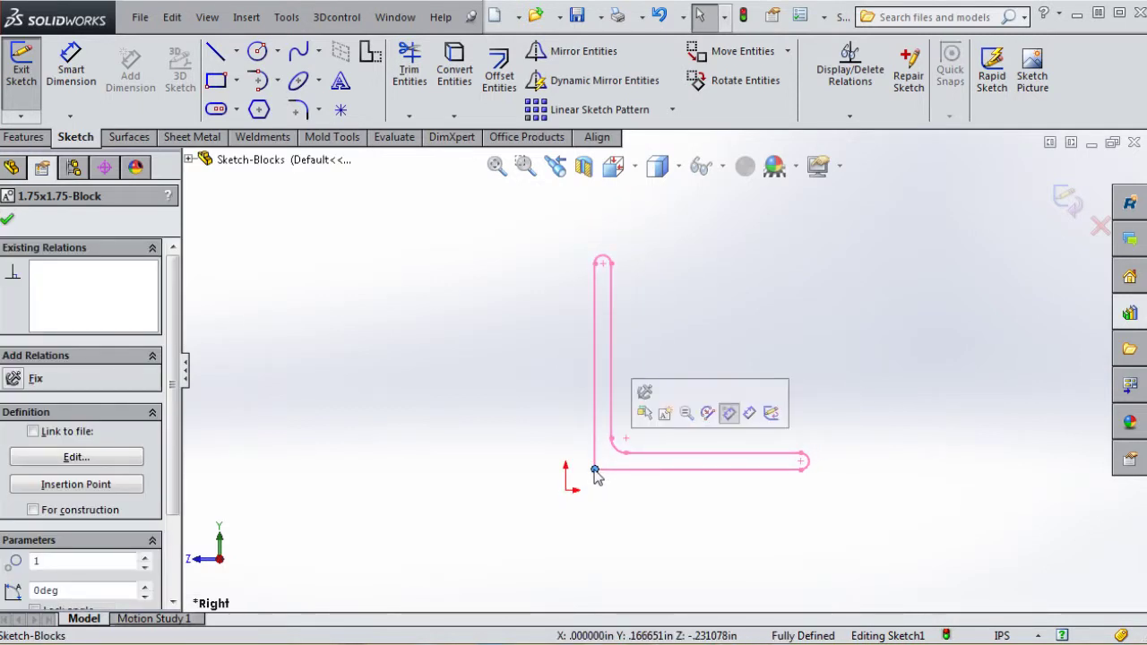
{"action": "left_click", "coordinate": [615, 493]}
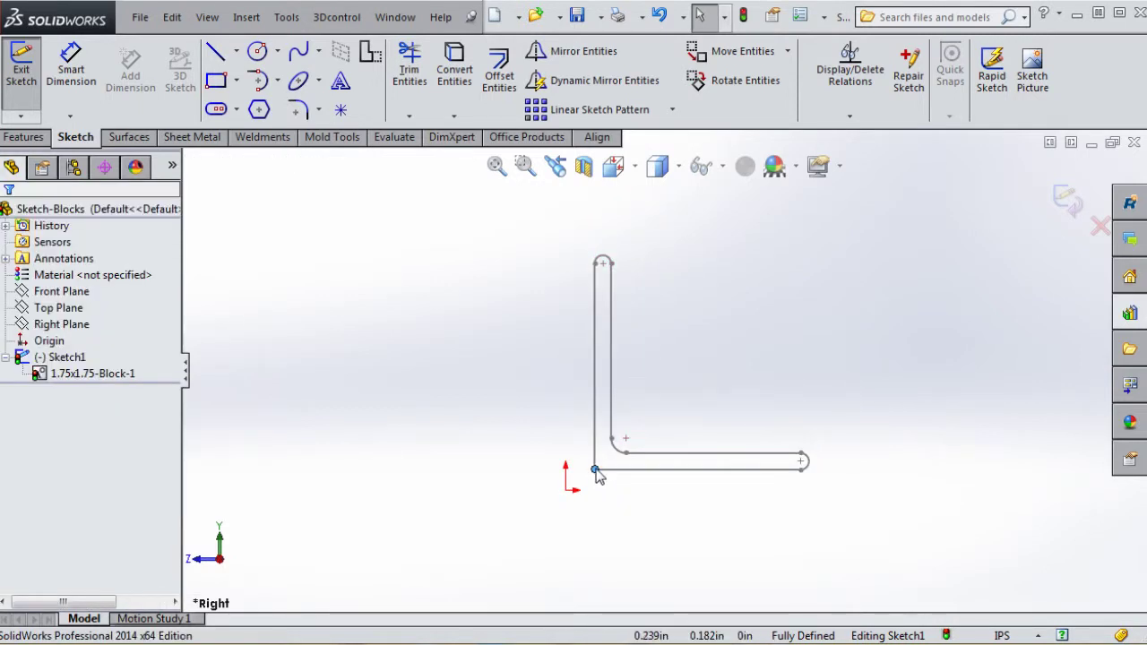
{"action": "left_click", "coordinate": [616, 460]}
{"action": "mouse_move", "coordinate": [616, 460]}
{"action": "left_mouse_down"}
{"action": "mouse_move", "coordinate": [653, 407]}
{"action": "mouse_move", "coordinate": [597, 472]}
{"action": "left_mouse_up"}
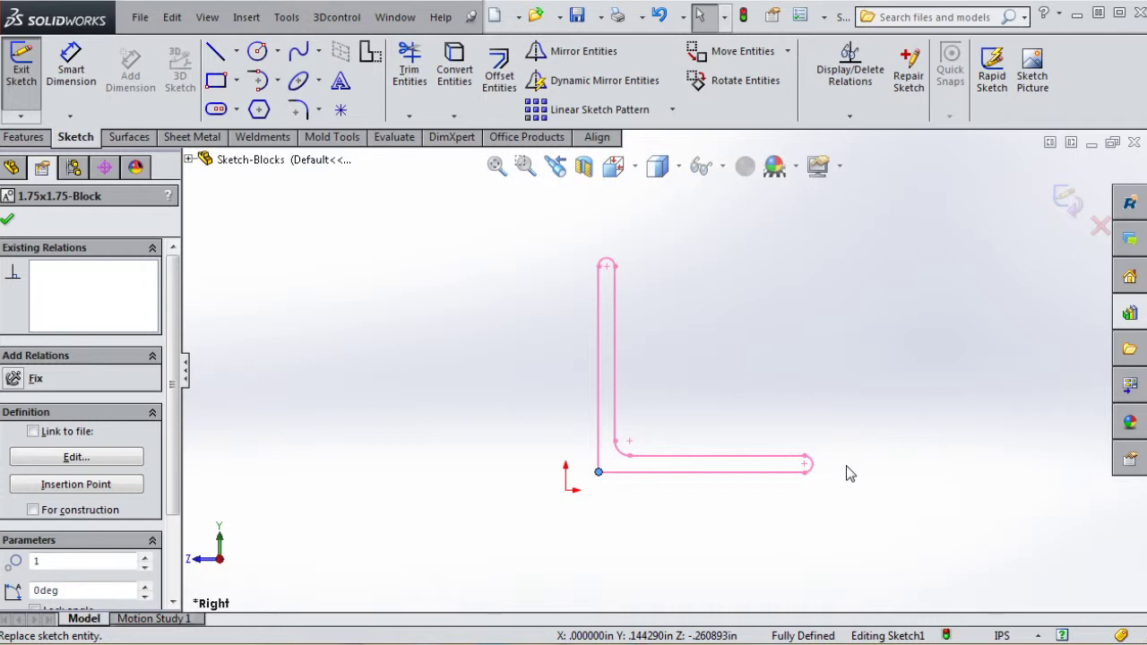
{"action": "left_click", "coordinate": [681, 515]}
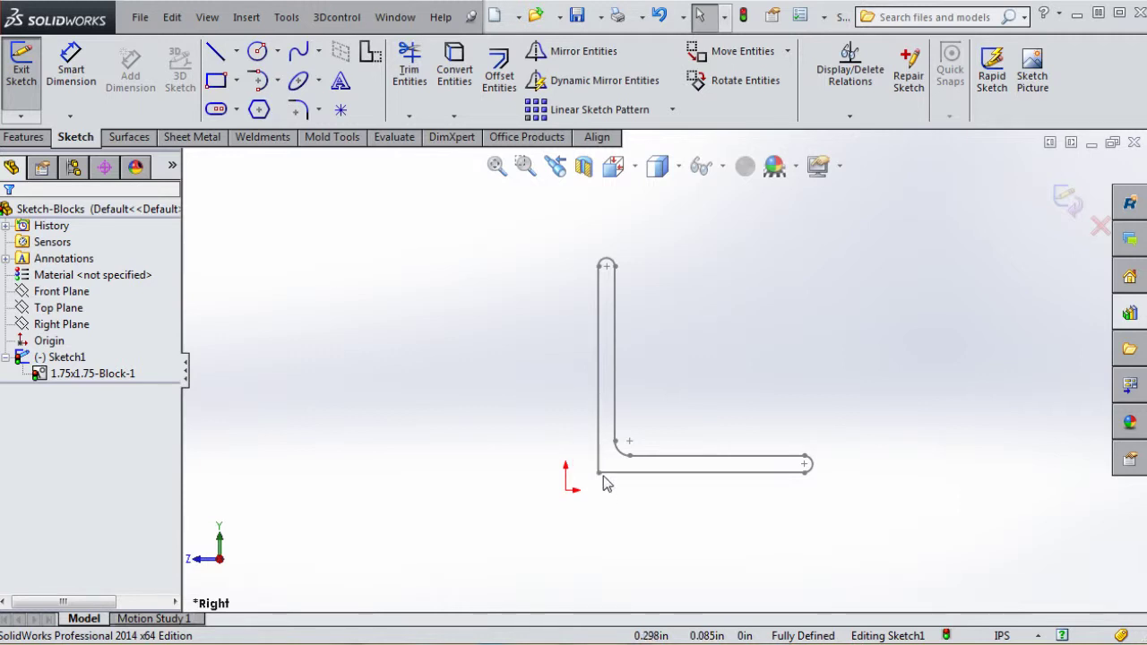
{"action": "left_click_drag", "start_coordinate": [599, 481], "coordinate": [568, 492]}
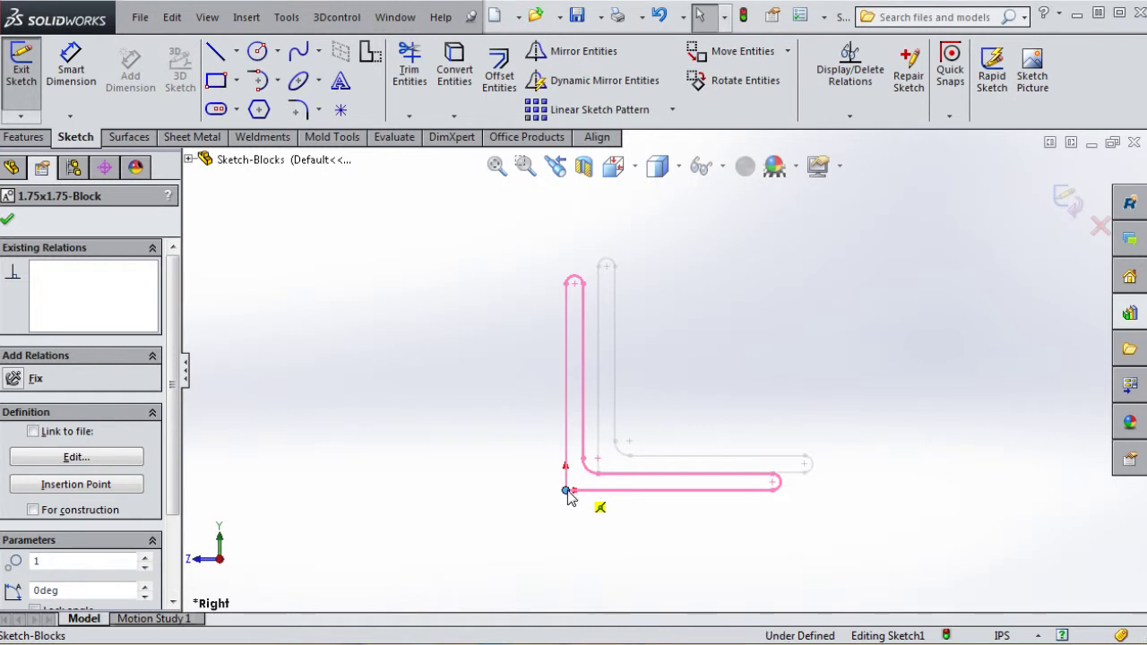
{"action": "left_click", "coordinate": [605, 516]}
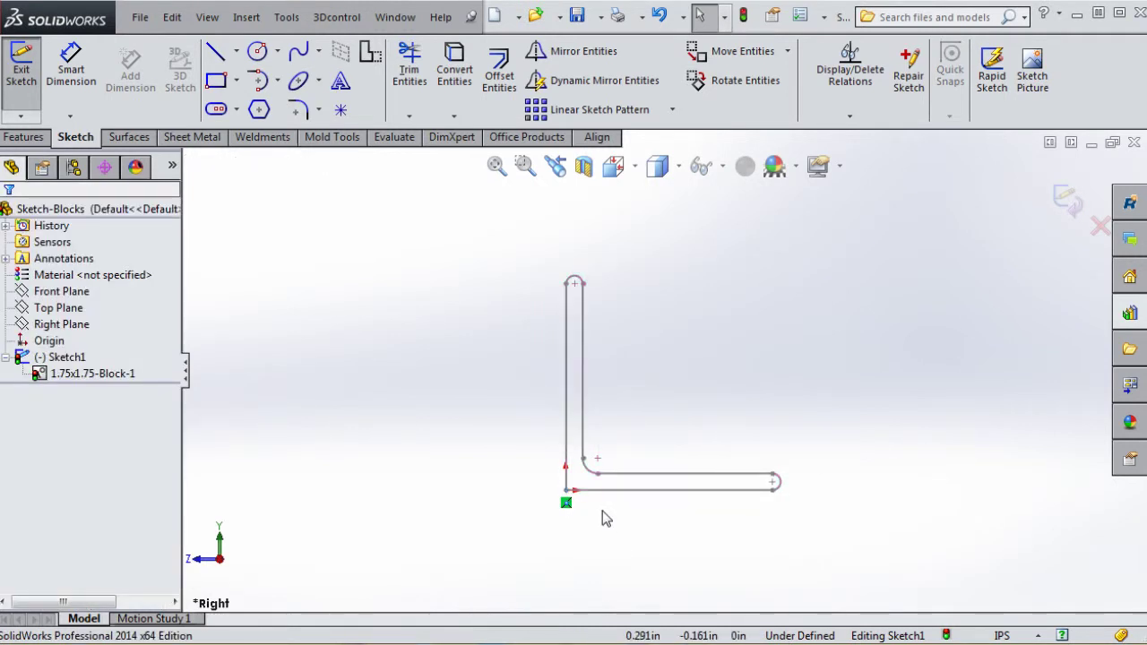
{"action": "left_click_drag", "start_coordinate": [773, 490], "coordinate": [687, 530]}
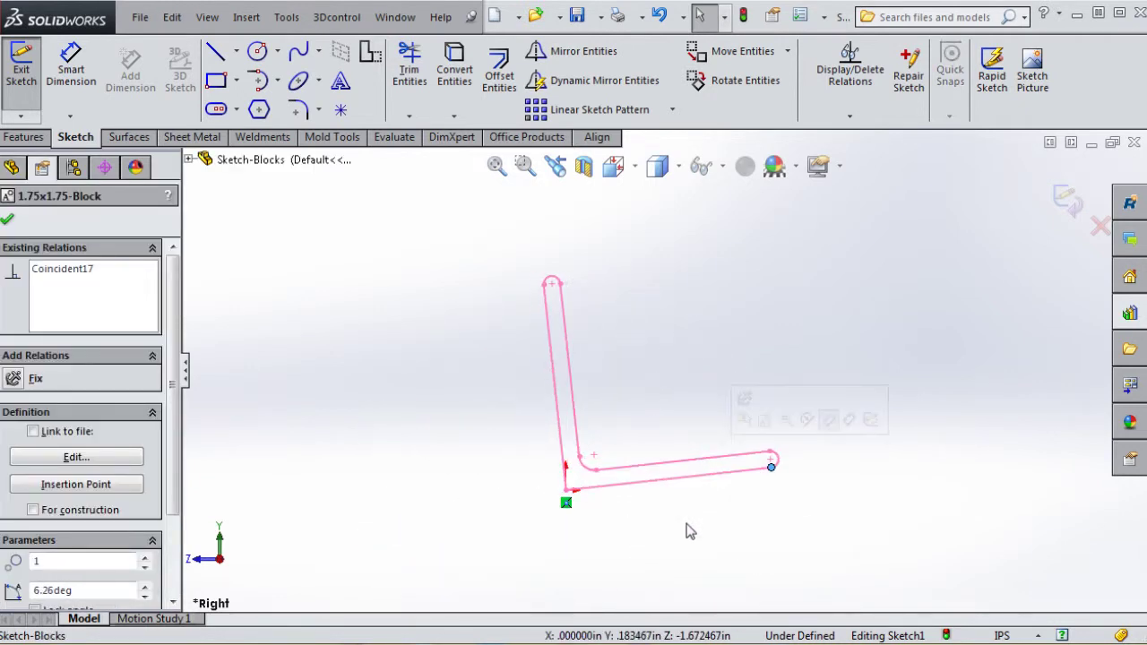
{"action": "left_click", "coordinate": [655, 501]}
Add a Vertical relation to the block's left line, then exit Sketch1 and rebuild.
{"action": "left_click", "coordinate": [652, 483]}
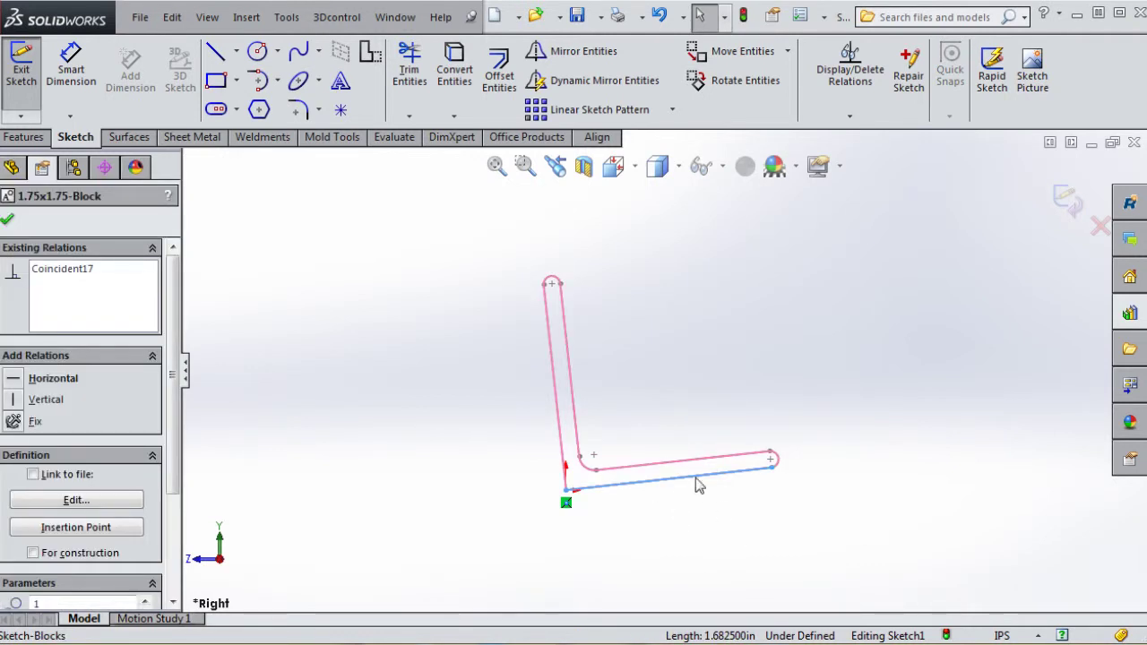
{"action": "key", "text": "Escape"}
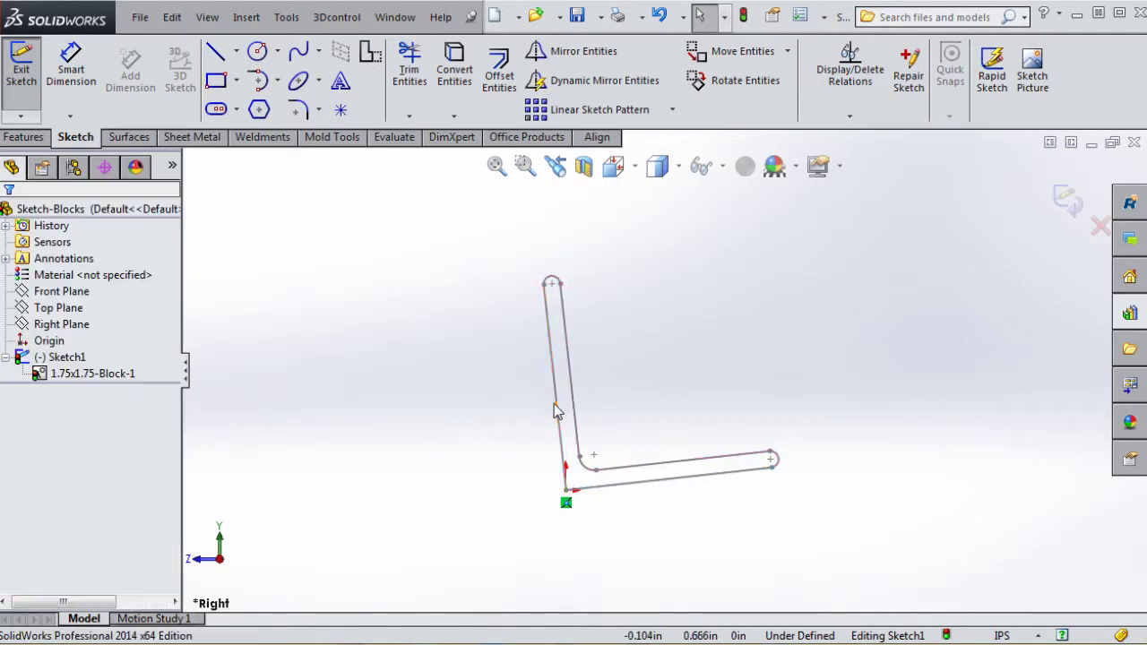
{"action": "left_click", "coordinate": [560, 405]}
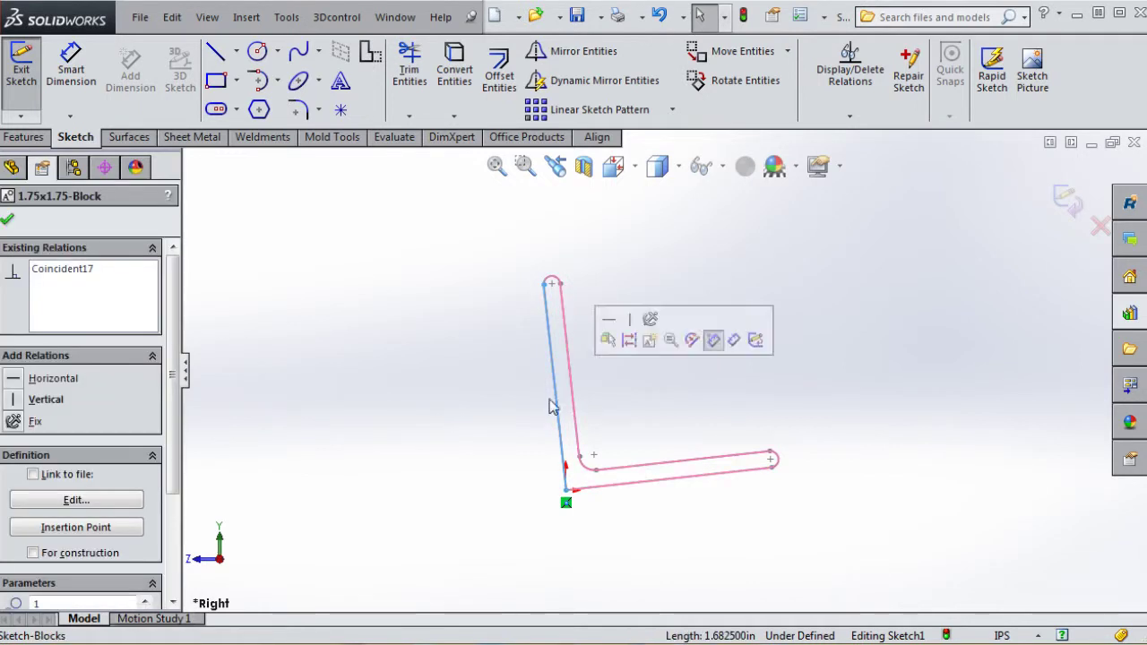
{"action": "left_click", "coordinate": [13, 400]}
{"action": "key", "text": "Escape"}
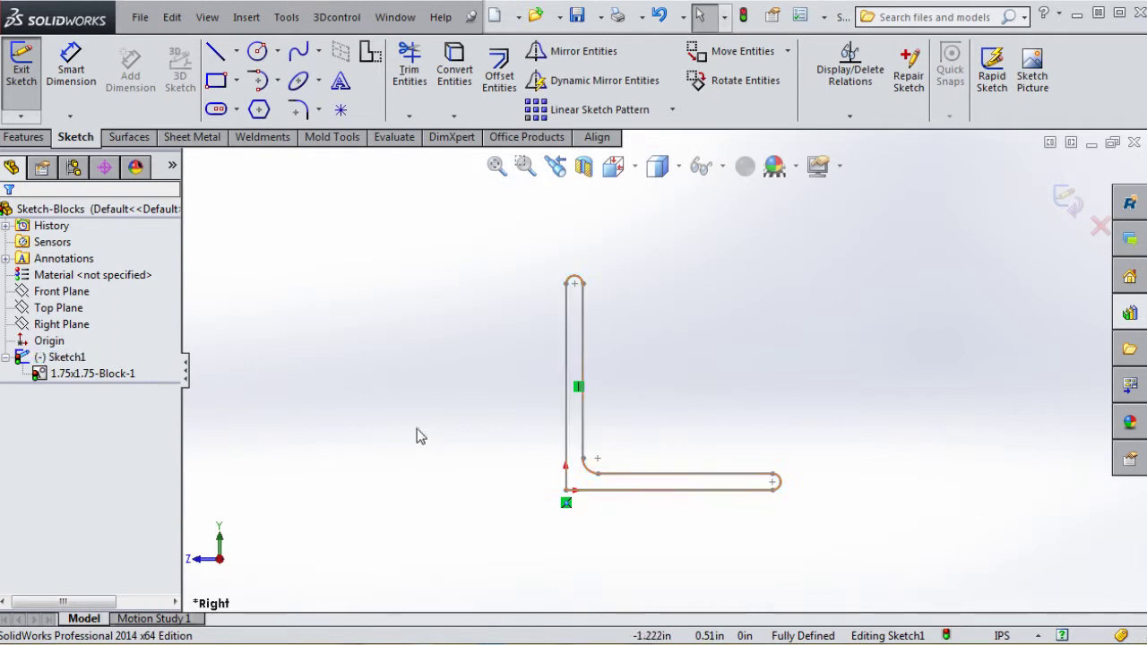
{"action": "left_click", "coordinate": [772, 491]}
{"action": "key", "text": "Escape"}
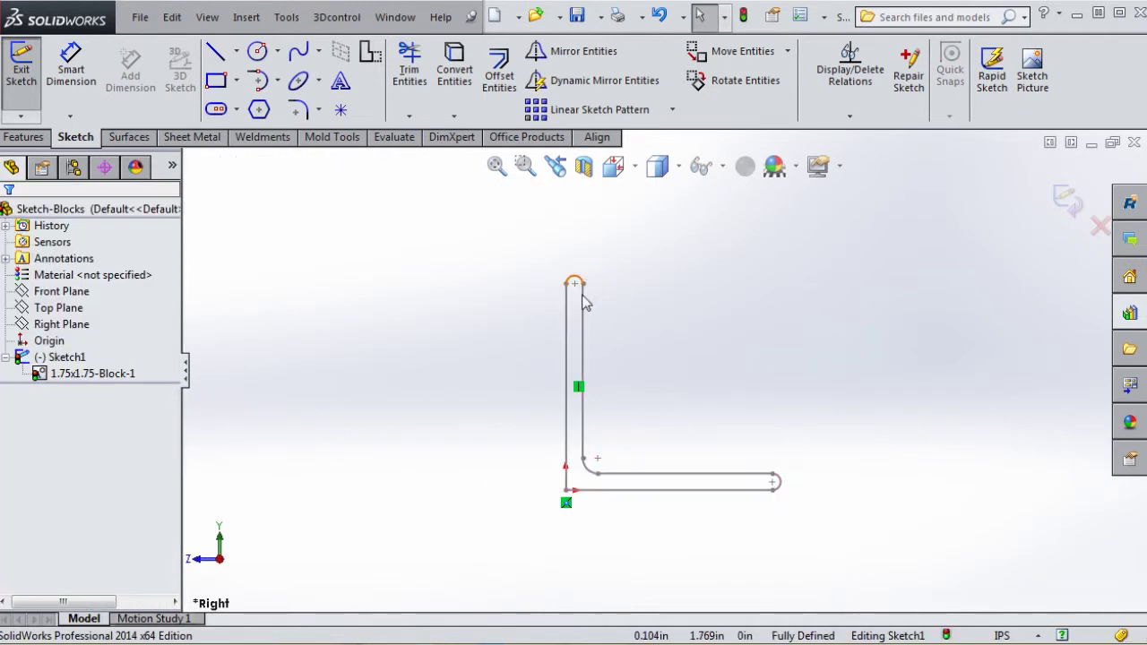
{"action": "left_click", "coordinate": [582, 291]}
{"action": "key", "text": "Escape"}
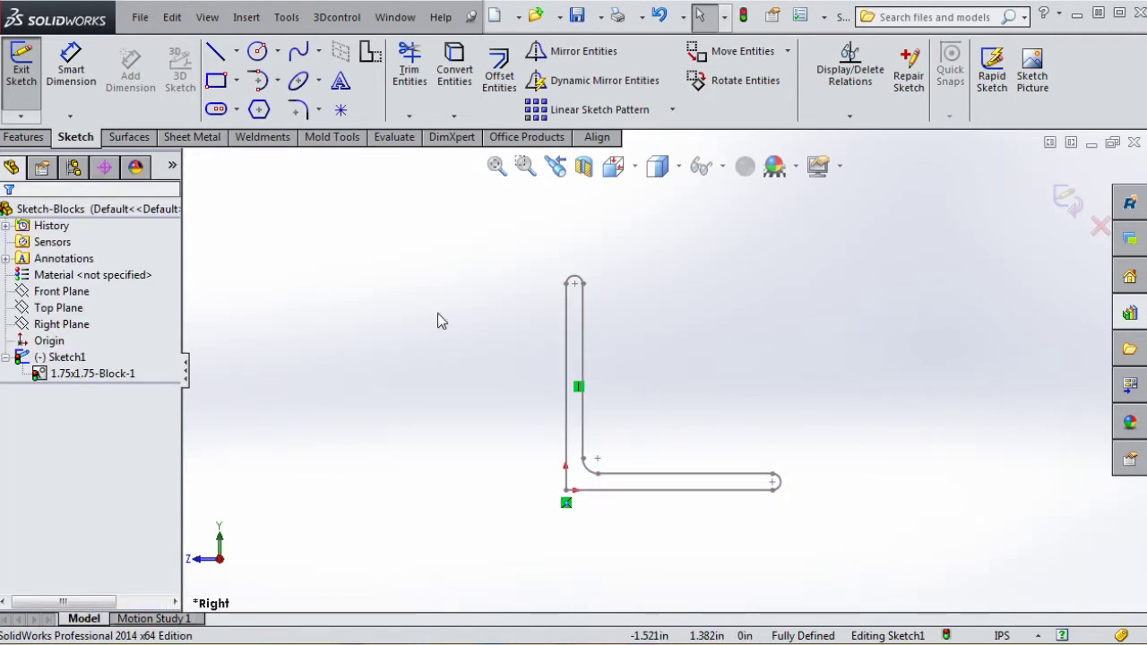
{"action": "left_click", "coordinate": [743, 15]}
{"action": "left_click", "coordinate": [54, 372]}
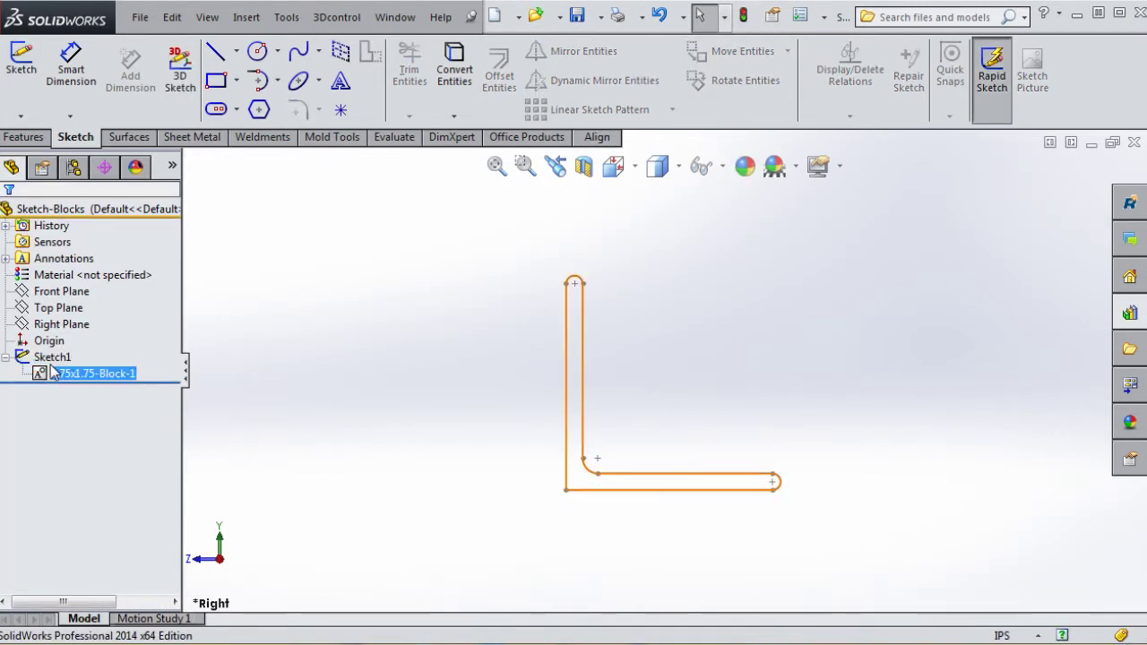
Reopen Sketch1 for editing and open 1.75x1.75-Block-1 with Edit Block.
{"action": "left_click", "coordinate": [51, 357]}
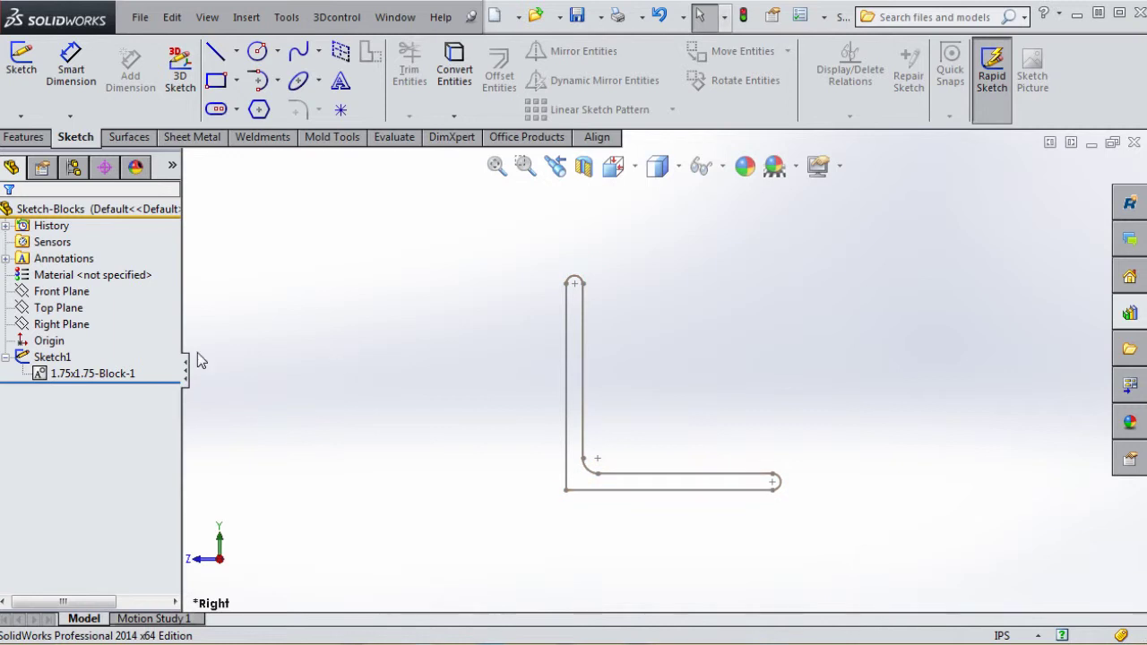
{"action": "right_click", "coordinate": [61, 361]}
{"action": "left_click", "coordinate": [79, 316]}
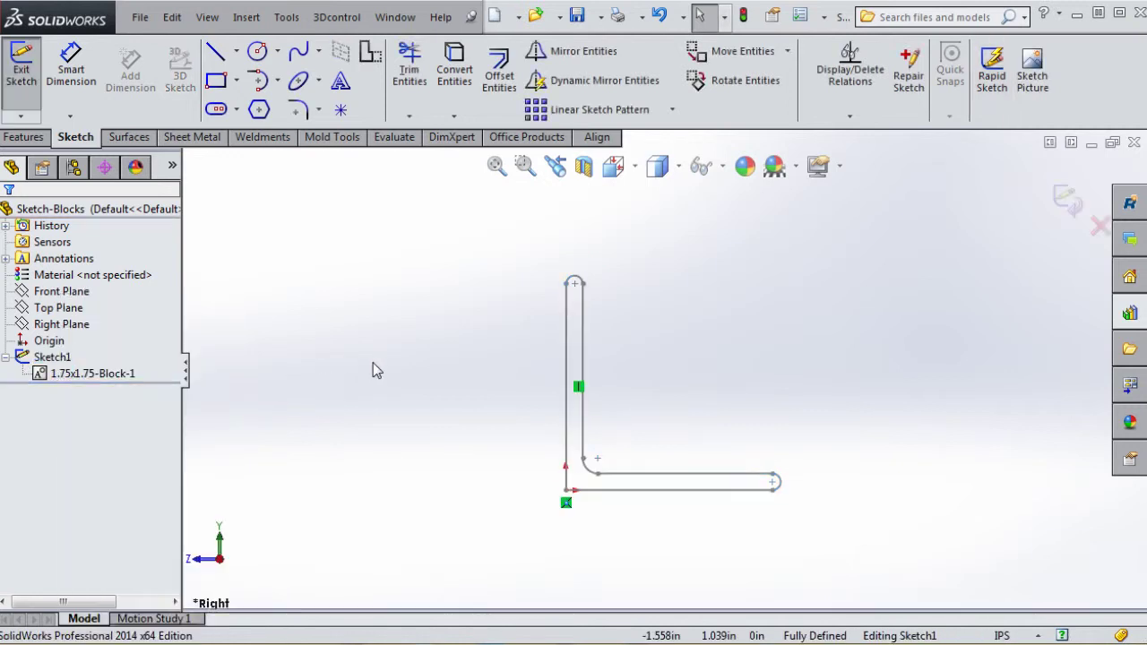
{"action": "left_click", "coordinate": [90, 376]}
{"action": "right_click", "coordinate": [86, 372]}
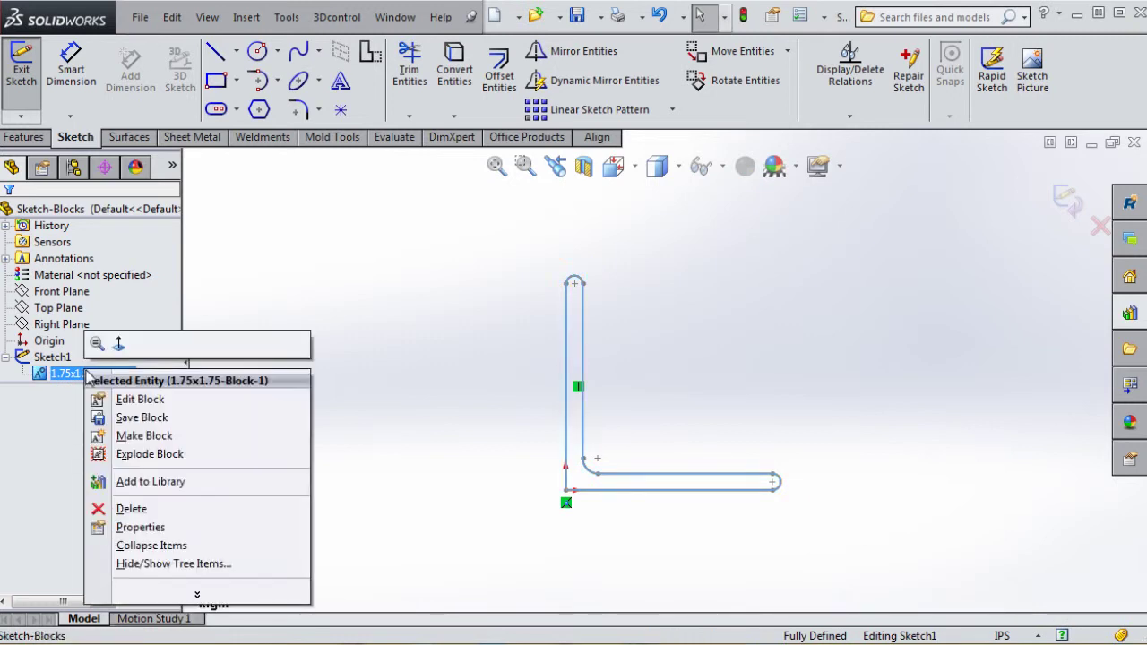
{"action": "left_click", "coordinate": [137, 400]}
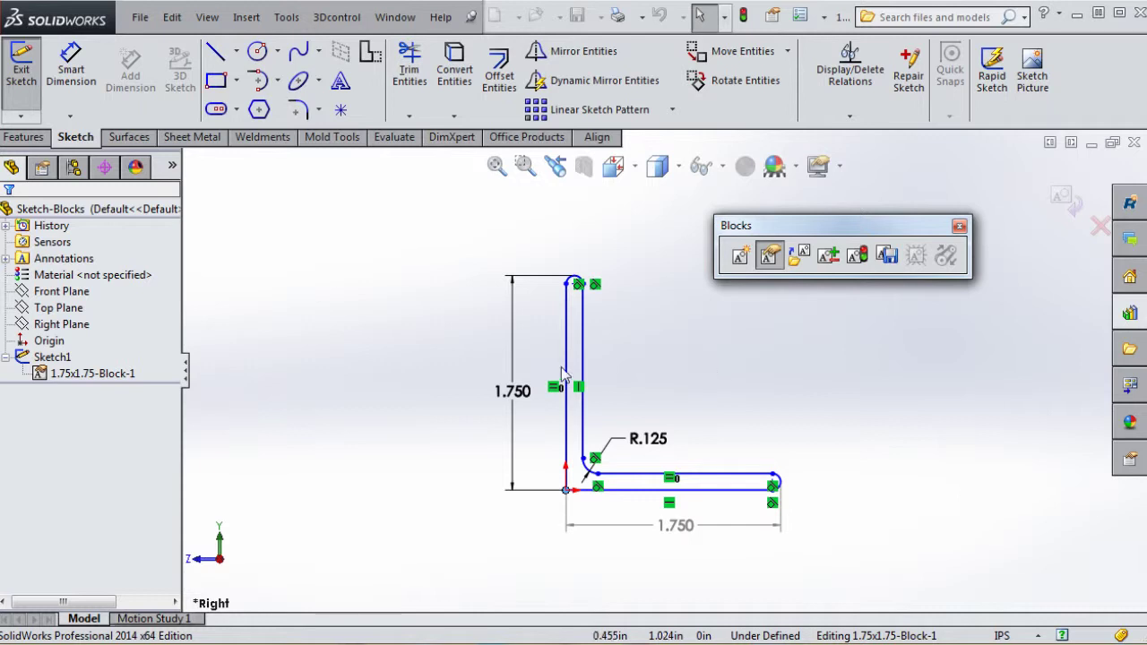
Delete the Horizontal relation on the block's bottom line.
{"action": "scroll", "coordinate": [670, 477], "scroll_direction": "down", "scroll_amount": 2}
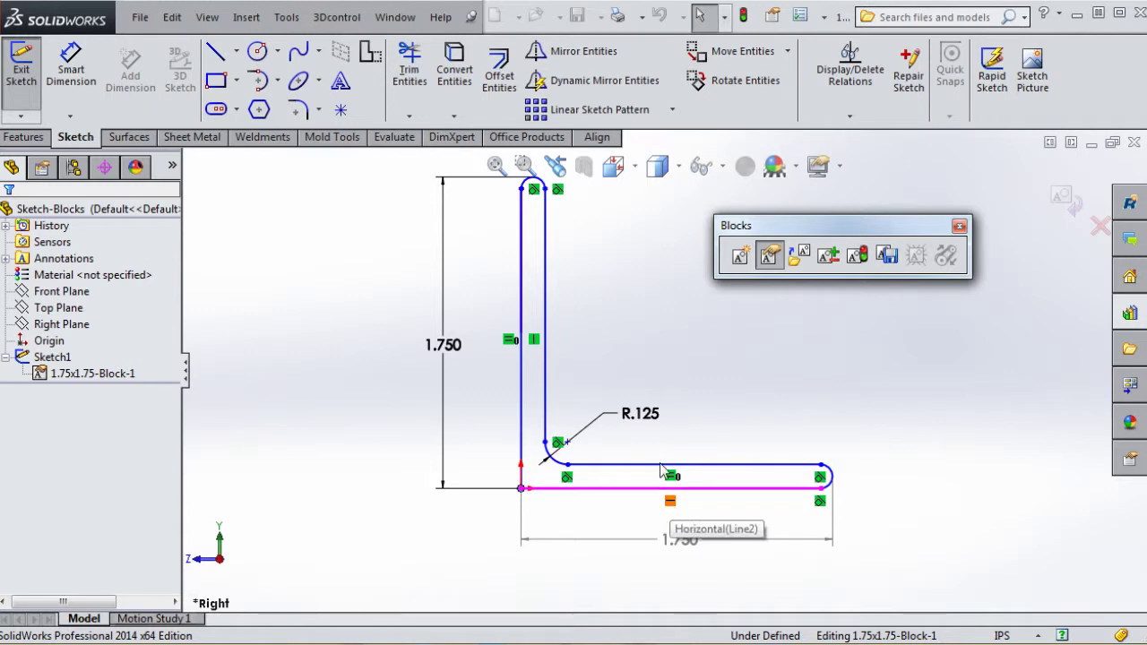
{"action": "scroll", "coordinate": [662, 369], "scroll_direction": "up", "scroll_amount": 3}
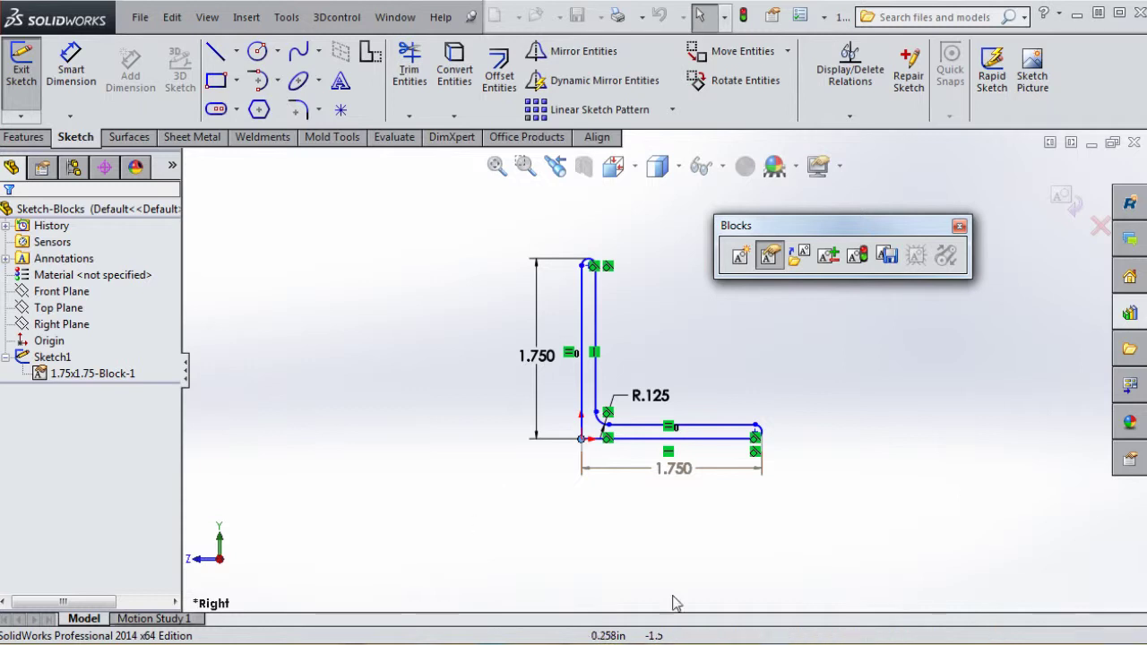
{"action": "left_click", "coordinate": [667, 452]}
{"action": "key", "text": "Delete"}
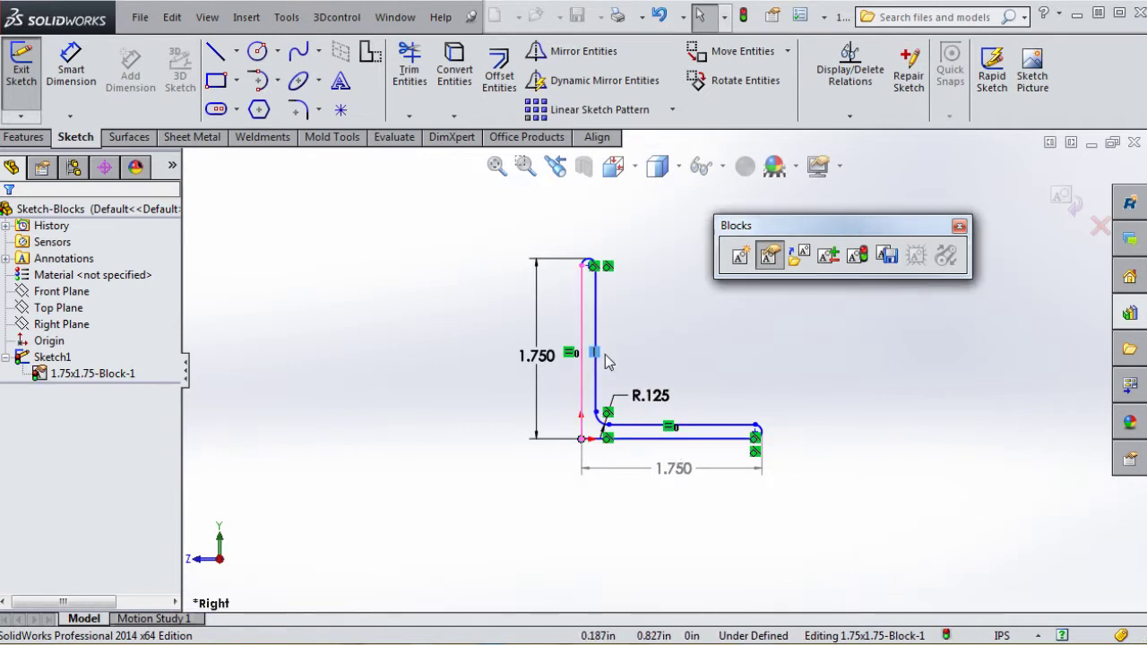
Make the block's left and bottom lines perpendicular.
{"action": "scroll", "coordinate": [649, 352], "scroll_direction": "down", "scroll_amount": 3}
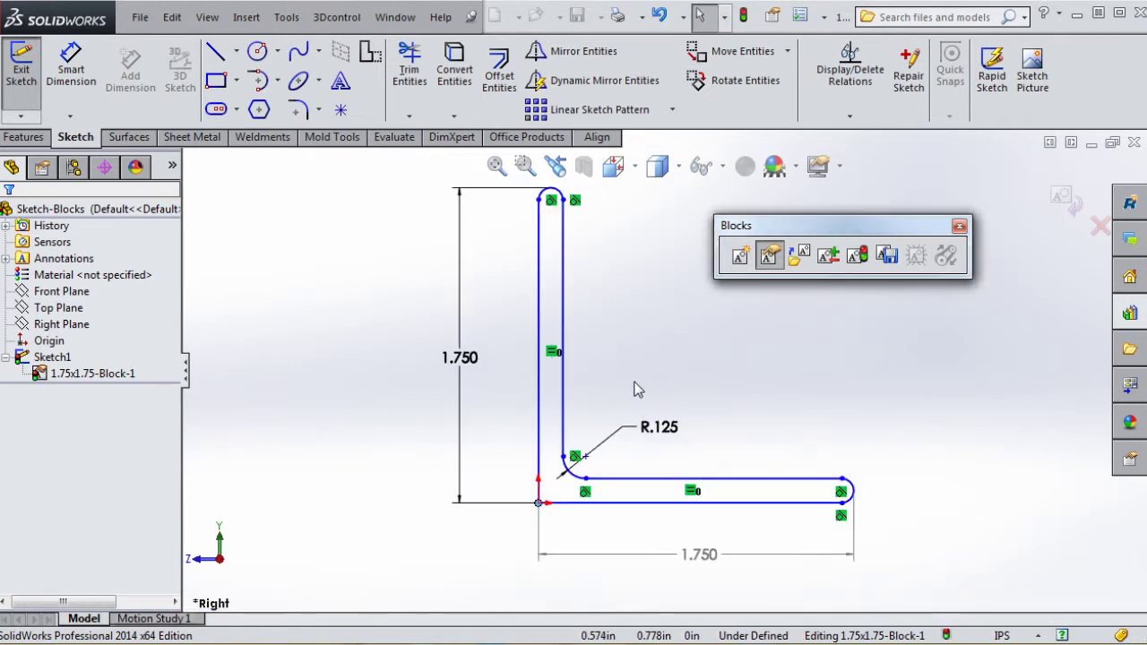
{"action": "left_click", "coordinate": [541, 427]}
{"action": "left_click", "coordinate": [632, 503], "text": "ctrl"}
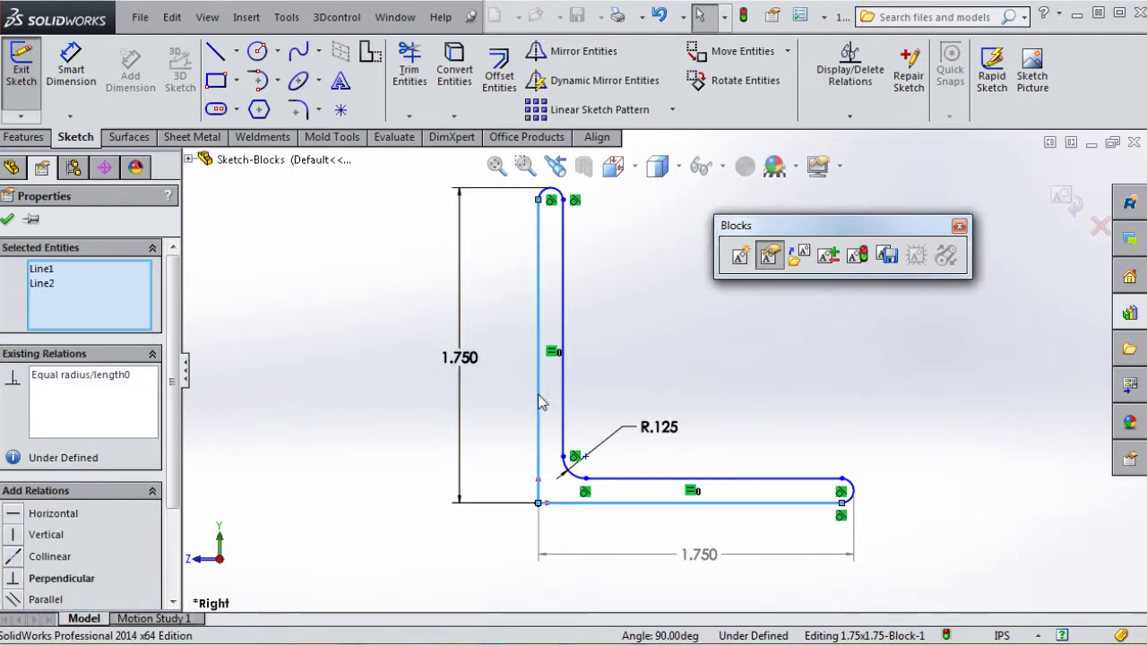
{"action": "left_click", "coordinate": [13, 581]}
{"action": "key", "text": "Escape"}
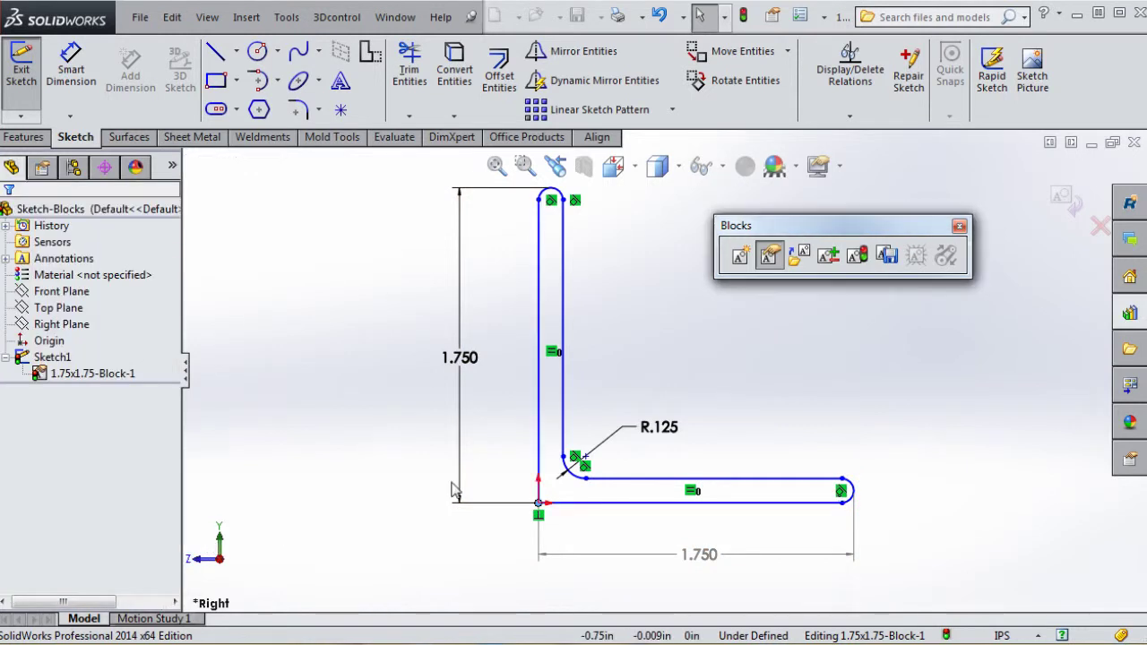
Make the bottom leg's two lines parallel and the vertical leg's two lines parallel.
{"action": "left_click", "coordinate": [647, 484]}
{"action": "left_click", "coordinate": [647, 503], "text": "ctrl"}
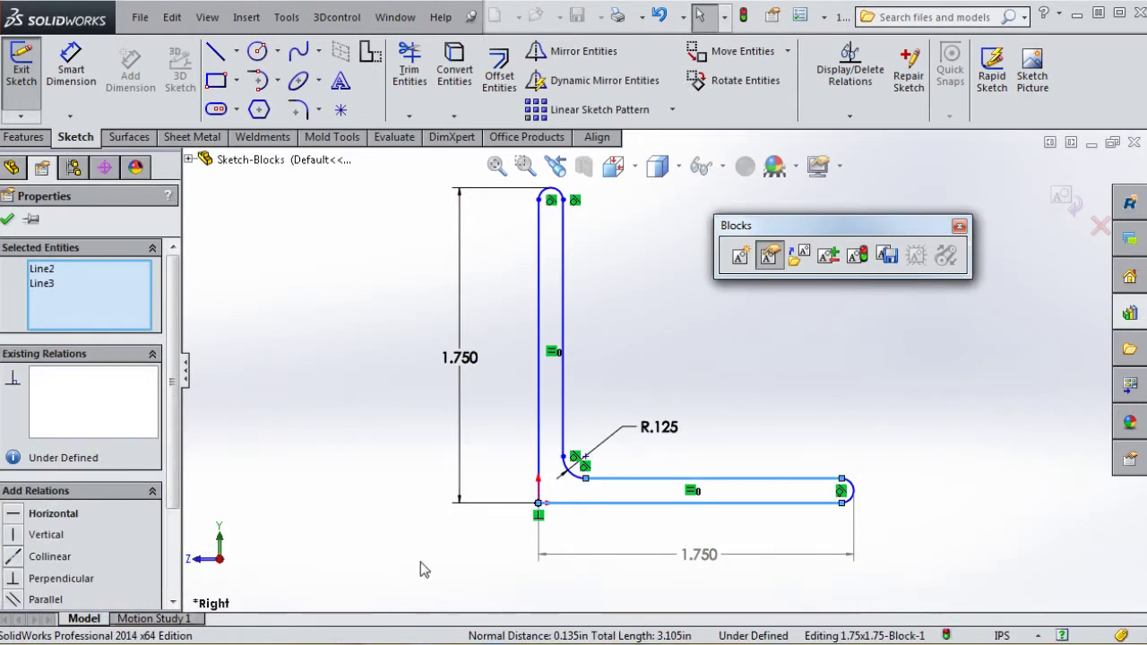
{"action": "left_click", "coordinate": [36, 600]}
{"action": "left_click", "coordinate": [371, 360]}
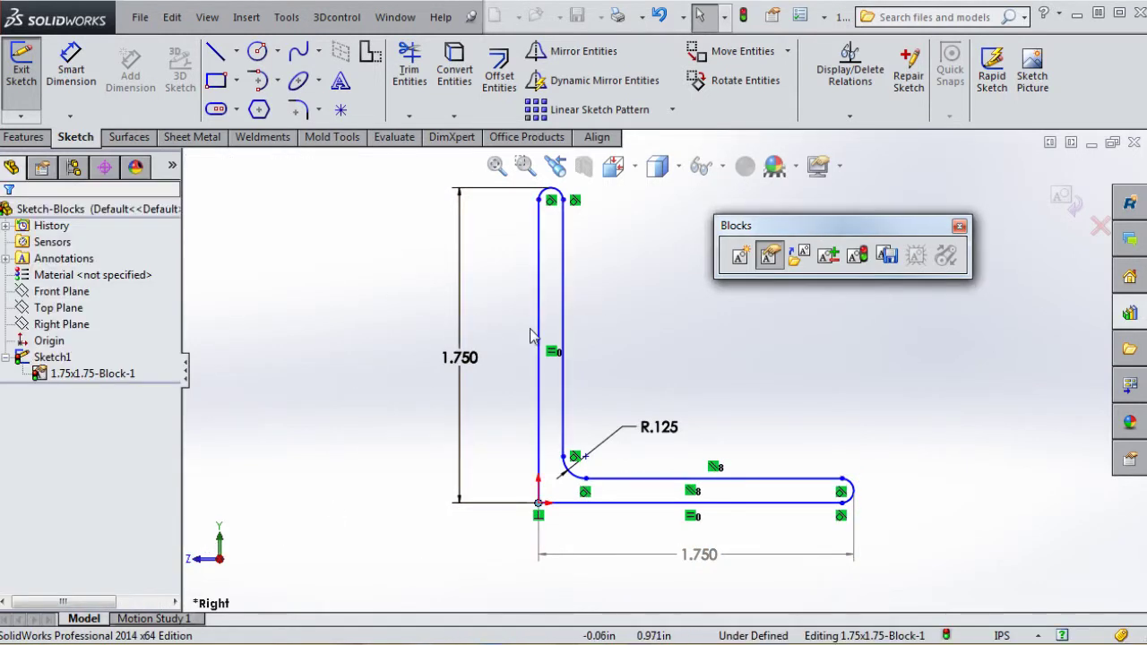
{"action": "left_click", "coordinate": [549, 333]}
{"action": "left_click", "coordinate": [564, 323], "text": "ctrl"}
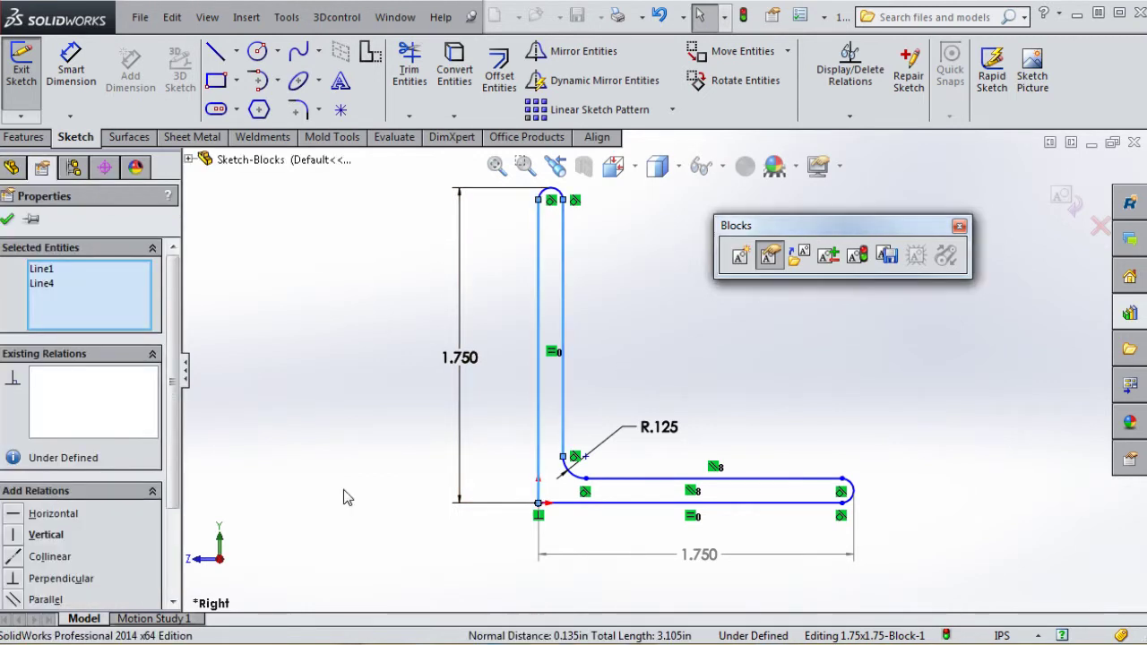
{"action": "left_click", "coordinate": [17, 599]}
{"action": "left_click", "coordinate": [371, 360]}
{"action": "scroll", "coordinate": [678, 333], "scroll_direction": "up", "scroll_amount": 3}
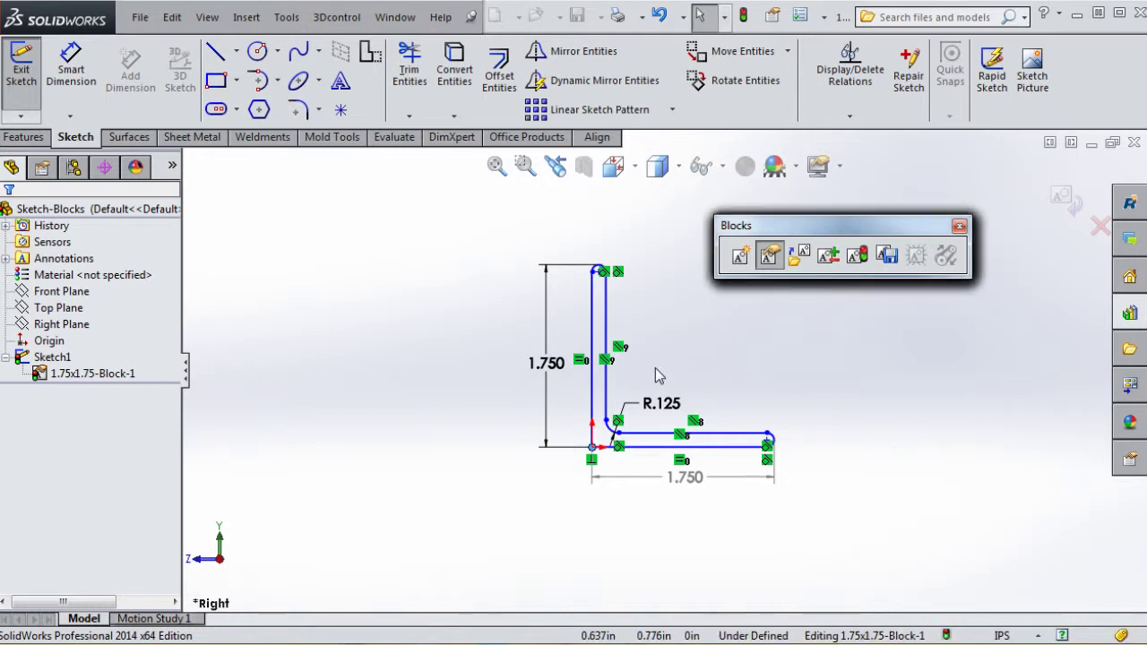
{"action": "scroll", "coordinate": [653, 376], "scroll_direction": "down", "scroll_amount": 2}
Dimension the vertical leg's thickness as .135, then drag the insertion point right.
{"action": "left_click", "coordinate": [71, 75]}
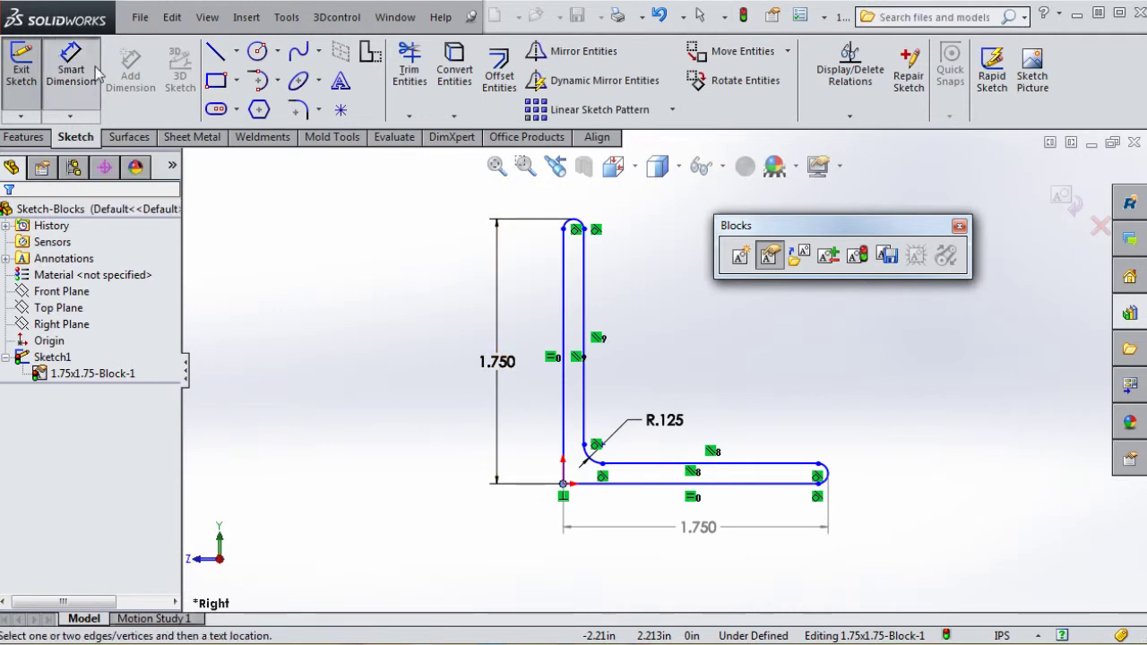
{"action": "left_click", "coordinate": [583, 298]}
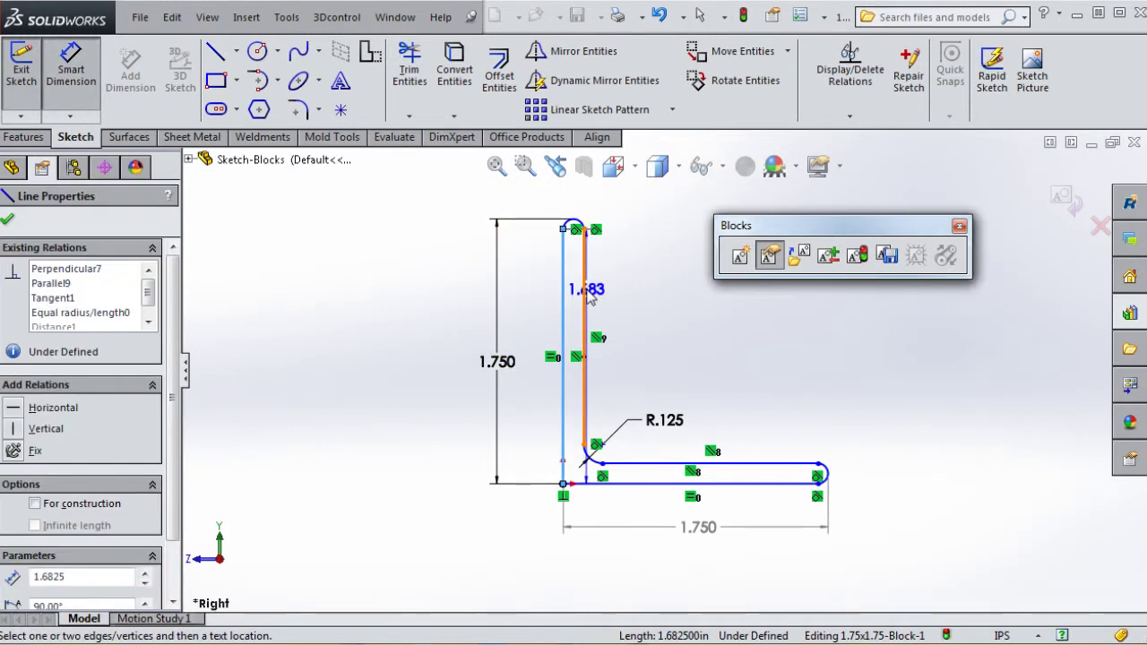
{"action": "left_click", "coordinate": [663, 304]}
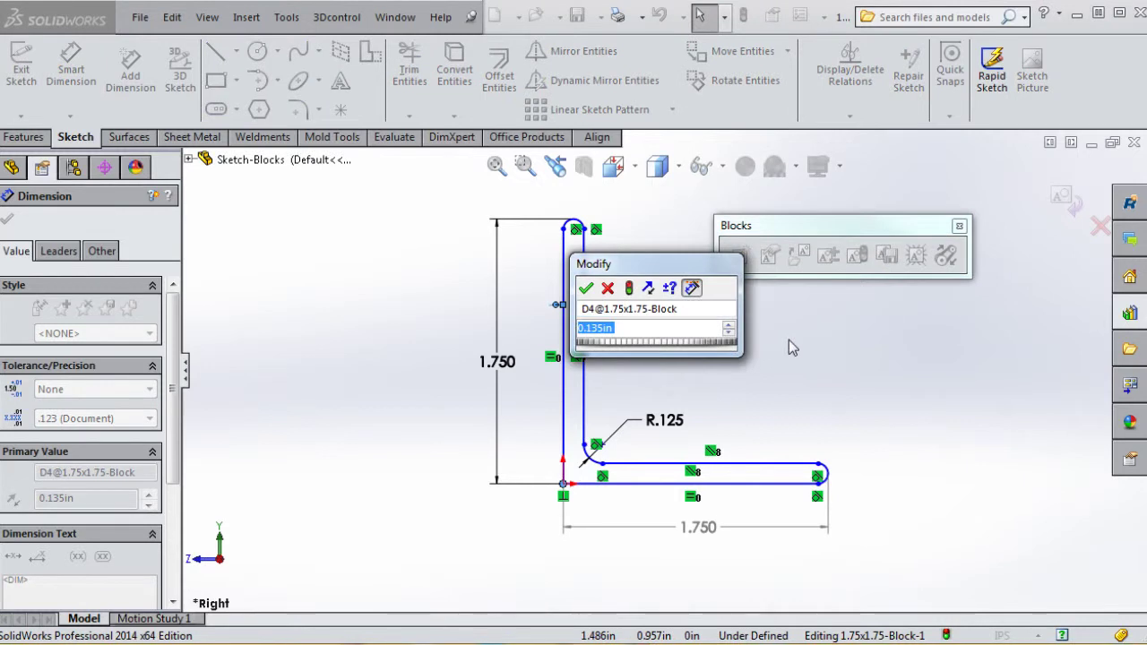
{"action": "type", "text": ".135"}
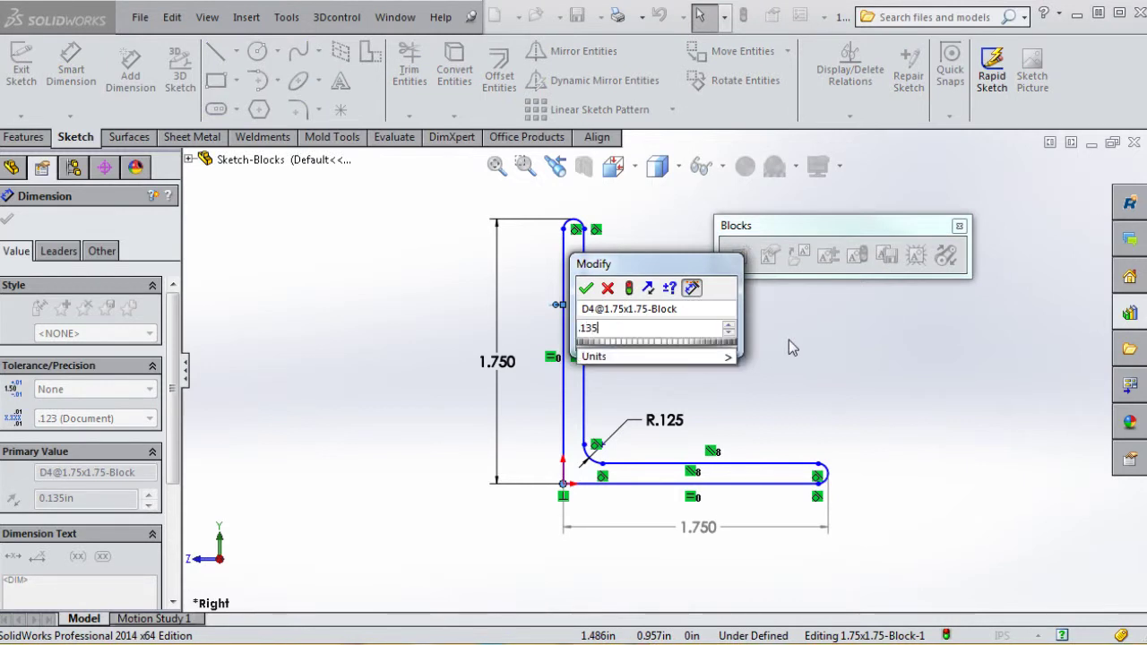
{"action": "key", "text": "Return"}
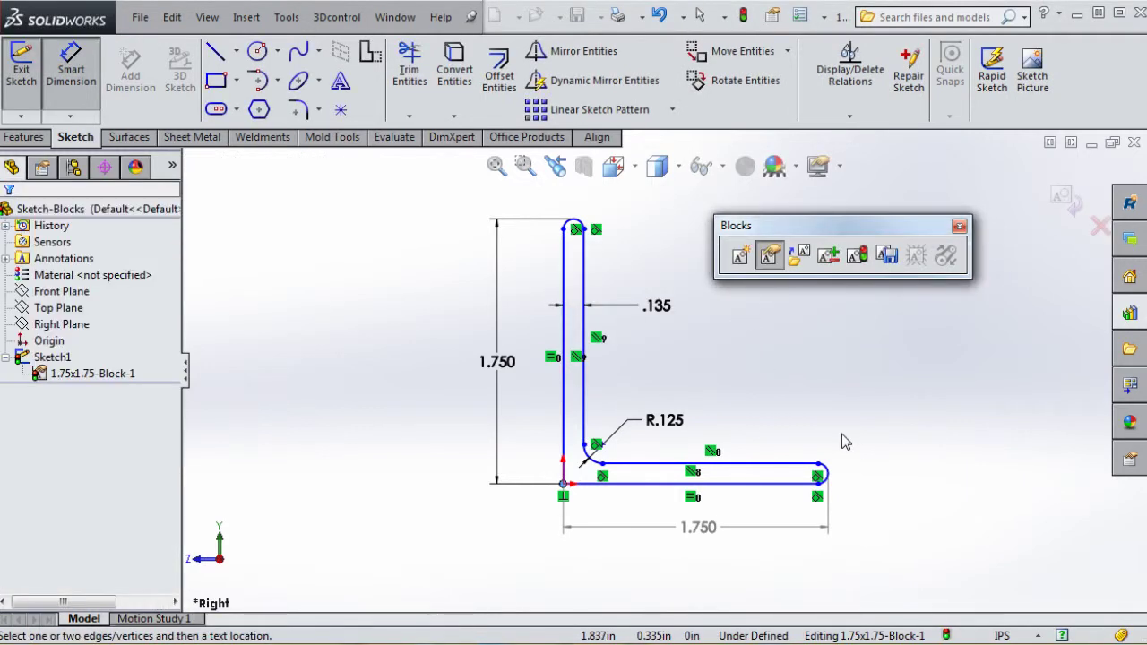
{"action": "key", "text": "Escape"}
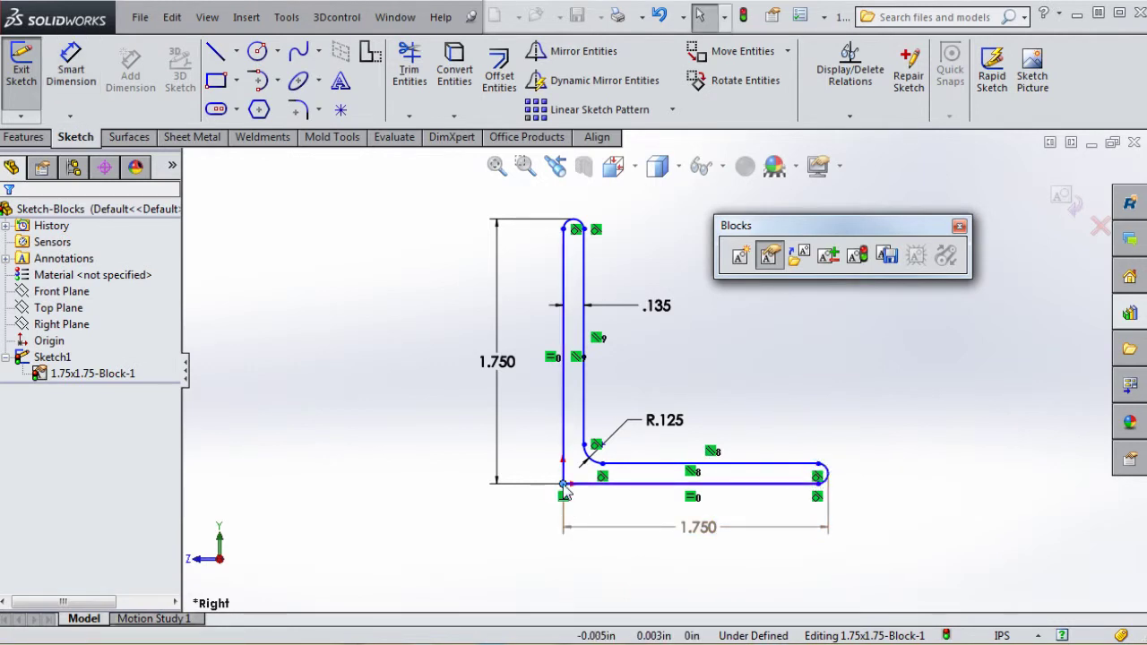
{"action": "left_click_drag", "start_coordinate": [564, 486], "coordinate": [622, 448]}
Add an Equal relation between the block's two rounded leg-end arcs.
{"action": "left_click", "coordinate": [708, 488]}
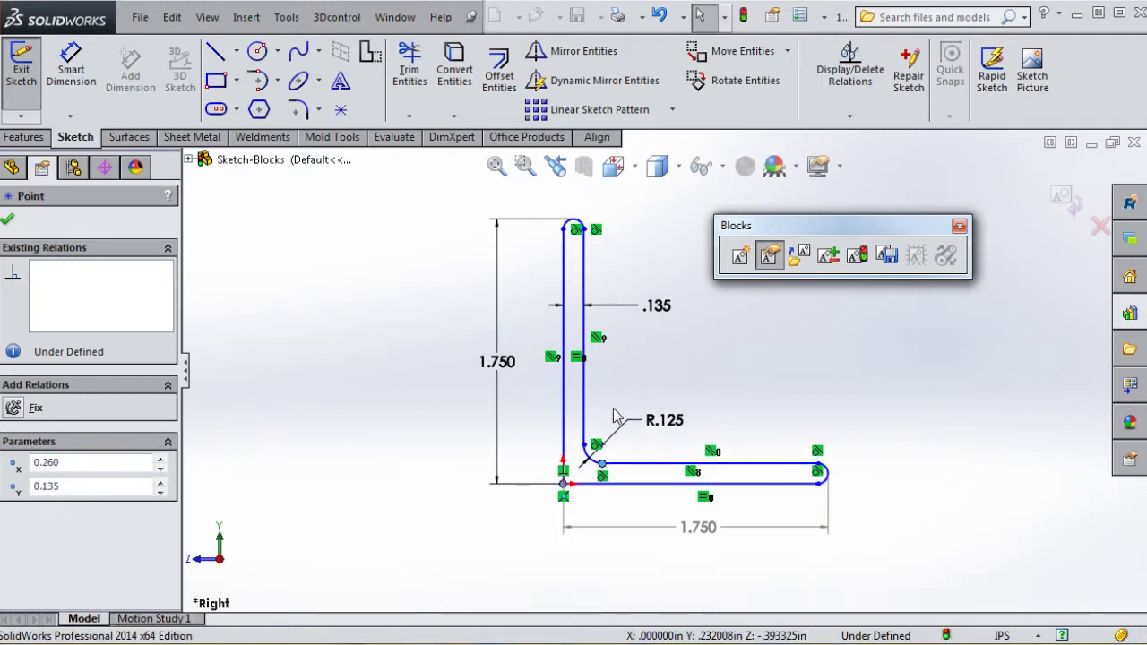
{"action": "left_click", "coordinate": [695, 357]}
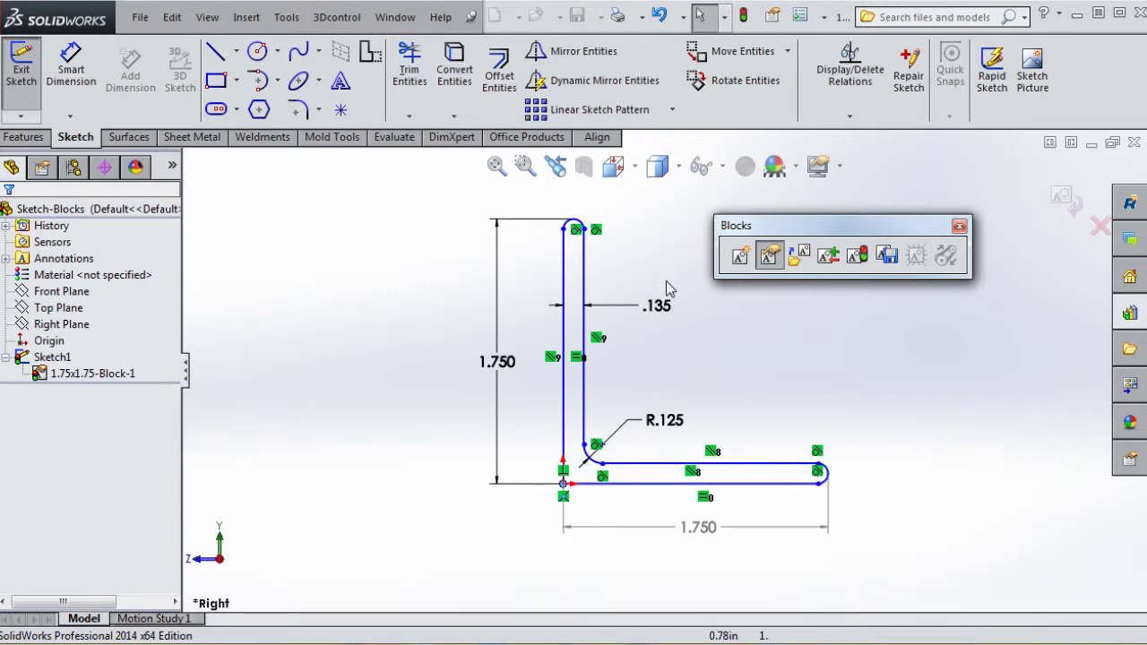
{"action": "left_click", "coordinate": [826, 481]}
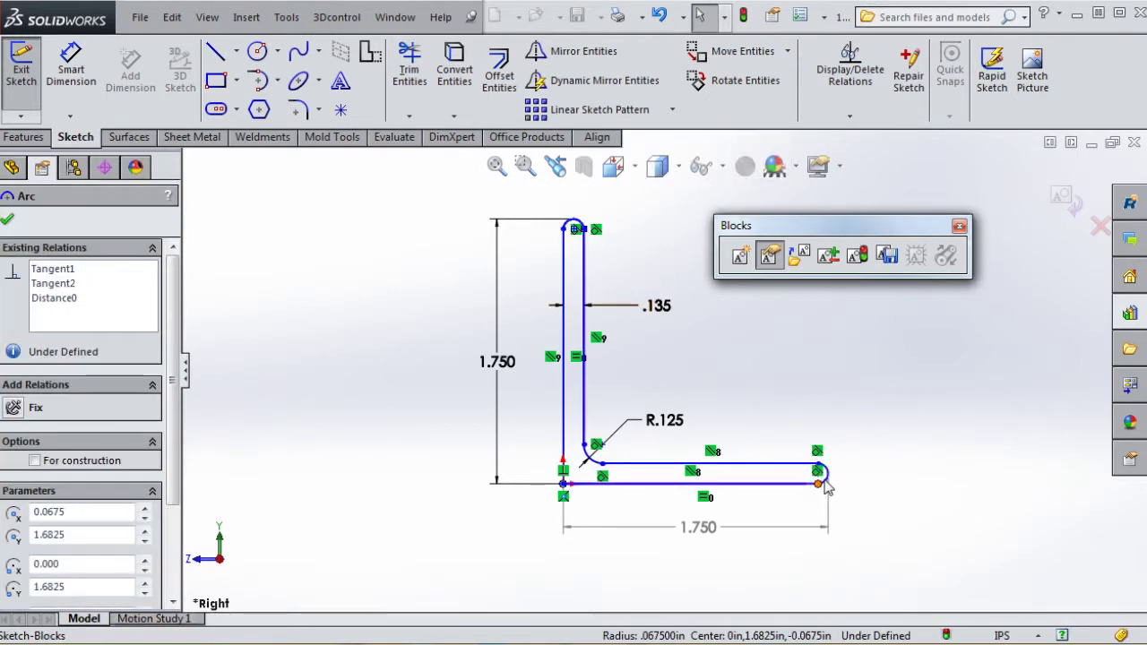
{"action": "left_click", "coordinate": [822, 477], "text": "ctrl"}
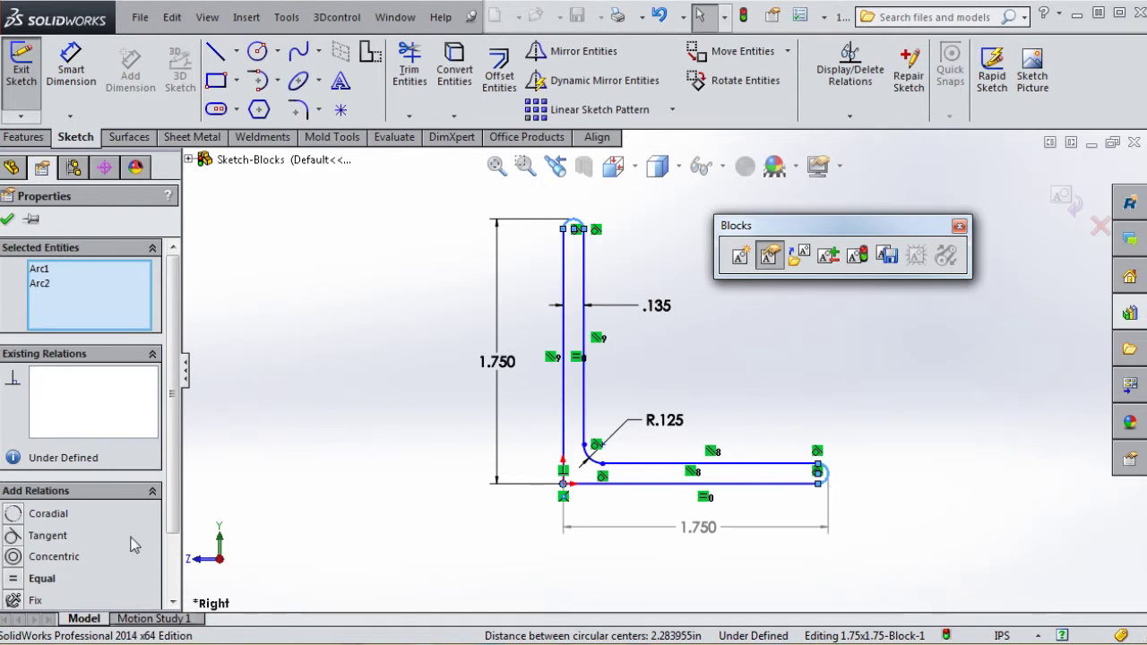
{"action": "left_click", "coordinate": [18, 578]}
{"action": "left_click", "coordinate": [350, 563]}
{"action": "scroll", "coordinate": [542, 445], "scroll_direction": "down", "scroll_amount": 5}
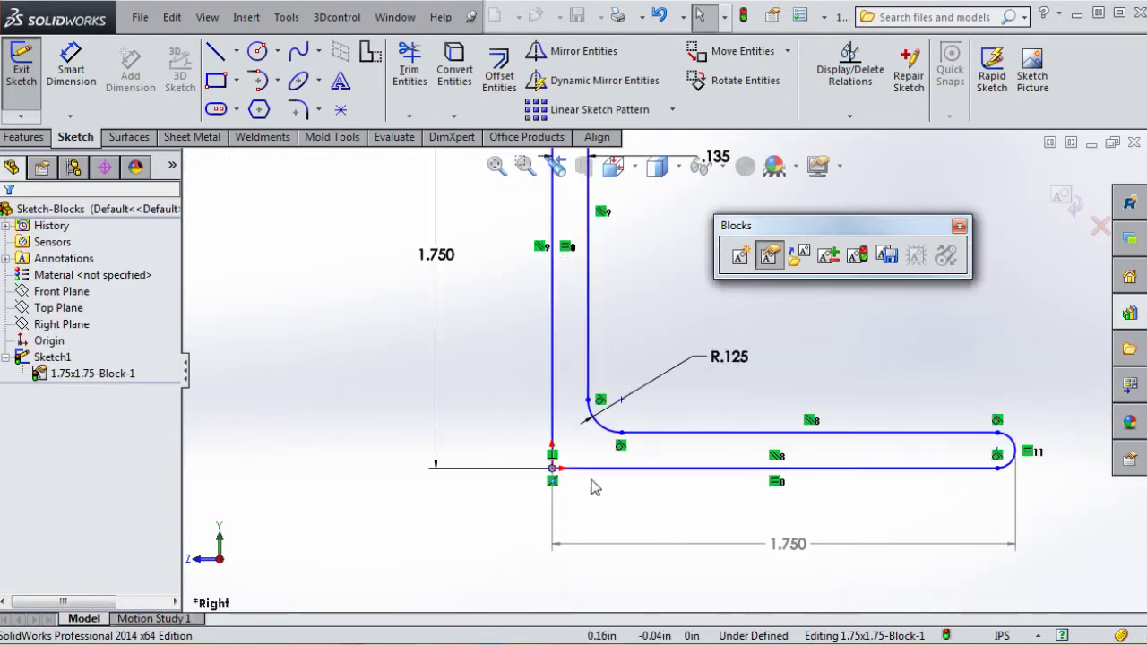
{"action": "left_click_drag", "start_coordinate": [529, 425], "coordinate": [570, 401]}
{"action": "scroll", "coordinate": [681, 372], "scroll_direction": "up", "scroll_amount": 4}
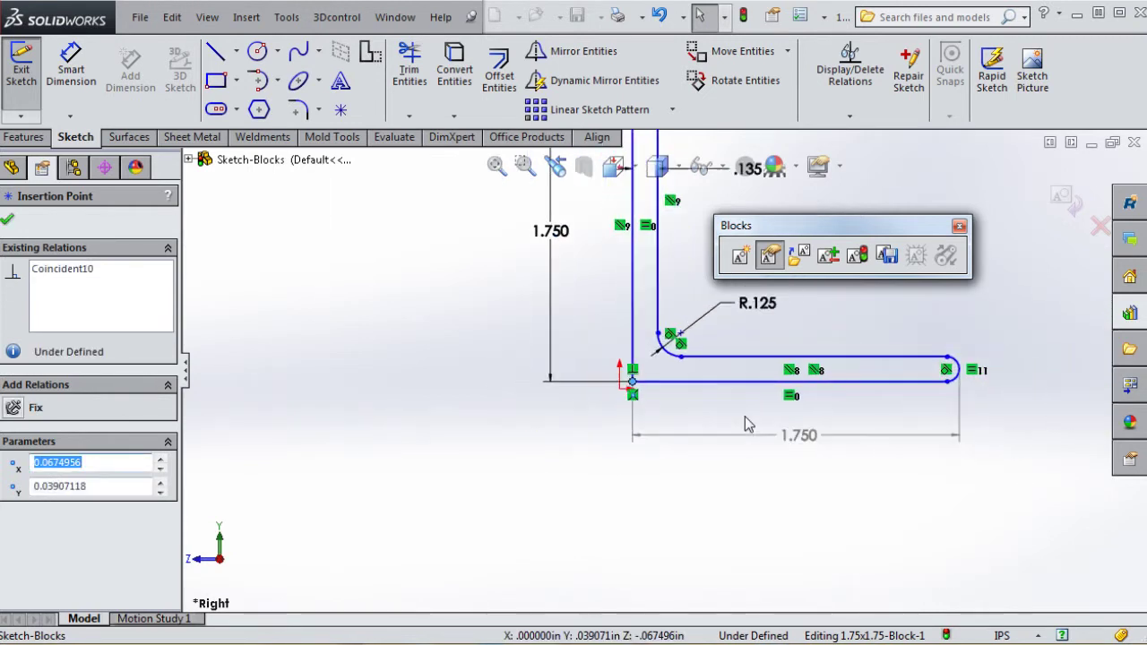
{"action": "scroll", "coordinate": [717, 303], "scroll_direction": "down", "scroll_amount": 2}
{"action": "scroll", "coordinate": [708, 302], "scroll_direction": "up", "scroll_amount": 3}
{"action": "scroll", "coordinate": [557, 531], "scroll_direction": "down", "scroll_amount": 4}
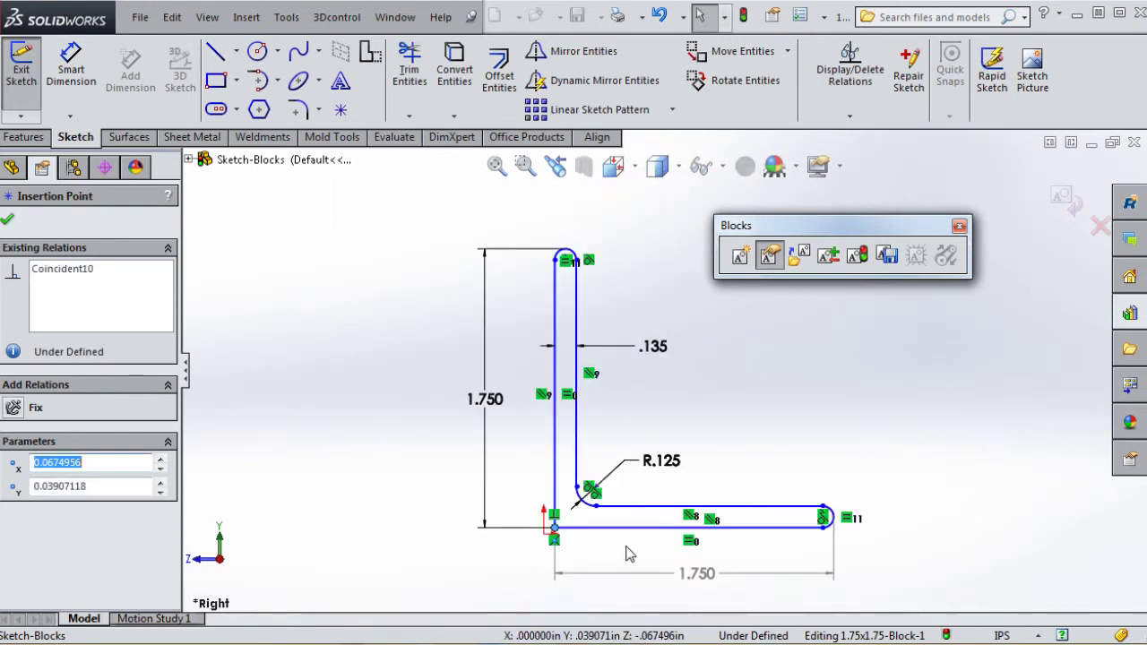
{"action": "mouse_move", "coordinate": [555, 528]}
{"action": "left_mouse_down"}
{"action": "mouse_move", "coordinate": [552, 513]}
{"action": "mouse_move", "coordinate": [606, 477]}
{"action": "mouse_move", "coordinate": [564, 508]}
{"action": "mouse_move", "coordinate": [567, 521]}
{"action": "left_mouse_up"}
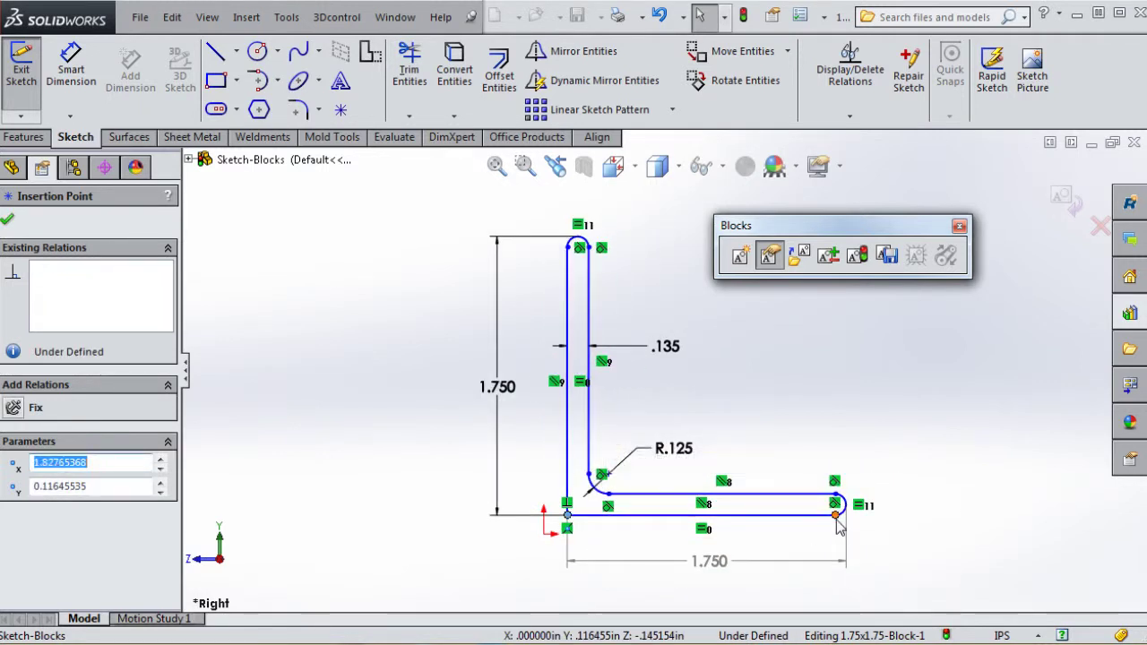
{"action": "left_click_drag", "start_coordinate": [840, 529], "coordinate": [855, 471]}
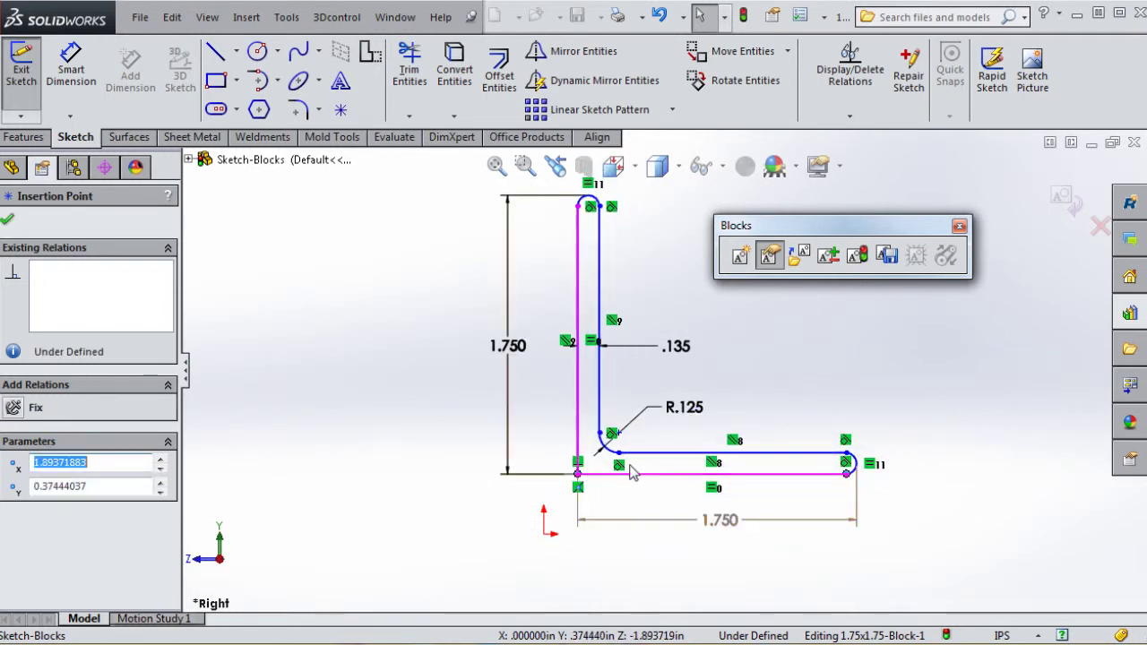
{"action": "scroll", "coordinate": [607, 486], "scroll_direction": "down", "scroll_amount": 2}
{"action": "scroll", "coordinate": [607, 486], "scroll_direction": "up", "scroll_amount": 2}
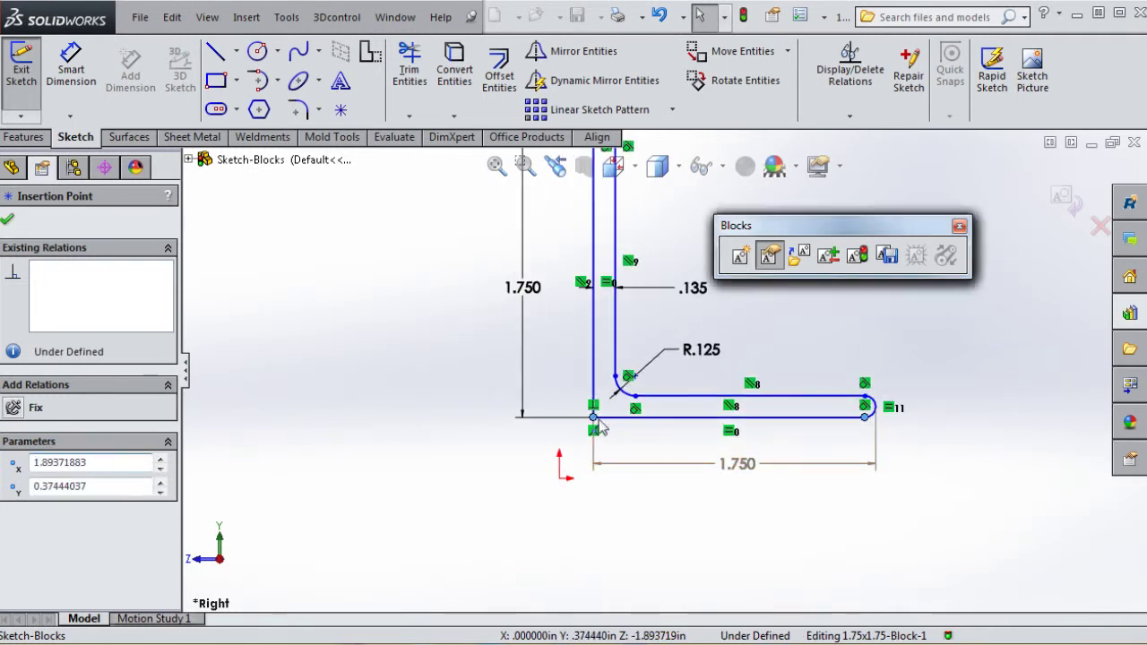
{"action": "left_click_drag", "start_coordinate": [596, 428], "coordinate": [556, 485]}
{"action": "left_click", "coordinate": [603, 524]}
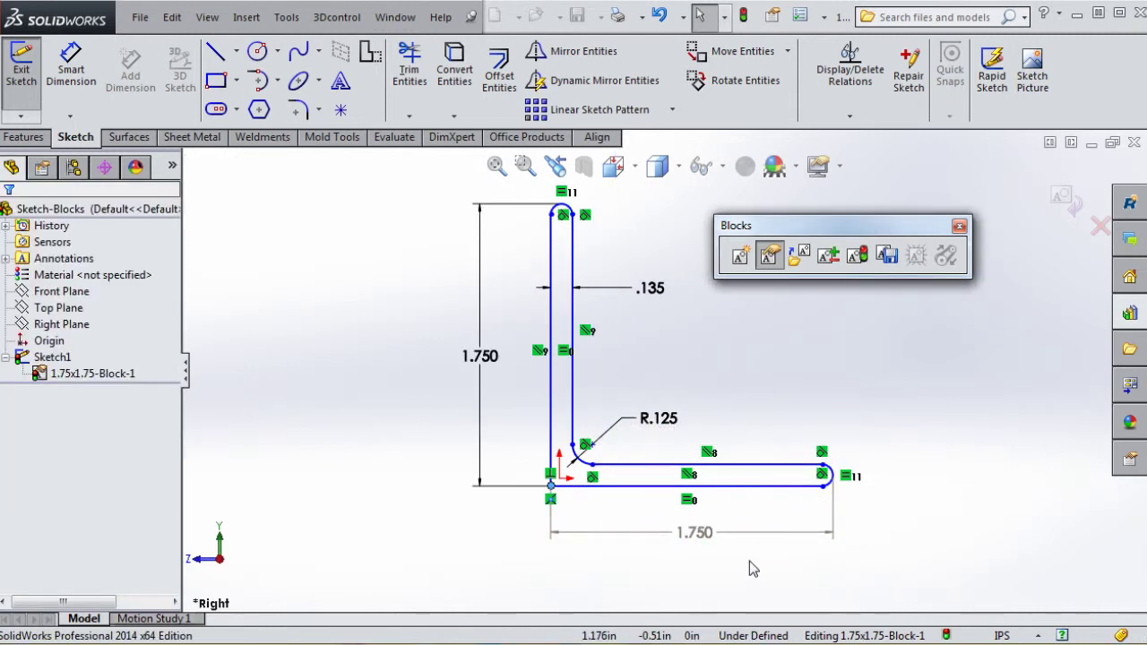
{"action": "key", "text": "ctrl+z"}
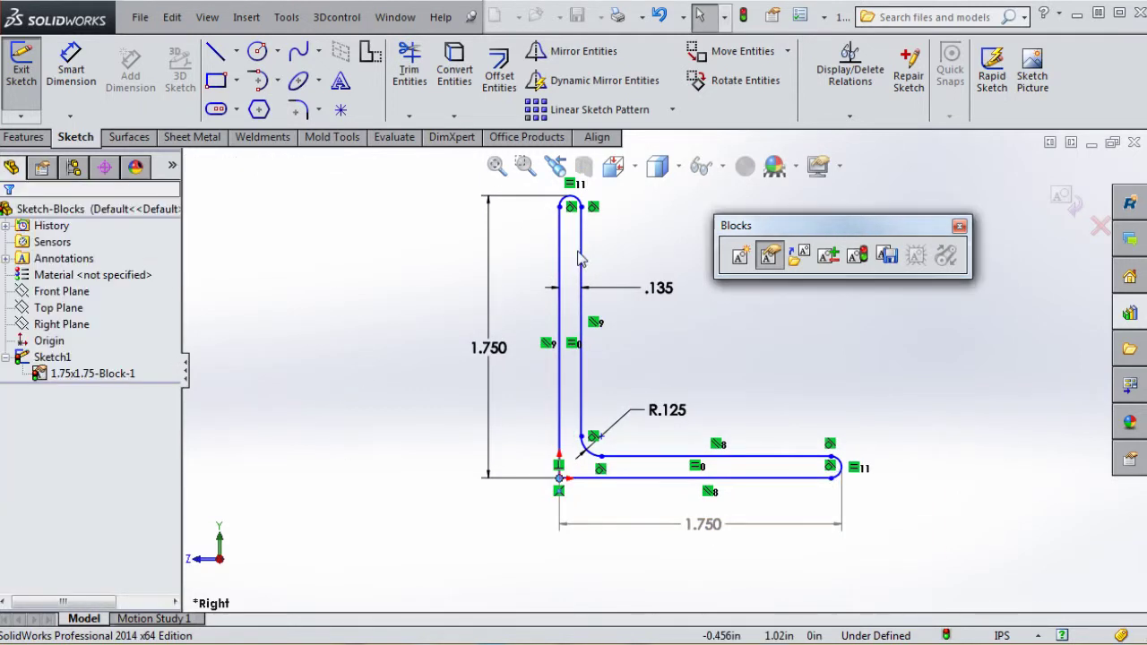
{"action": "key", "text": "Return"}
{"action": "left_click", "coordinate": [747, 19]}
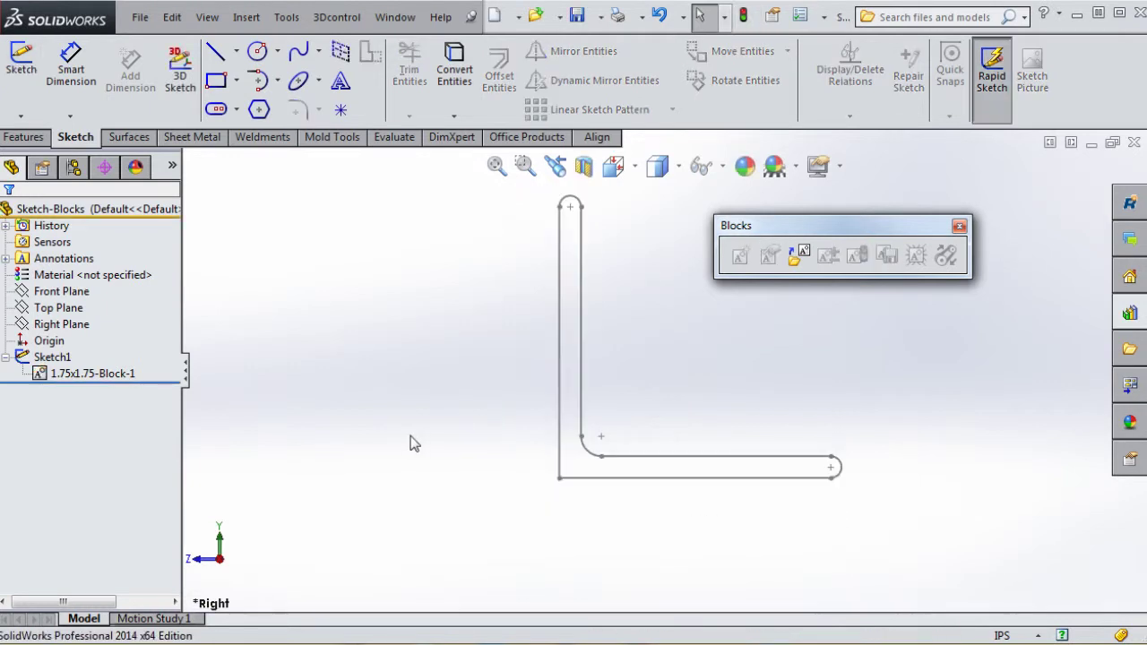
{"action": "right_click", "coordinate": [56, 360]}
{"action": "left_click", "coordinate": [68, 310]}
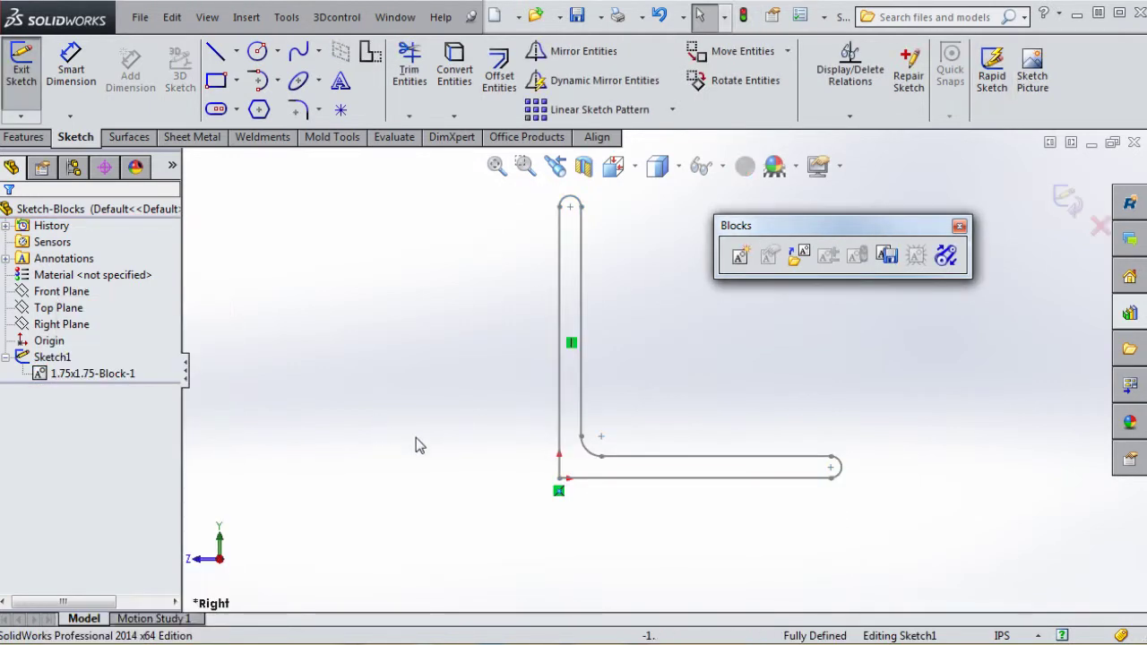
{"action": "mouse_move", "coordinate": [559, 480]}
{"action": "left_mouse_down"}
{"action": "mouse_move", "coordinate": [660, 440]}
{"action": "mouse_move", "coordinate": [687, 392]}
{"action": "left_mouse_up"}
{"action": "left_click", "coordinate": [686, 393]}
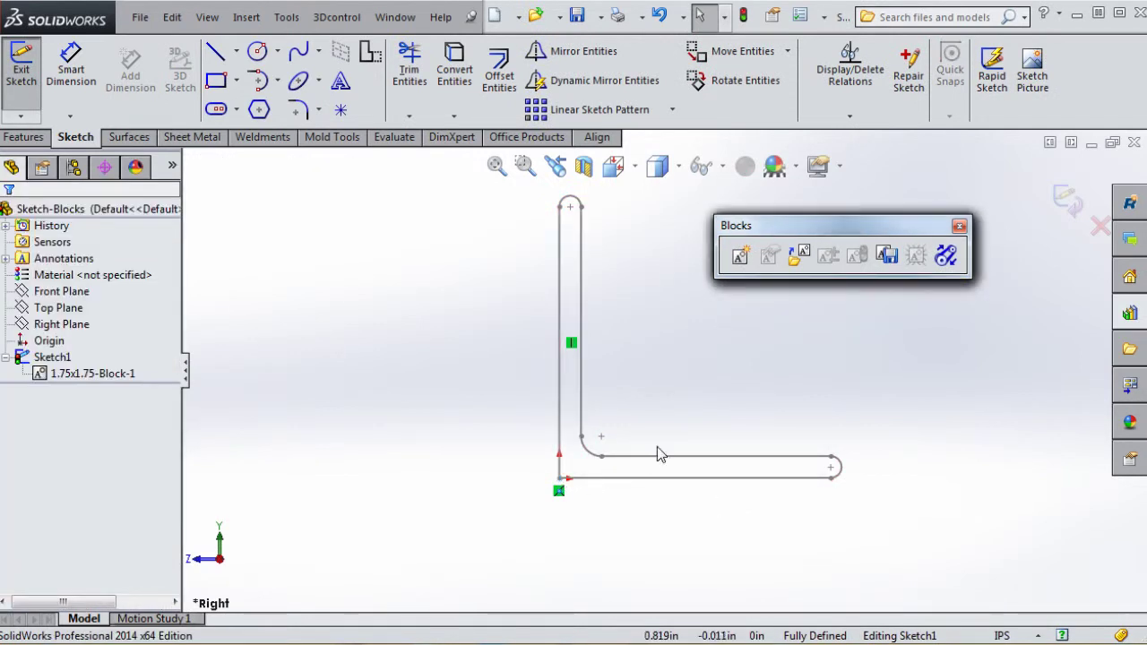
{"action": "left_click", "coordinate": [120, 376]}
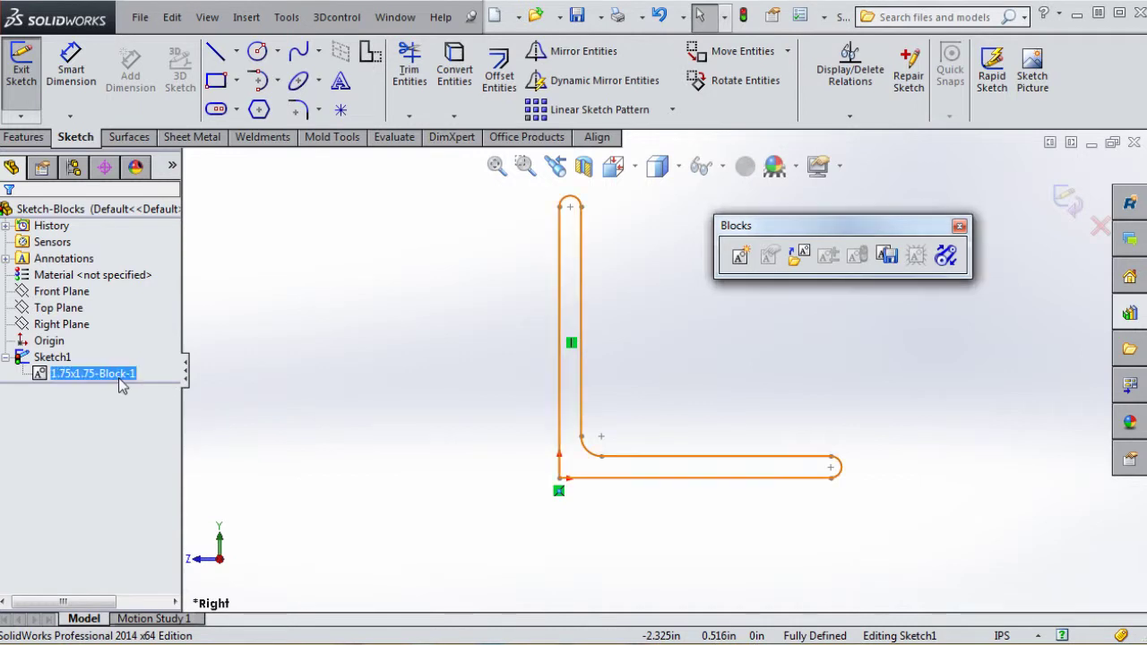
{"action": "right_click", "coordinate": [120, 376]}
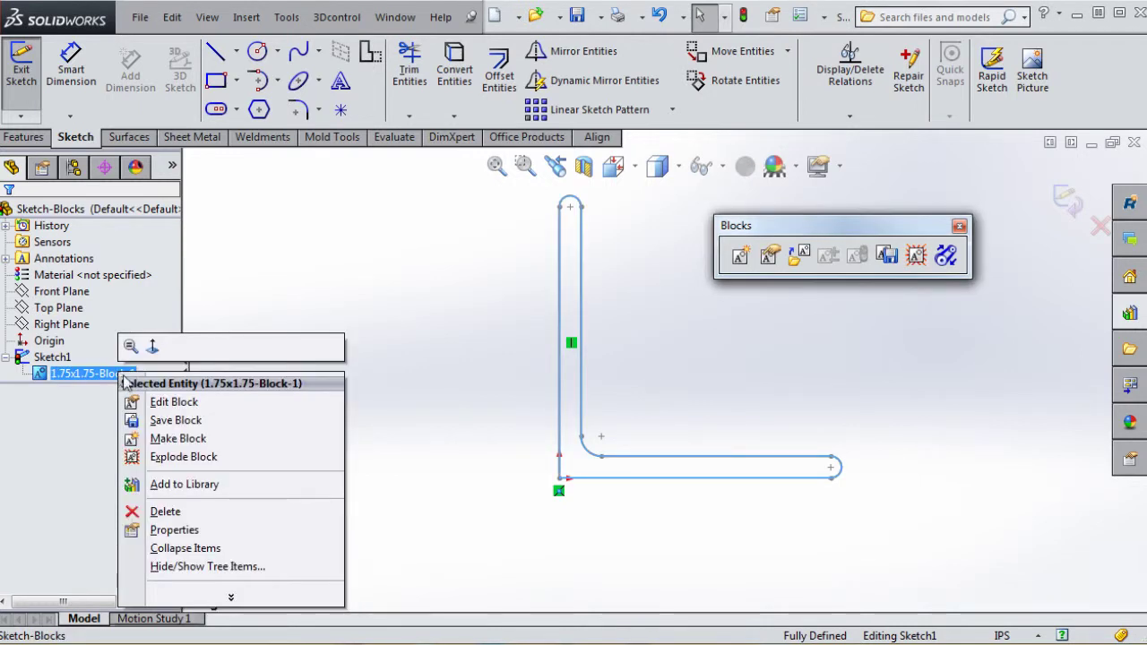
{"action": "left_click", "coordinate": [177, 401]}
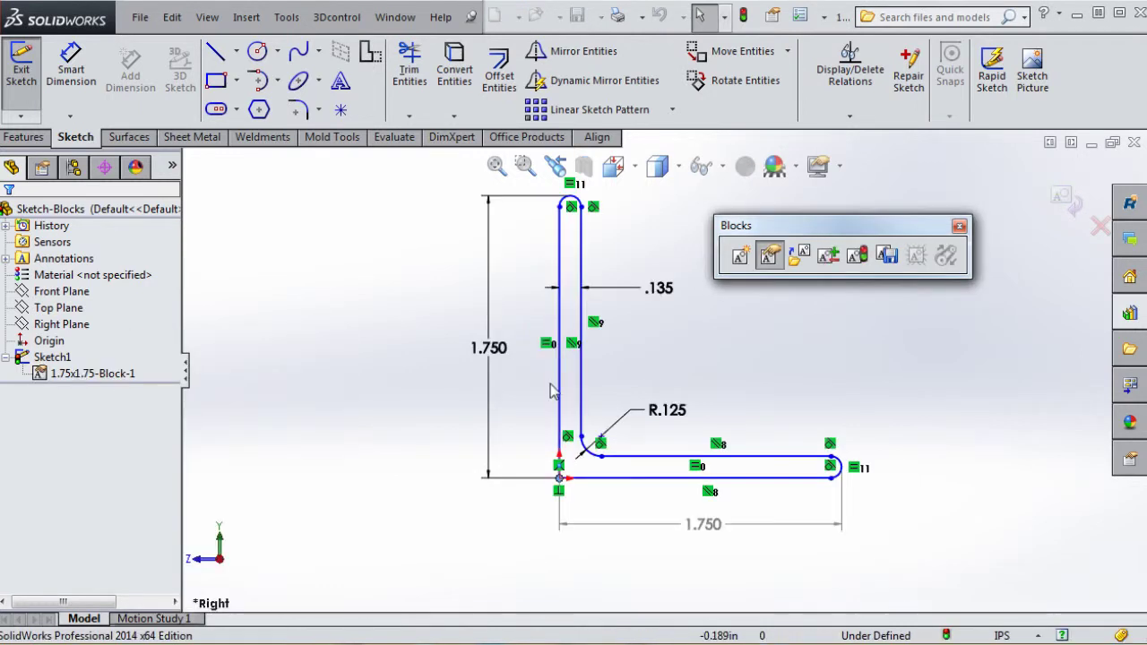
Draw a centerline from the origin to the inner fillet arc.
{"action": "scroll", "coordinate": [606, 282], "scroll_direction": "down", "scroll_amount": 2}
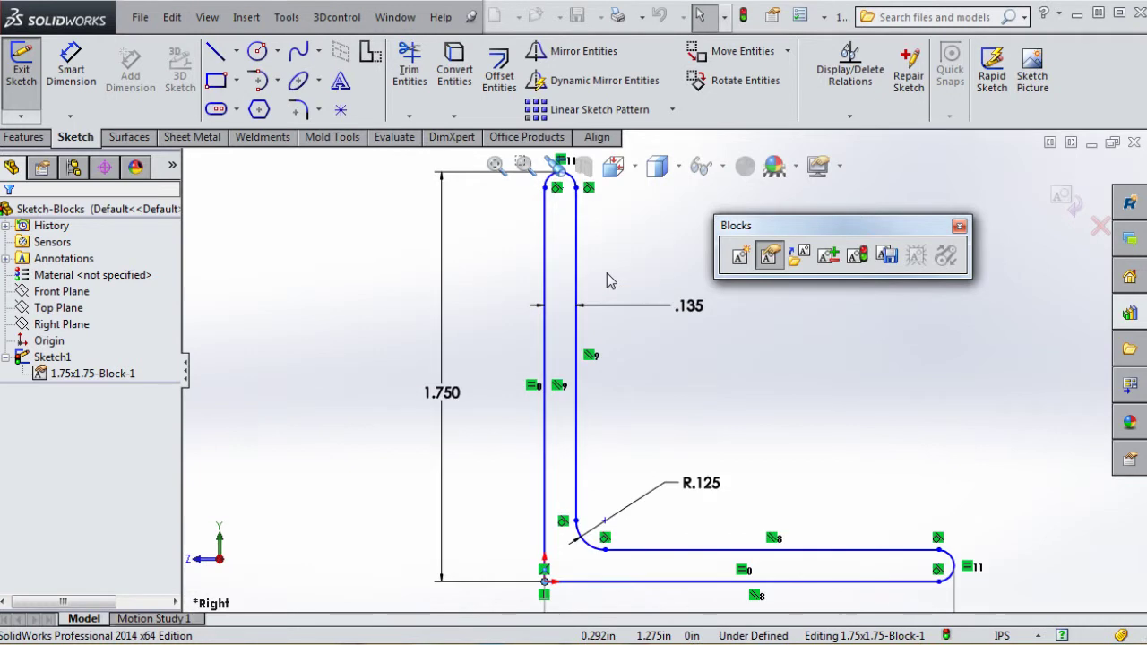
{"action": "left_click", "coordinate": [236, 51]}
{"action": "left_click", "coordinate": [217, 95]}
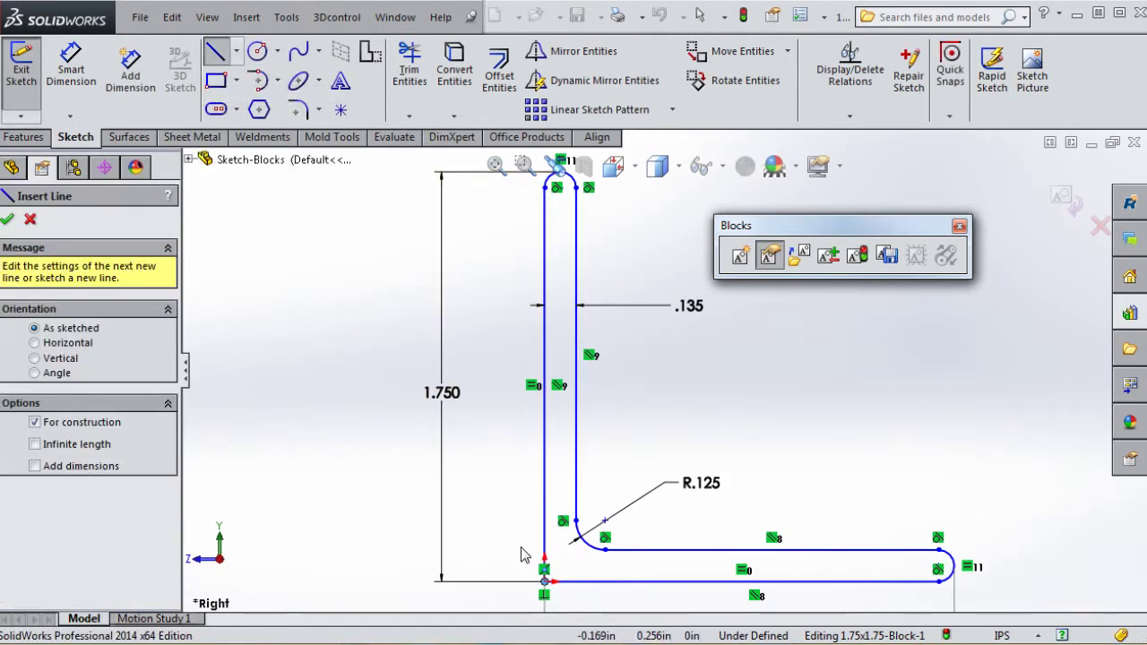
{"action": "scroll", "coordinate": [548, 573], "scroll_direction": "down", "scroll_amount": 5}
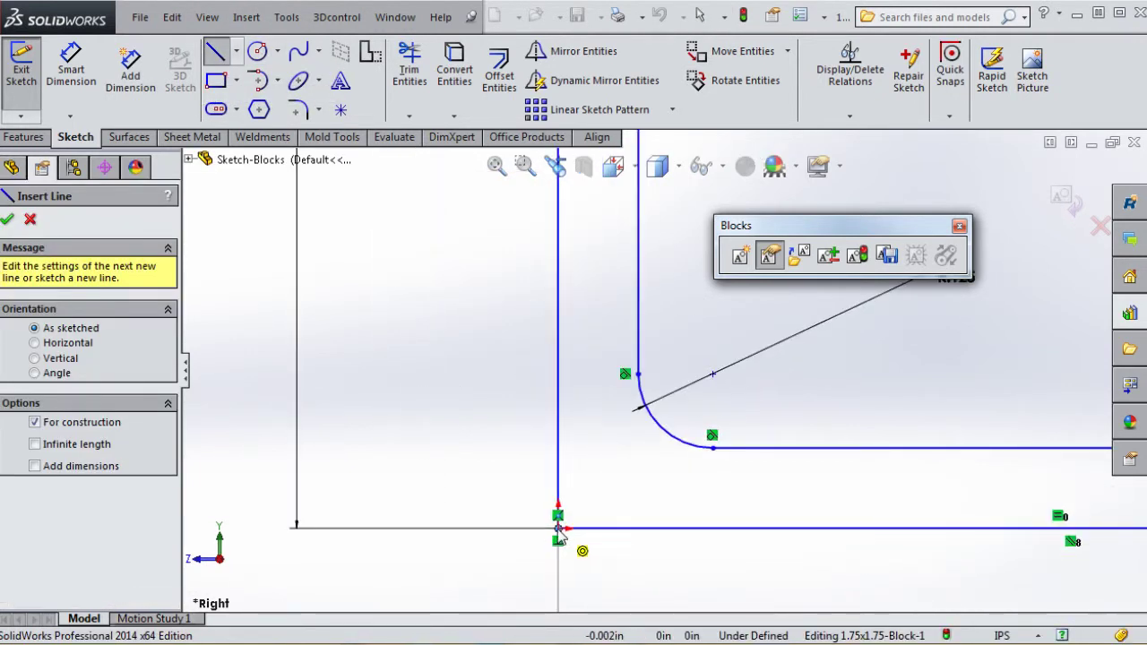
{"action": "left_click", "coordinate": [557, 529]}
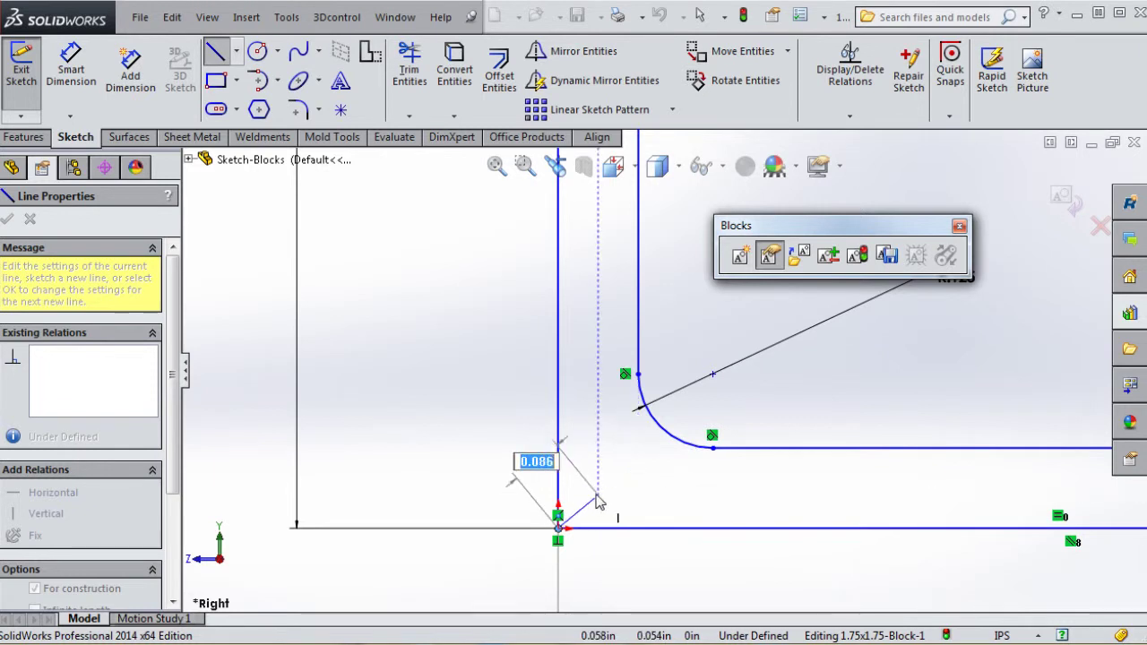
{"action": "left_click", "coordinate": [659, 429]}
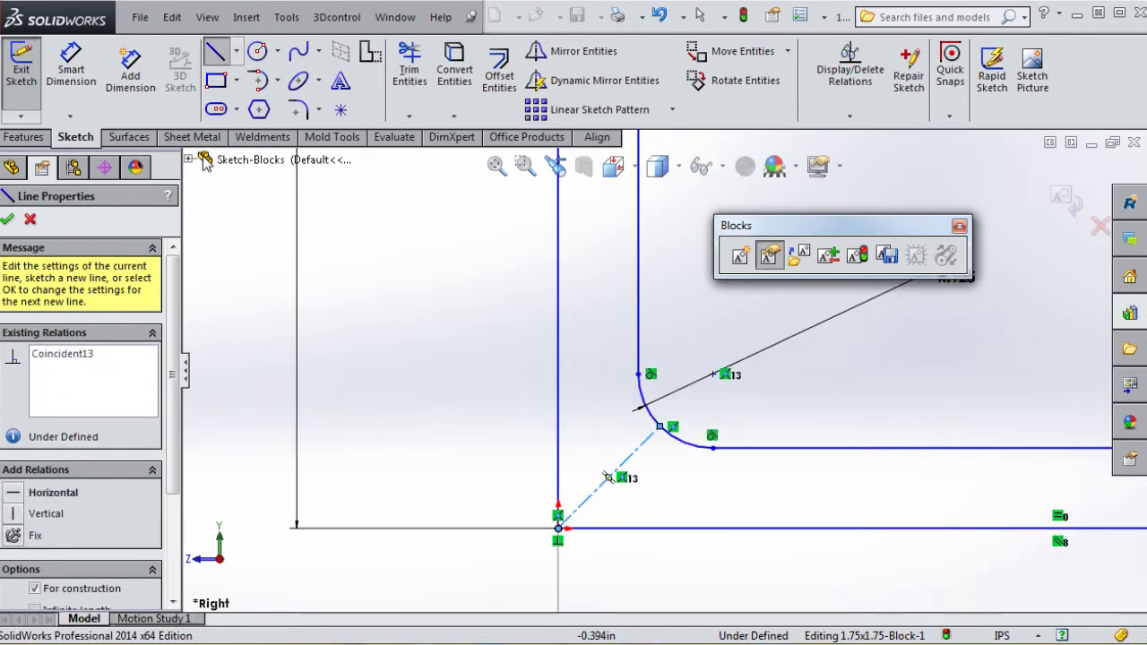
Dimension the centerline as a driven .243 dimension.
{"action": "left_click", "coordinate": [83, 69]}
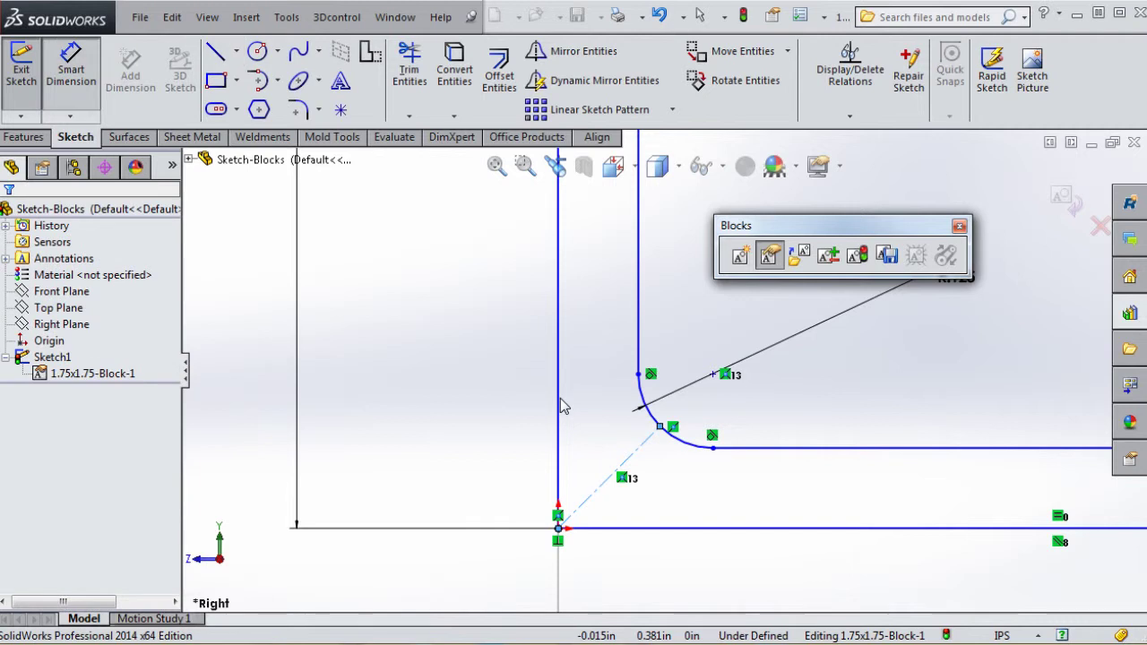
{"action": "left_click", "coordinate": [632, 456]}
{"action": "left_click", "coordinate": [648, 499]}
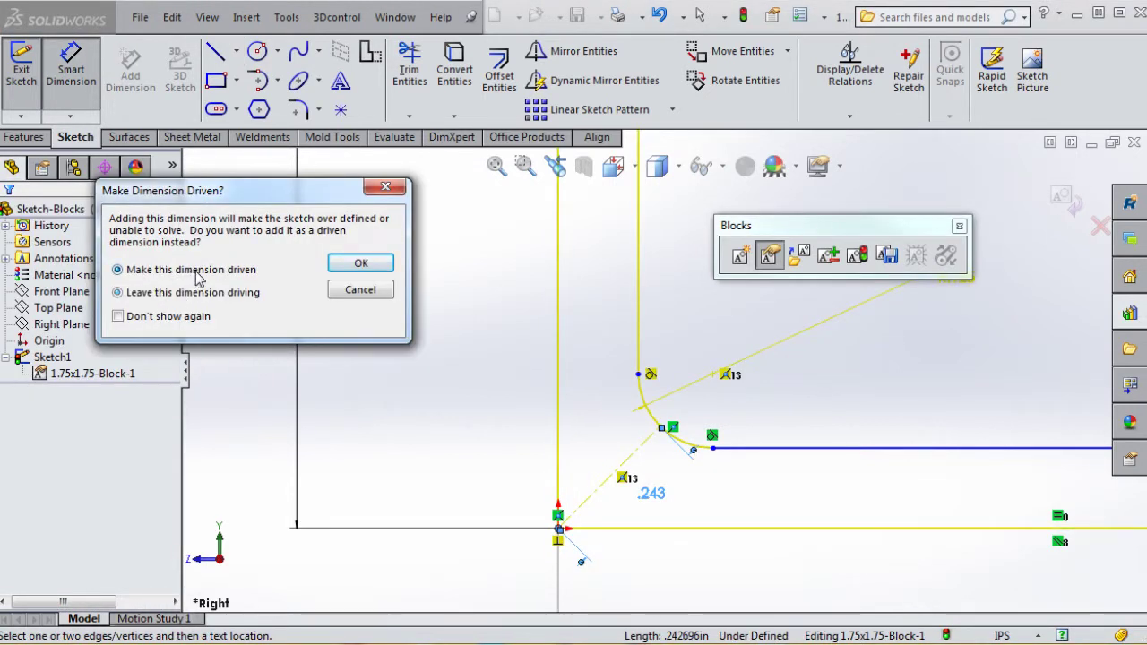
{"action": "left_click", "coordinate": [361, 263]}
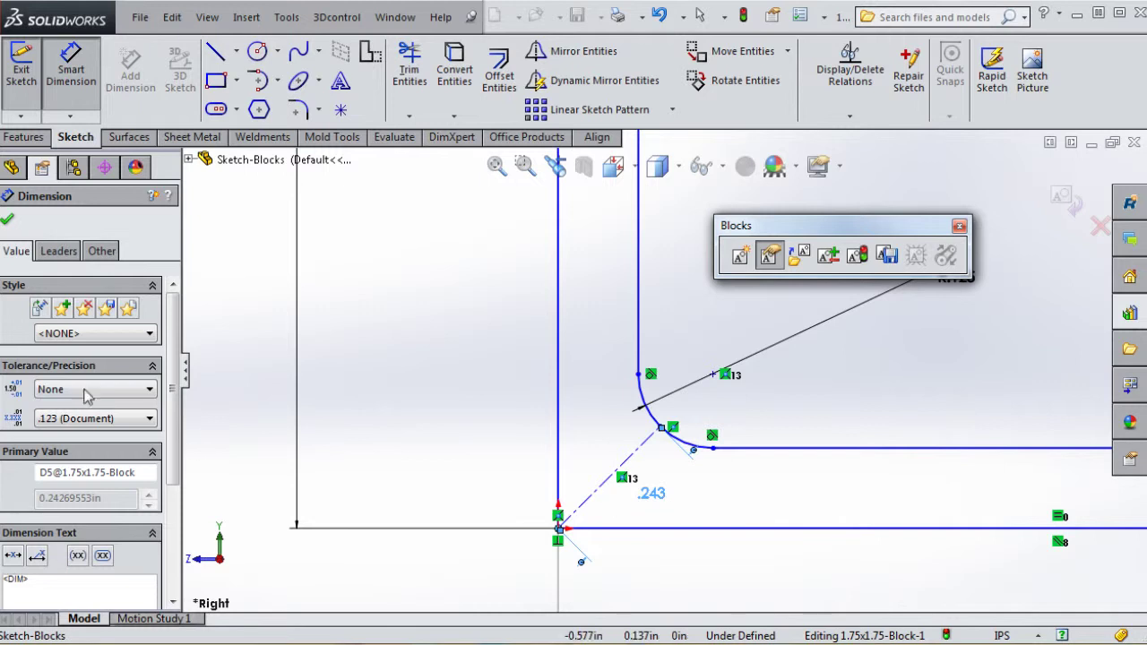
Switch the .243 dimension's precision to .1234, back to .123, and accept it.
{"action": "left_click", "coordinate": [90, 419]}
{"action": "left_click", "coordinate": [80, 493]}
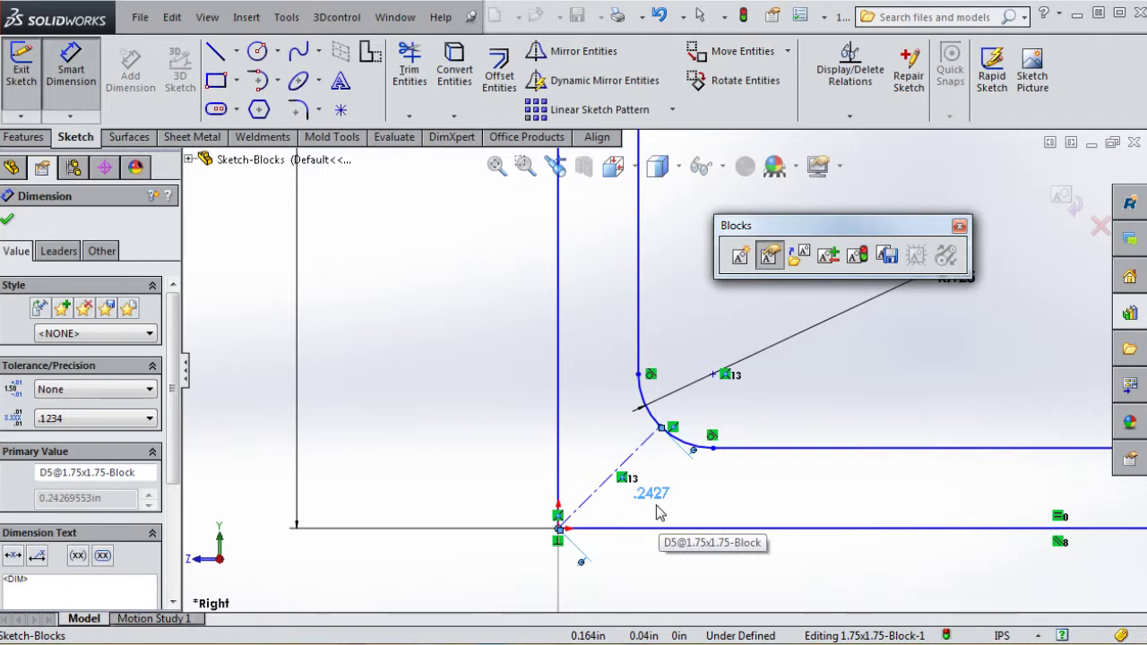
{"action": "left_click", "coordinate": [94, 418]}
{"action": "left_click", "coordinate": [80, 470]}
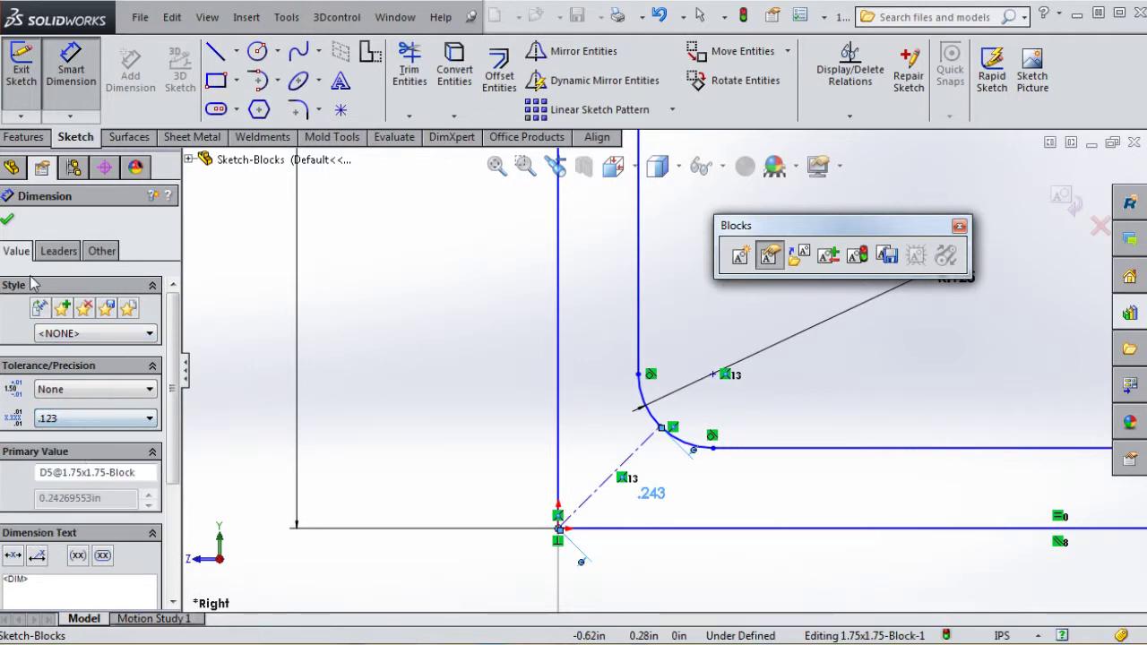
{"action": "left_click", "coordinate": [8, 222]}
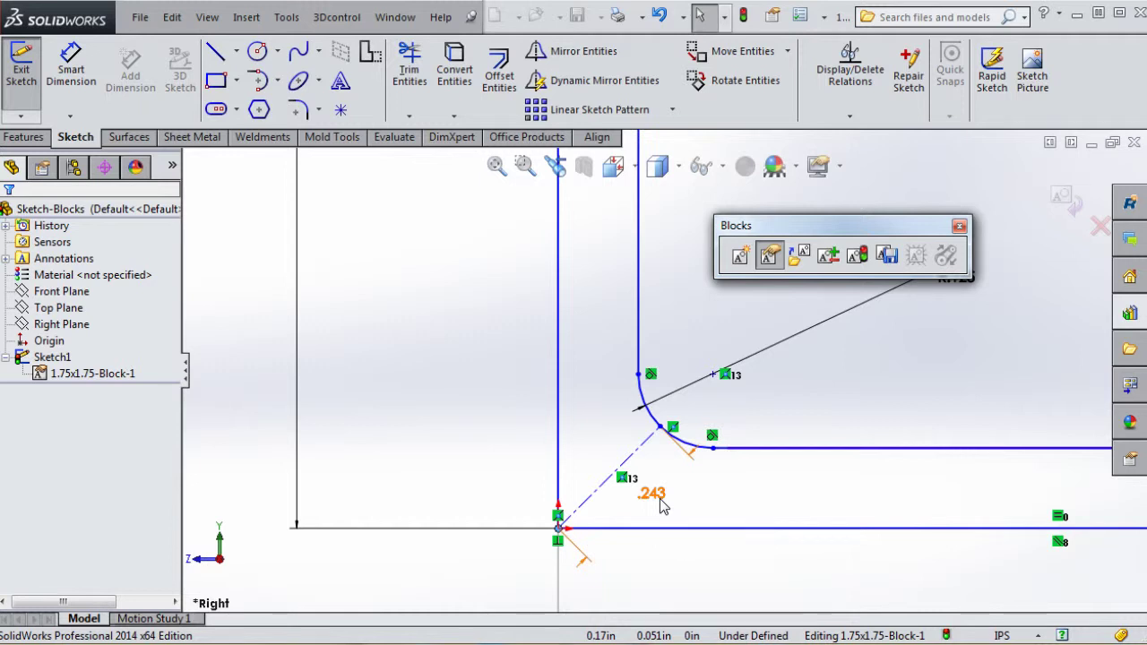
Draw a horizontal centerline between the leg's left and right vertical lines.
{"action": "scroll", "coordinate": [681, 376], "scroll_direction": "up", "scroll_amount": 8}
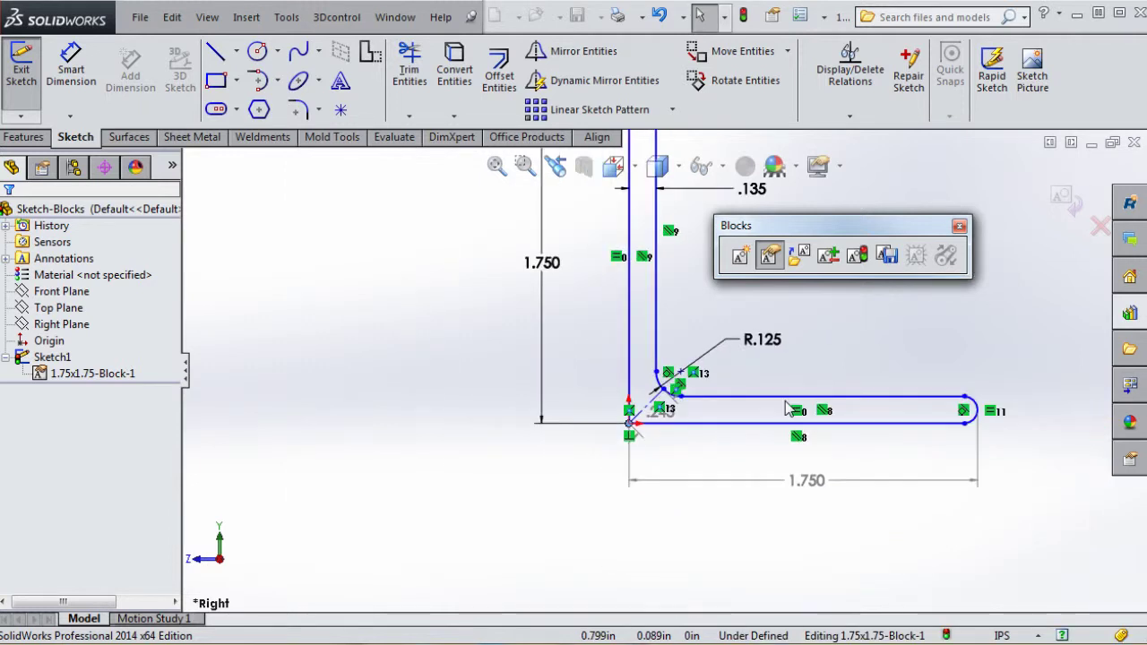
{"action": "scroll", "coordinate": [593, 335], "scroll_direction": "down", "scroll_amount": 6}
{"action": "scroll", "coordinate": [593, 335], "scroll_direction": "up", "scroll_amount": 2}
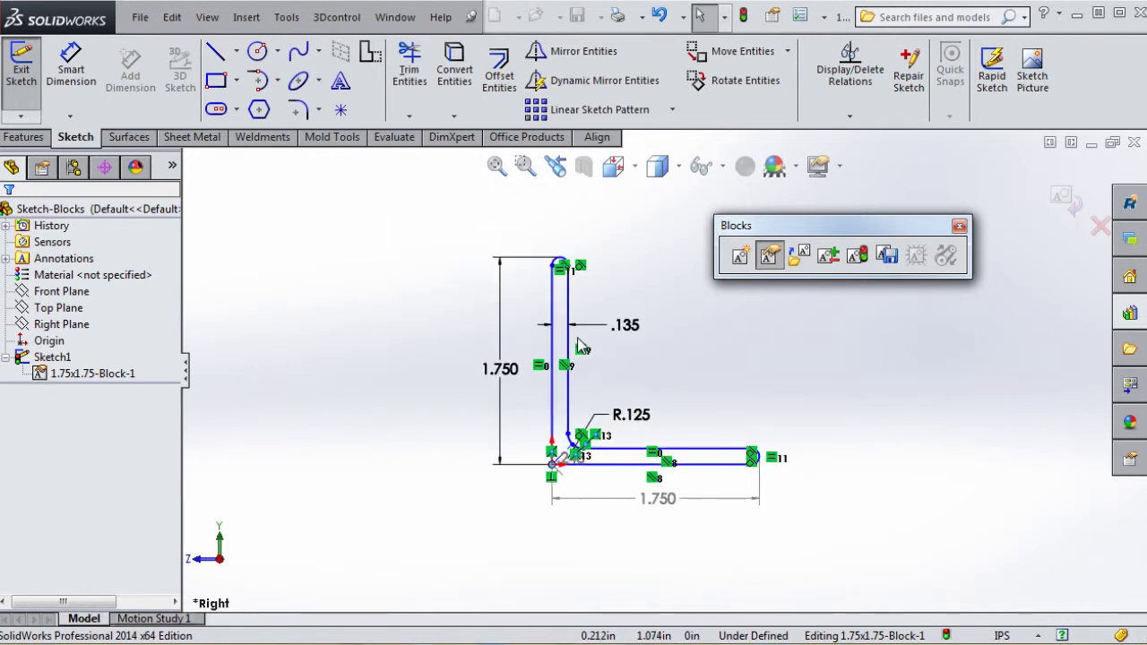
{"action": "scroll", "coordinate": [608, 313], "scroll_direction": "down", "scroll_amount": 3}
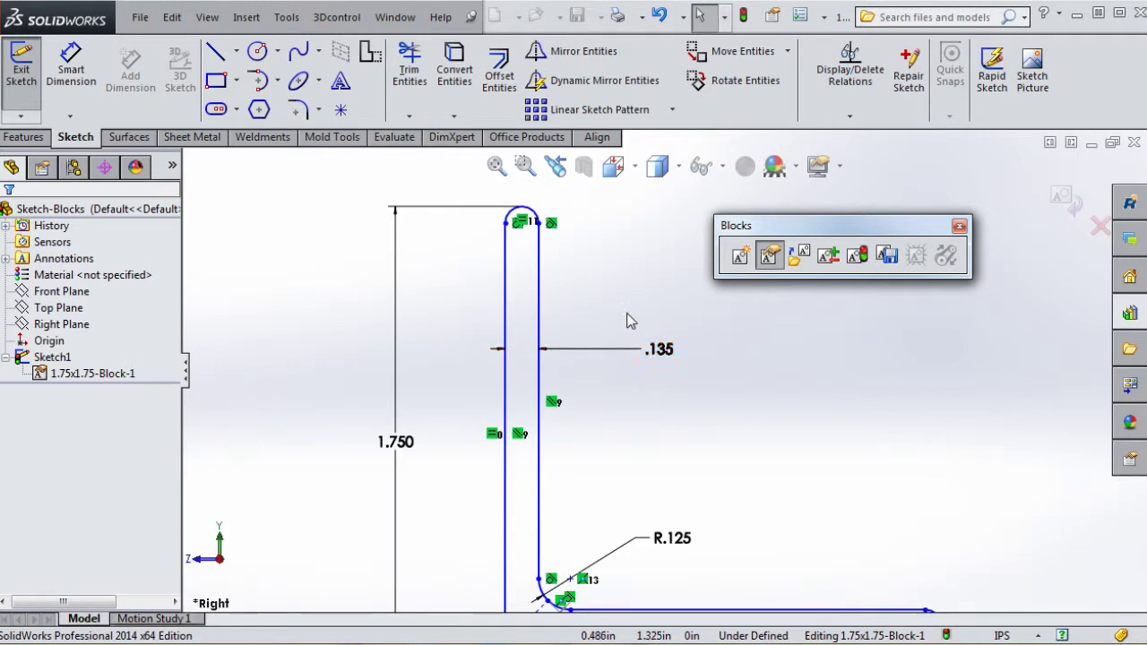
{"action": "left_click", "coordinate": [237, 52]}
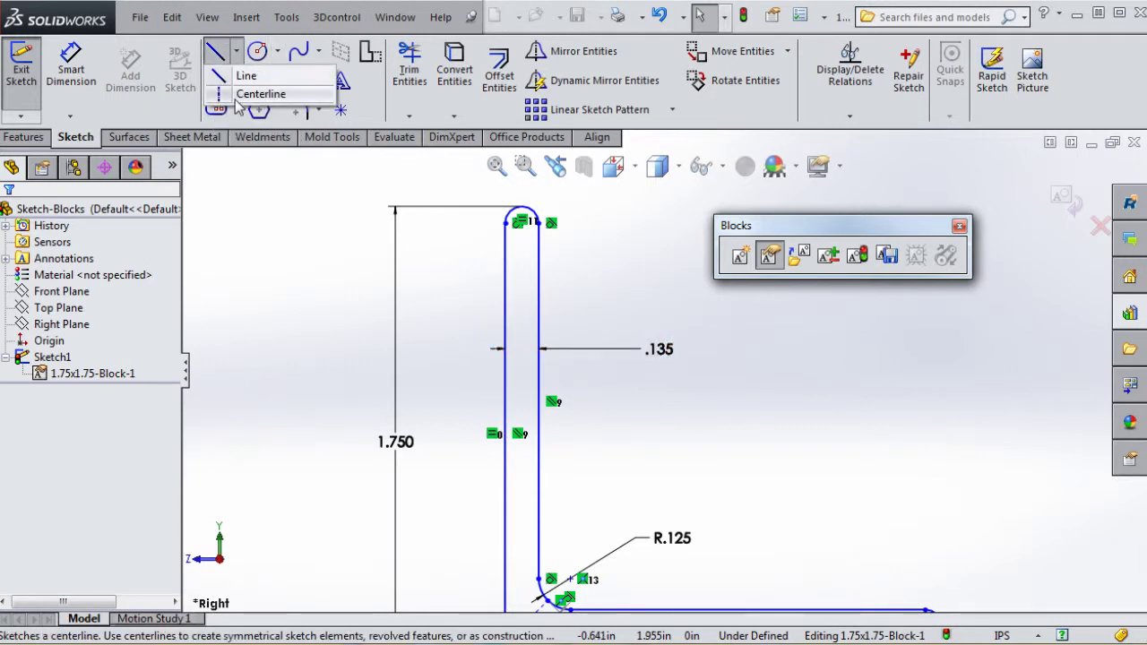
{"action": "left_click", "coordinate": [226, 95]}
{"action": "scroll", "coordinate": [508, 385], "scroll_direction": "down", "scroll_amount": 3}
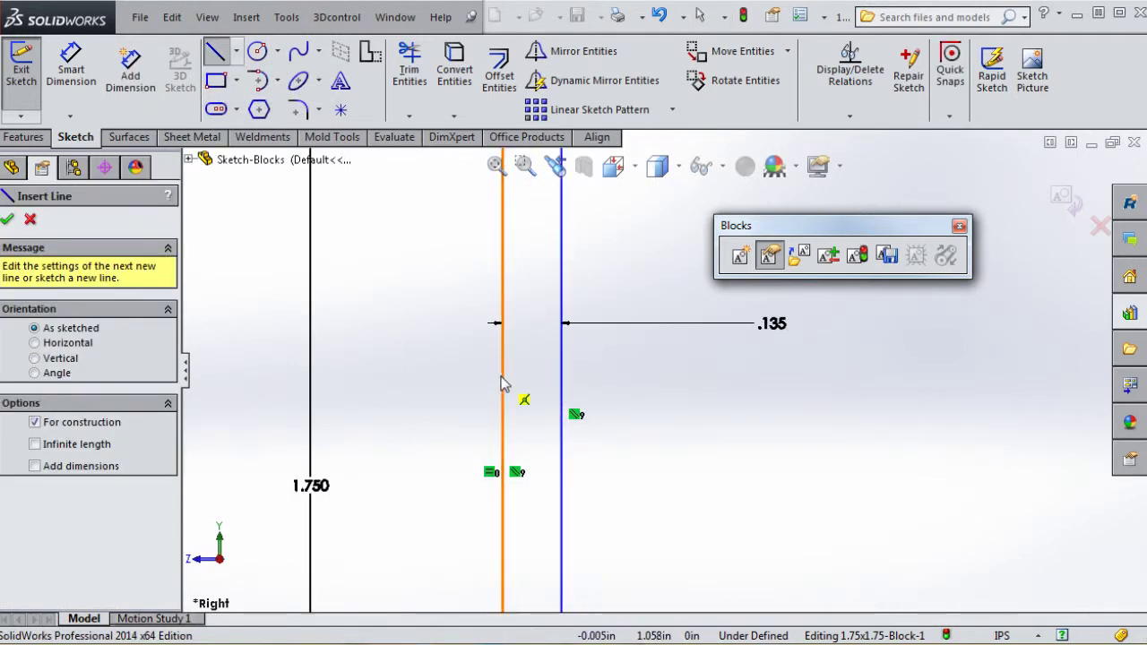
{"action": "left_click", "coordinate": [507, 375]}
{"action": "left_click", "coordinate": [562, 375]}
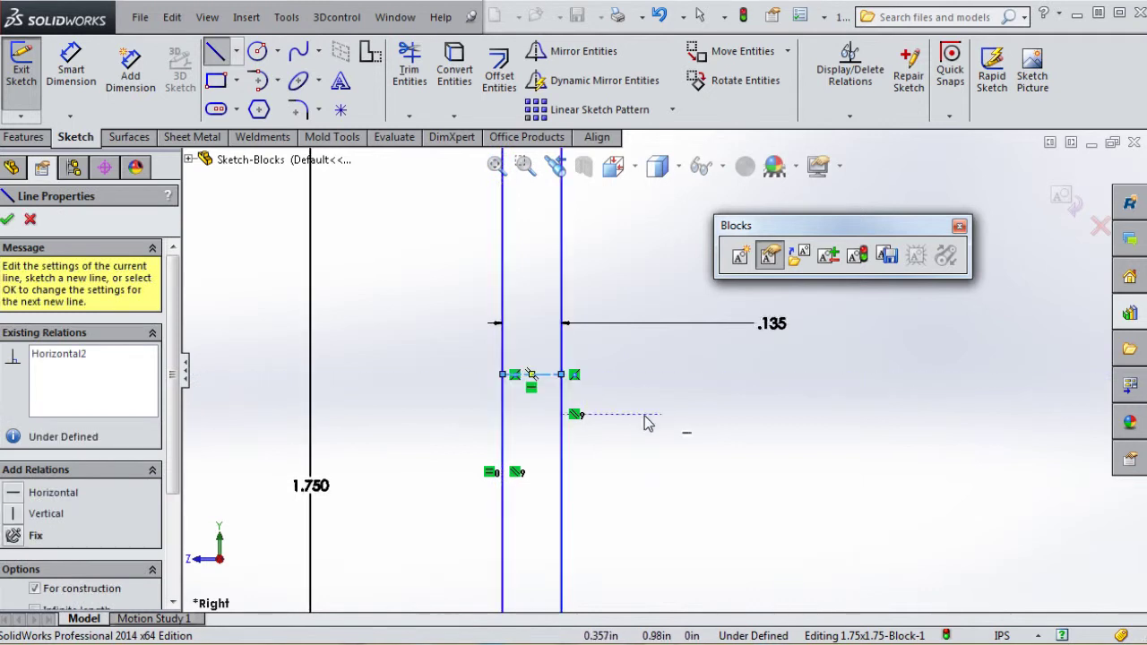
Add a second horizontal centerline lower across the leg, then start Smart Dimension.
{"action": "scroll", "coordinate": [643, 460], "scroll_direction": "up", "scroll_amount": 1}
{"action": "scroll", "coordinate": [671, 372], "scroll_direction": "up", "scroll_amount": 2}
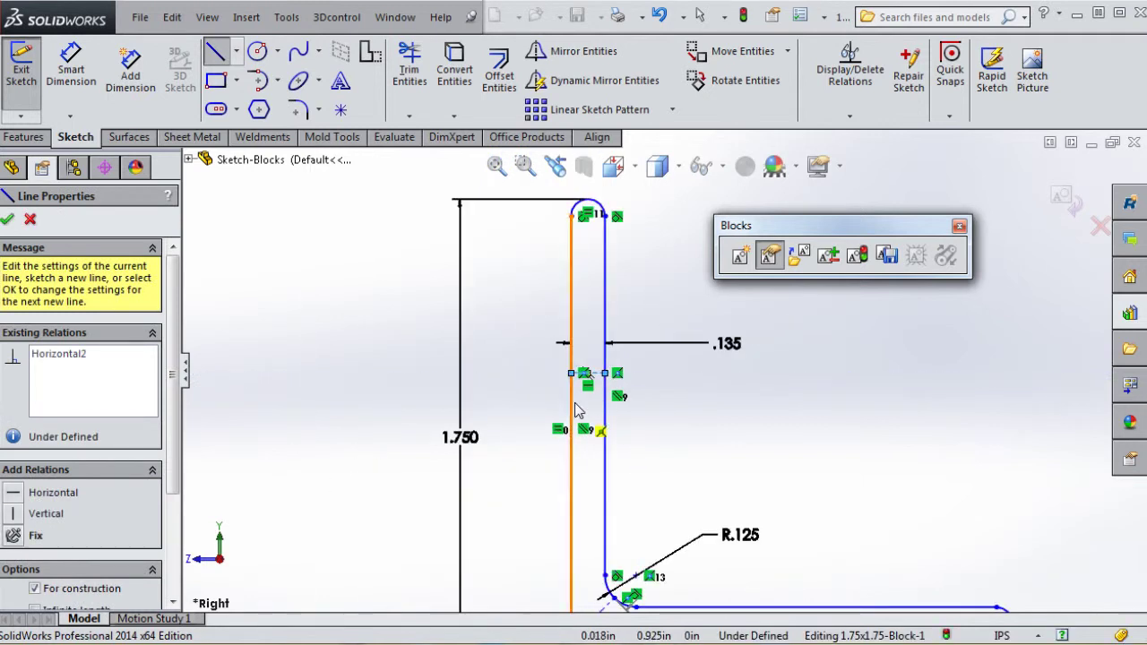
{"action": "left_click", "coordinate": [571, 466]}
{"action": "left_click", "coordinate": [604, 466]}
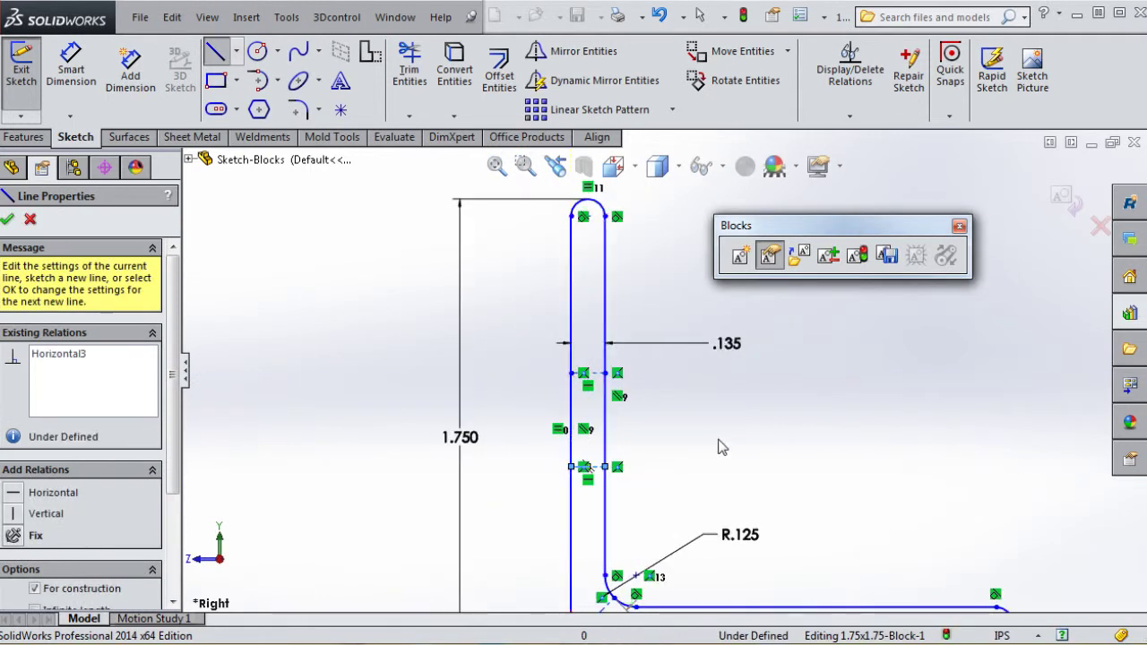
{"action": "key", "text": "Escape"}
{"action": "left_click", "coordinate": [72, 67]}
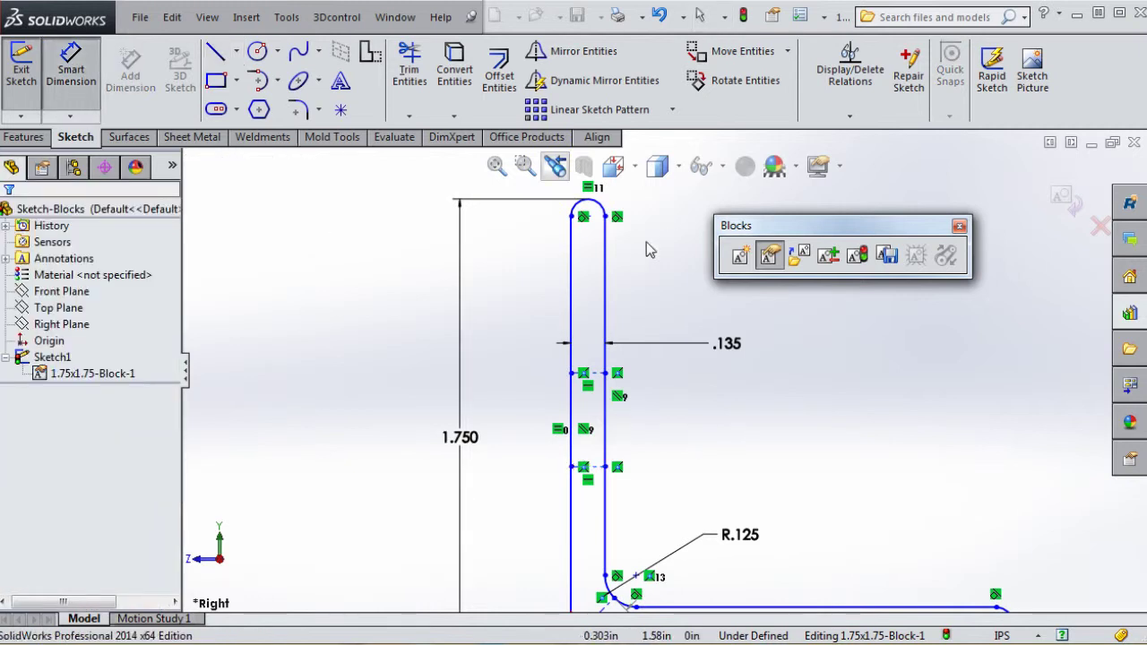
Dimension the top arc to the upper centerline, keeping the .620 value.
{"action": "left_click", "coordinate": [603, 206]}
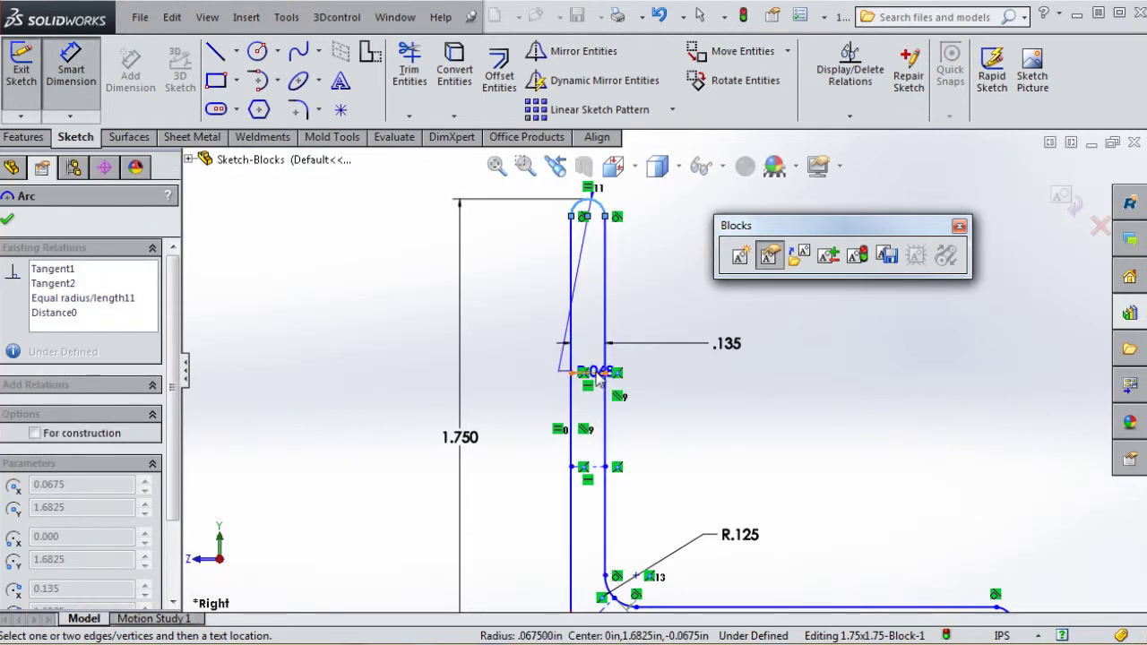
{"action": "left_click", "coordinate": [594, 373]}
{"action": "left_click", "coordinate": [667, 311]}
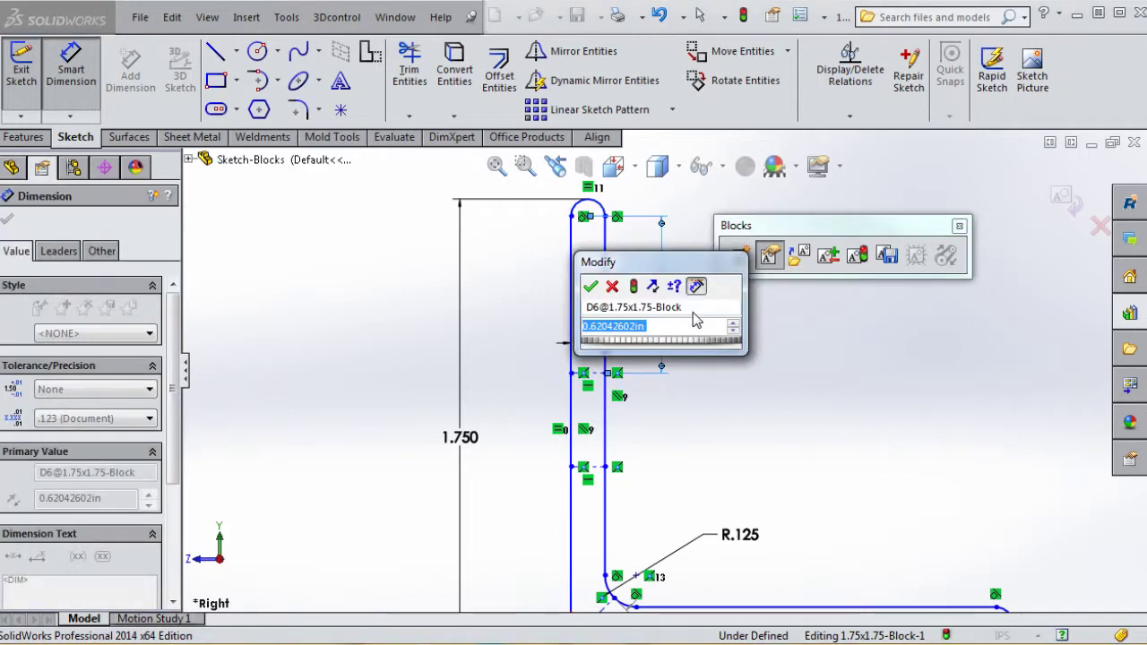
{"action": "left_click", "coordinate": [589, 285]}
{"action": "key", "text": "Escape"}
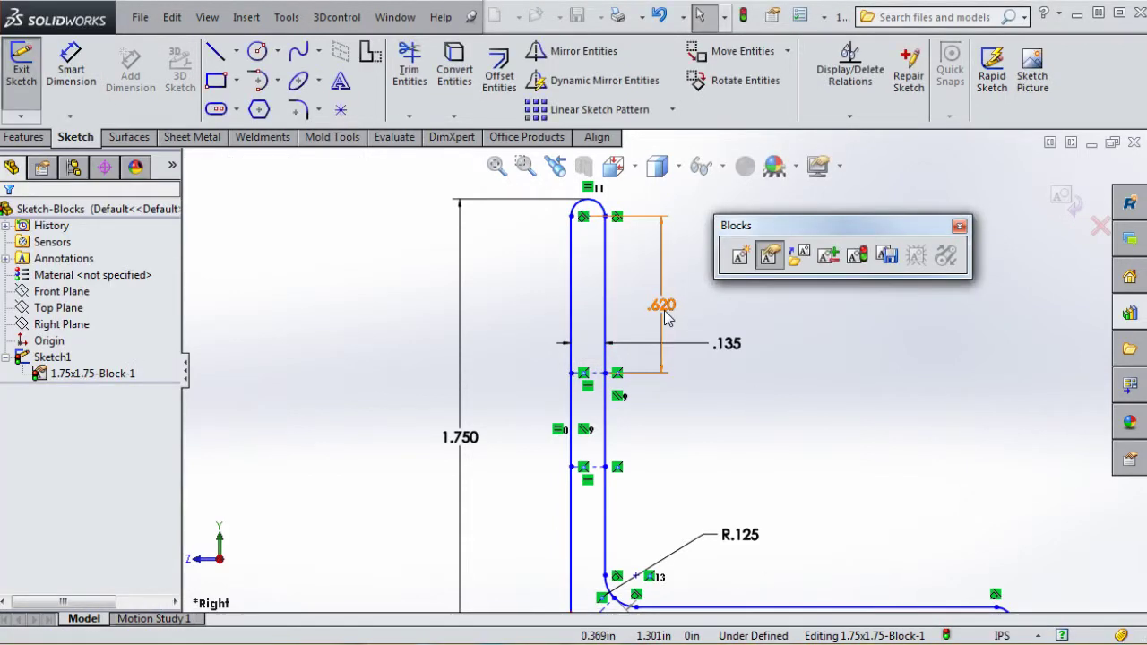
Set the dimension's arc condition to Max so it measures to the arc top (.688).
{"action": "left_click", "coordinate": [659, 309]}
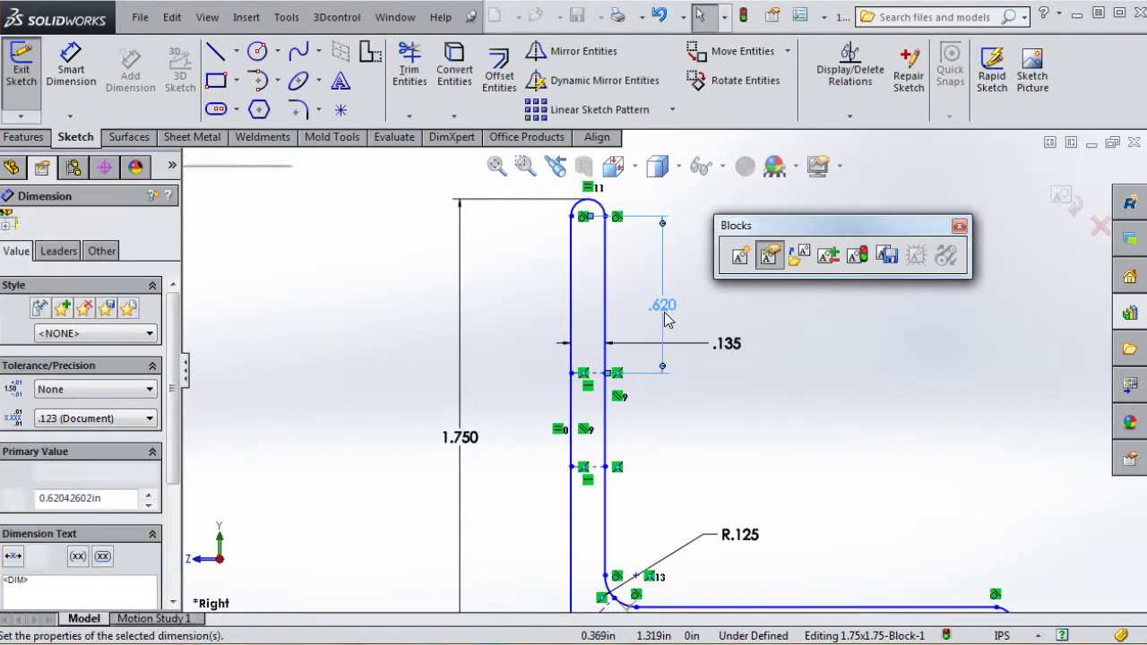
{"action": "left_click", "coordinate": [77, 255]}
{"action": "scroll", "coordinate": [81, 403], "scroll_direction": "down", "scroll_amount": 5}
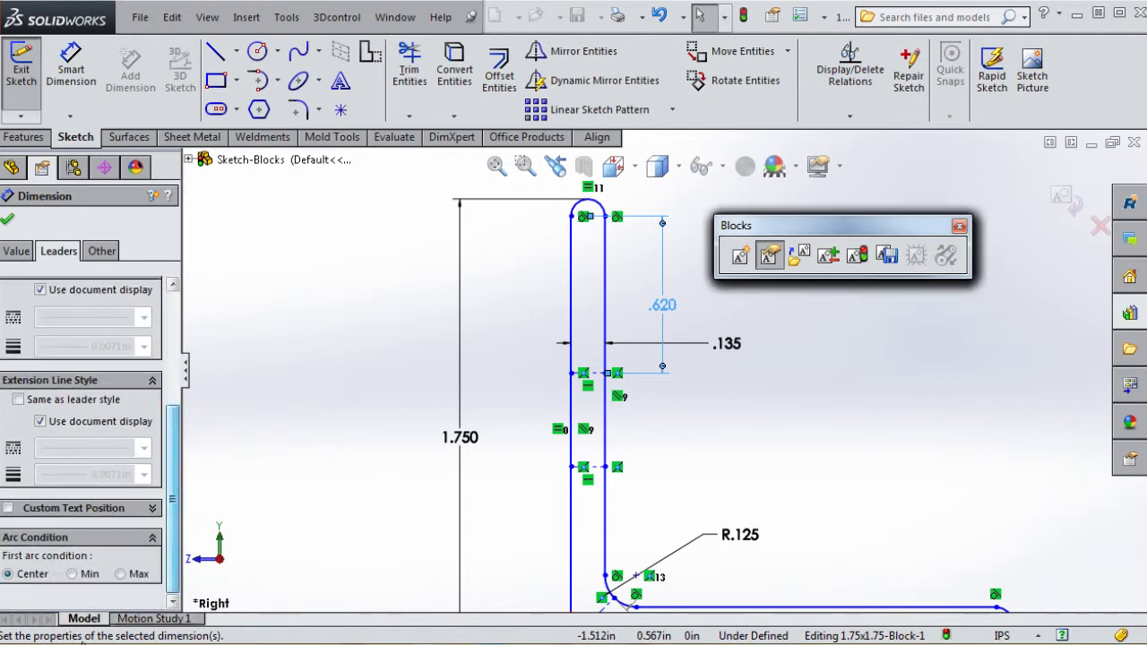
{"action": "left_click", "coordinate": [120, 575]}
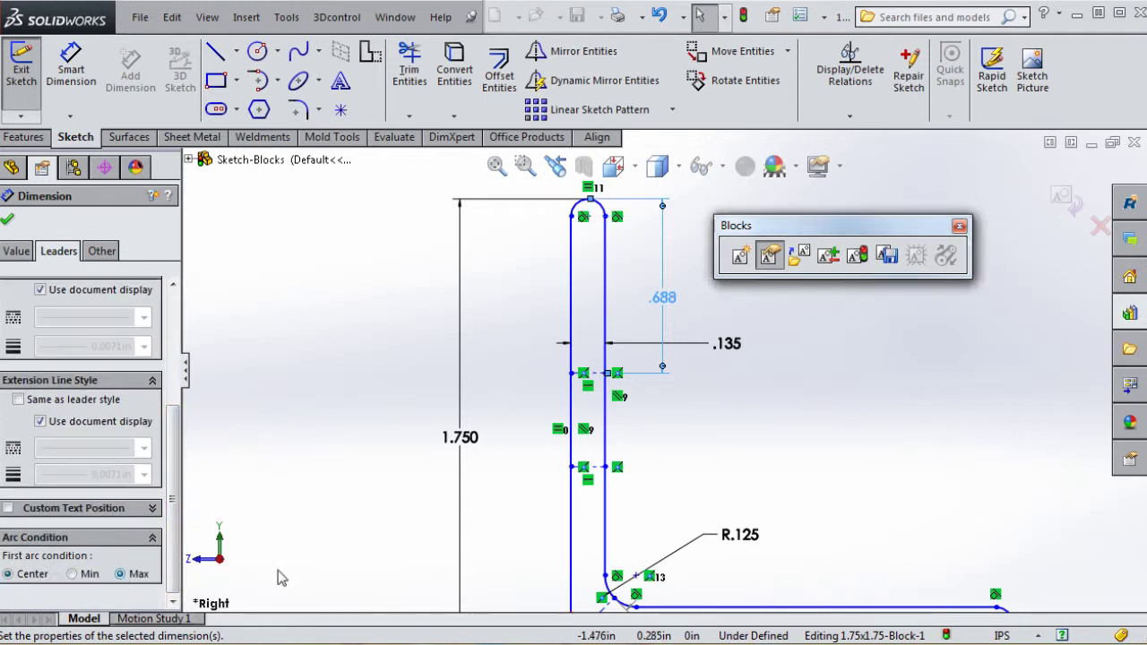
{"action": "left_click", "coordinate": [693, 379]}
{"action": "key", "text": "f"}
{"action": "scroll", "coordinate": [688, 300], "scroll_direction": "down", "scroll_amount": 2}
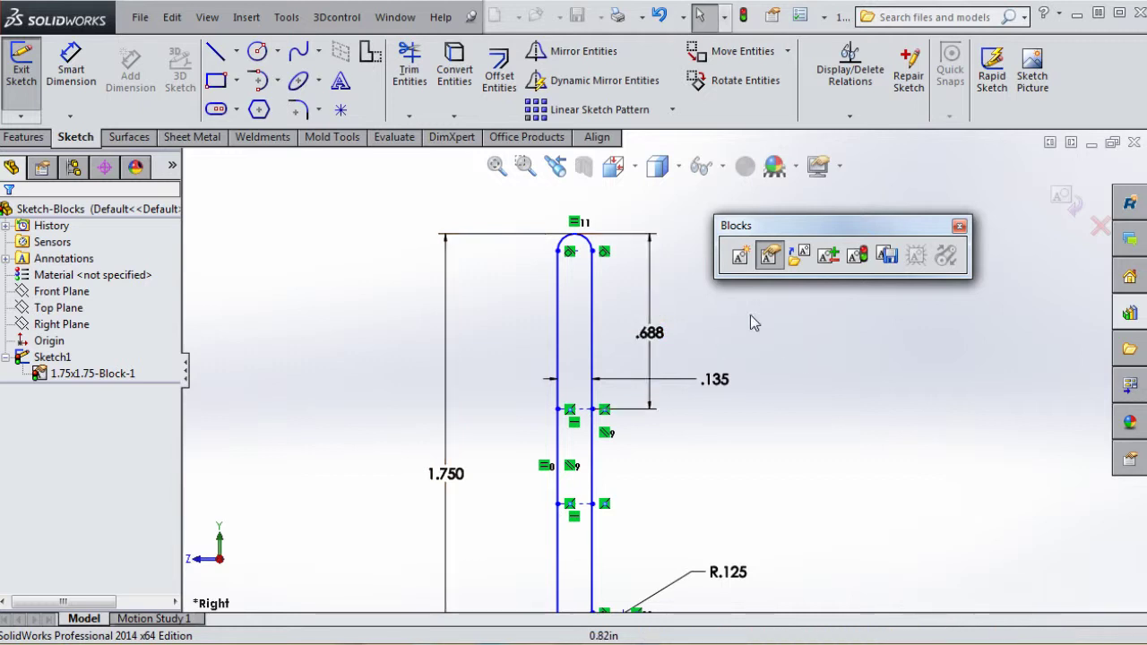
Try entering 113 as the dimension value and dismiss the scaling warning.
{"action": "left_click", "coordinate": [652, 333]}
{"action": "double_click", "coordinate": [652, 335]}
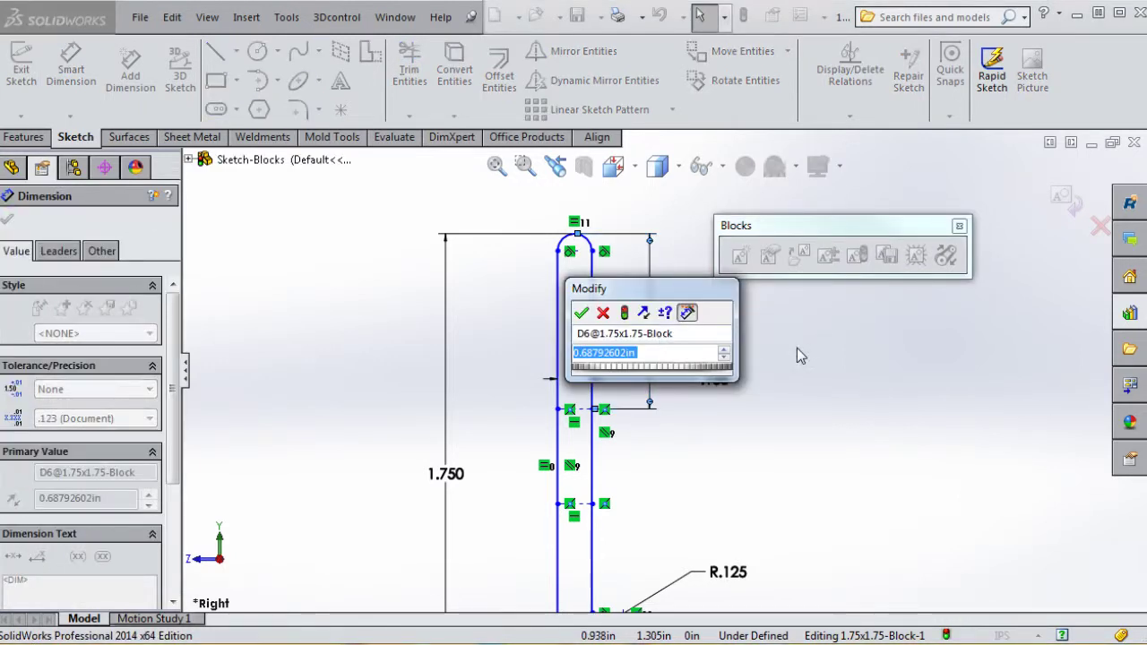
{"action": "type", "text": "11"}
{"action": "type", "text": "3"}
{"action": "key", "text": "Return"}
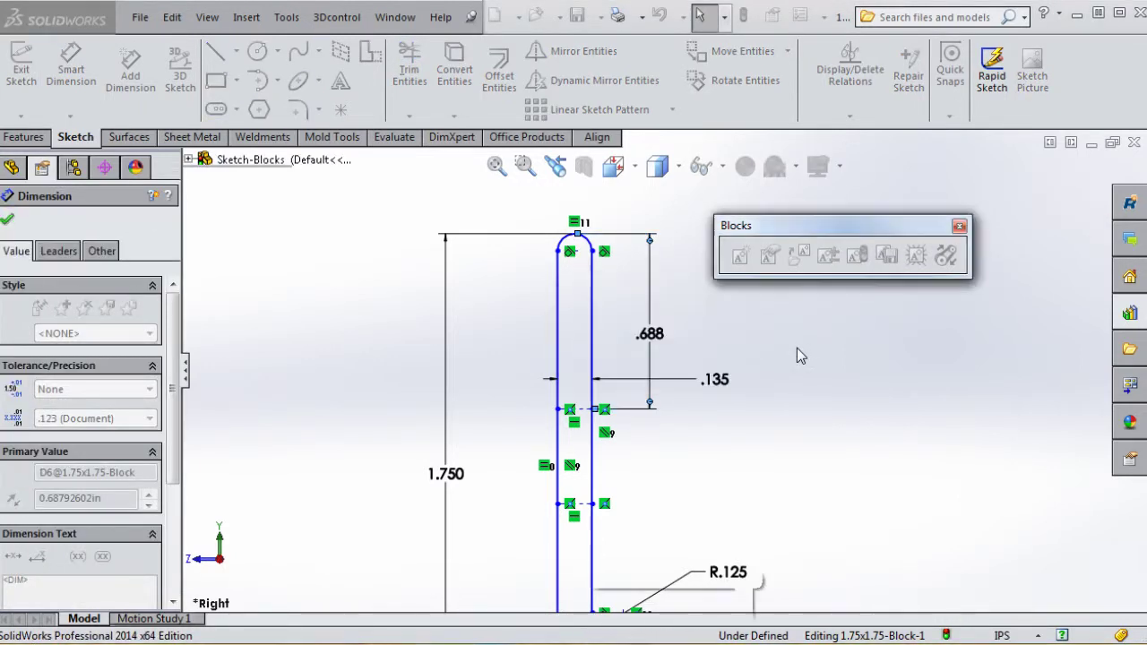
{"action": "left_click", "coordinate": [792, 351]}
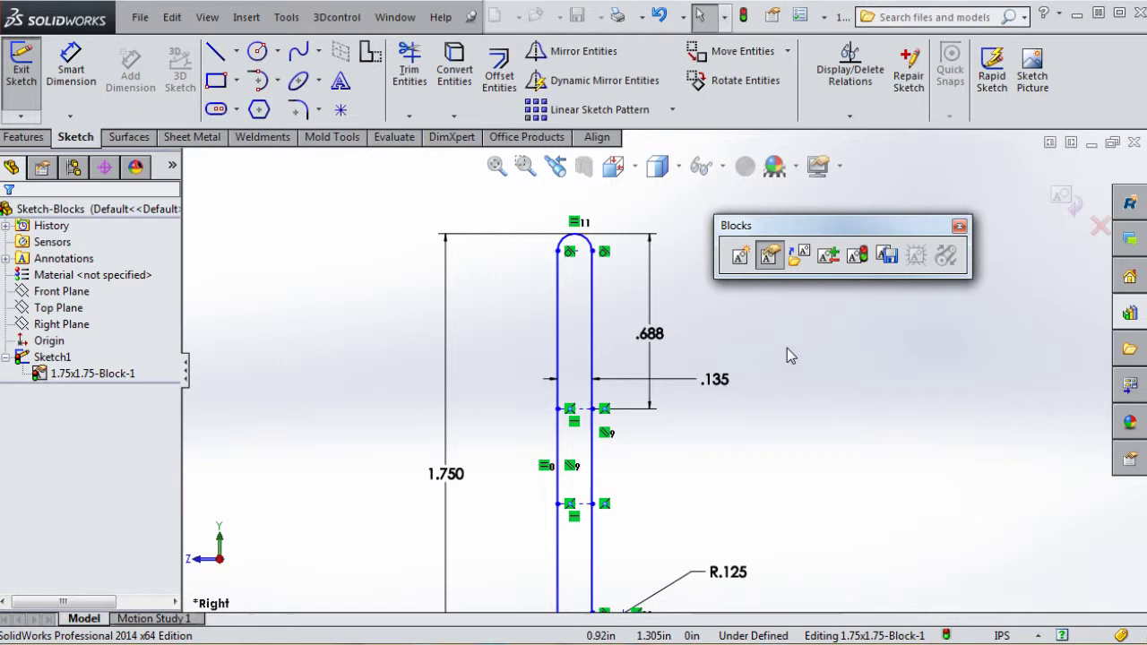
Show the .688 dimension at .1234 precision so it reads .6875.
{"action": "left_click", "coordinate": [651, 332]}
{"action": "left_click", "coordinate": [90, 420]}
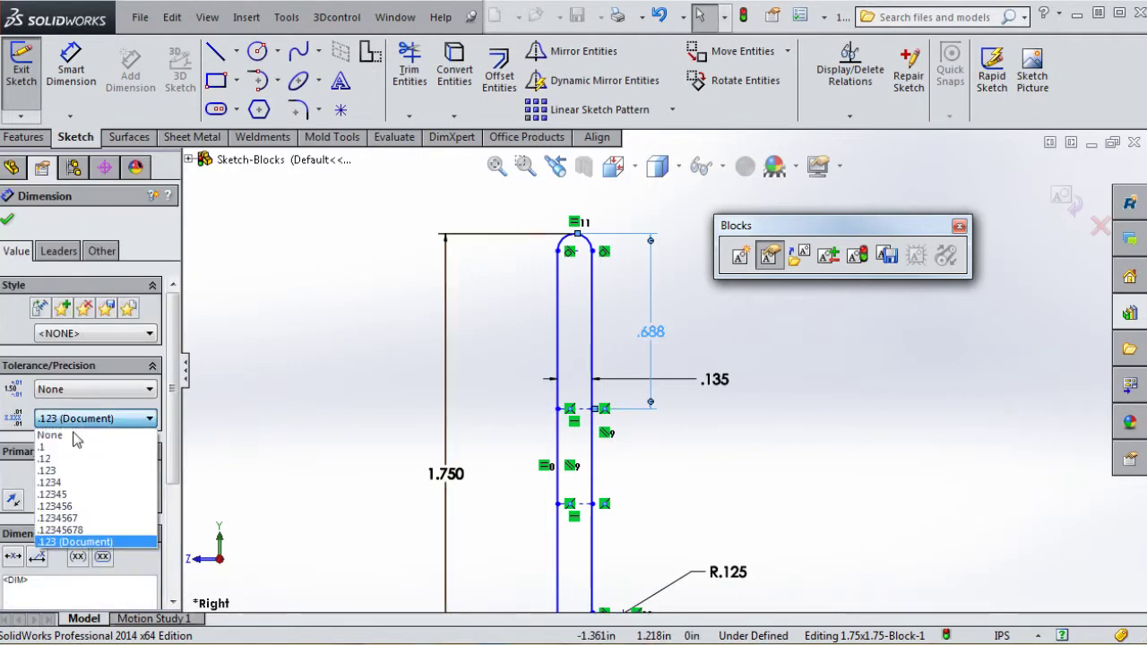
{"action": "left_click", "coordinate": [54, 483]}
{"action": "left_click", "coordinate": [684, 460]}
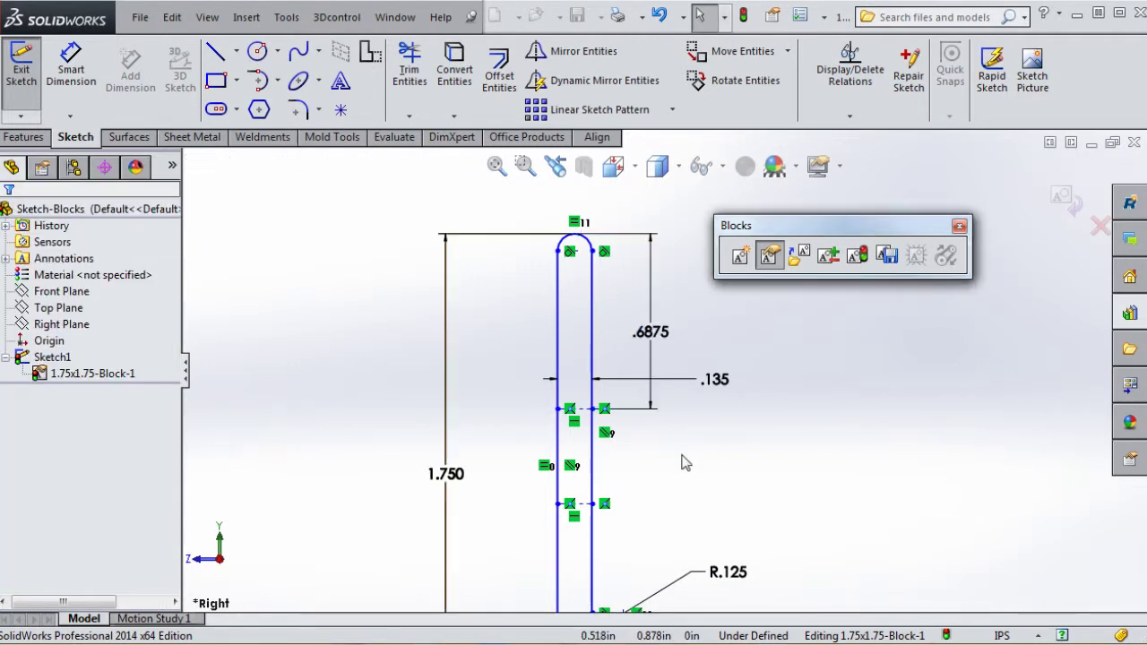
{"action": "left_click", "coordinate": [87, 70]}
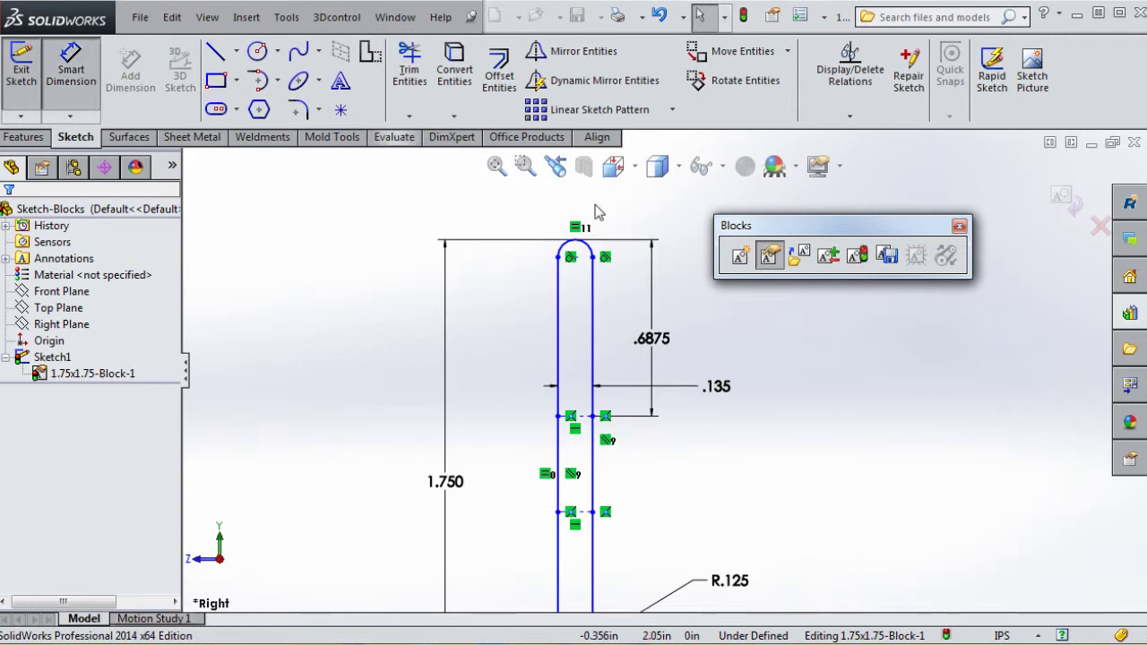
Dimension the lower centerline to the top arc and set the arc condition to Max.
{"action": "left_click", "coordinate": [587, 515]}
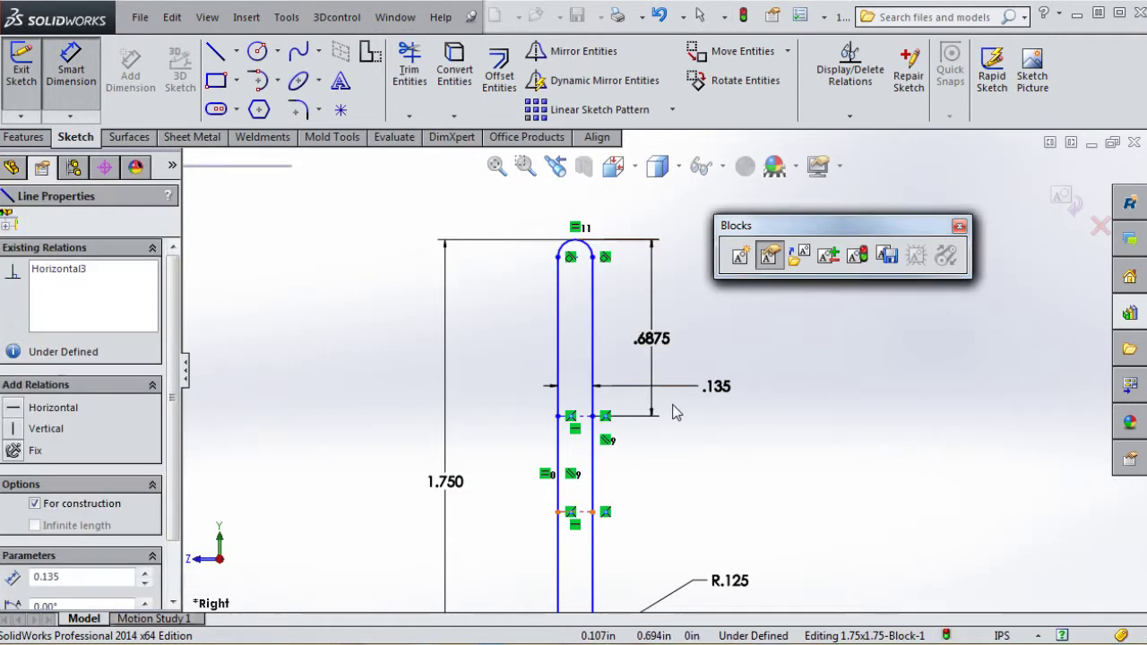
{"action": "left_click", "coordinate": [578, 243]}
{"action": "left_click", "coordinate": [695, 341]}
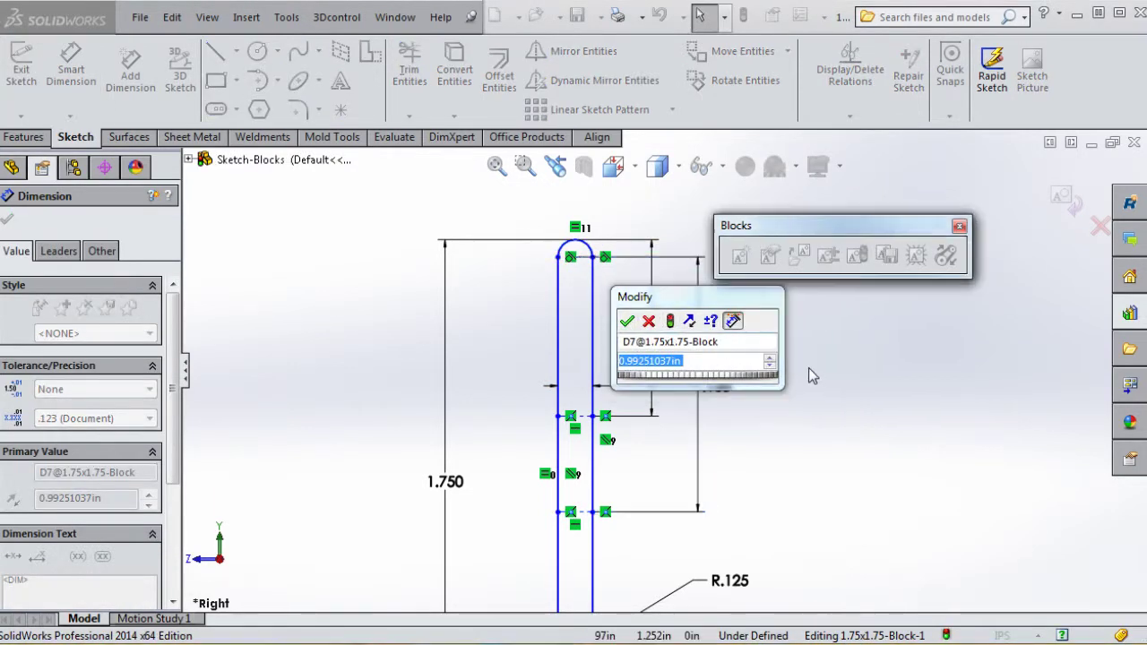
{"action": "key", "text": "Return"}
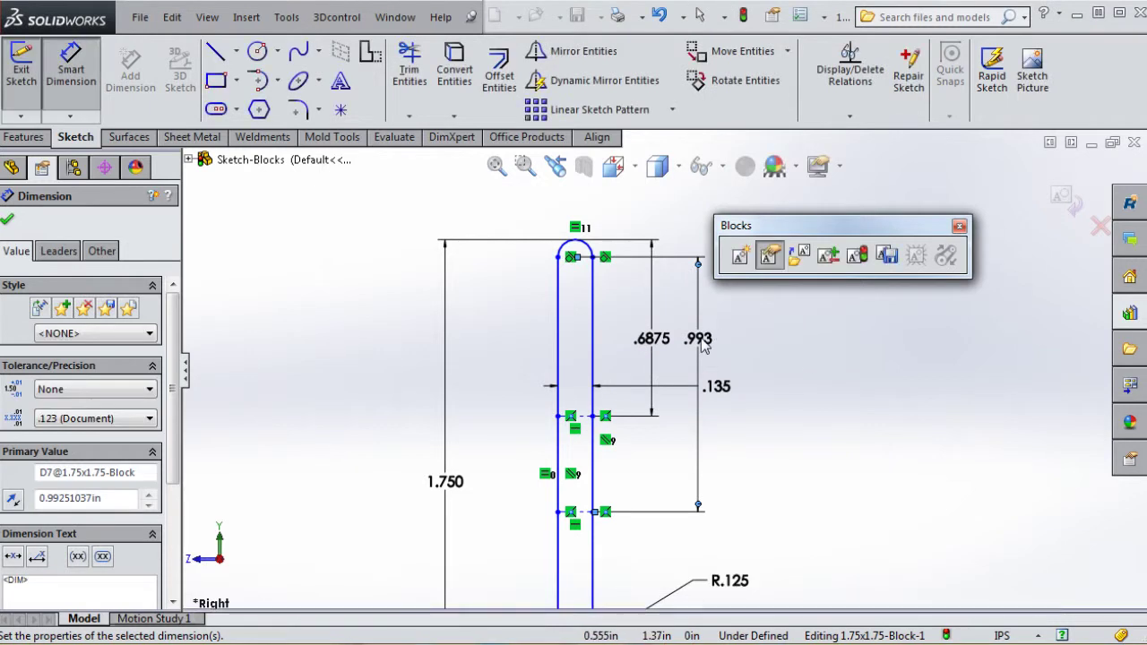
{"action": "left_click", "coordinate": [61, 249]}
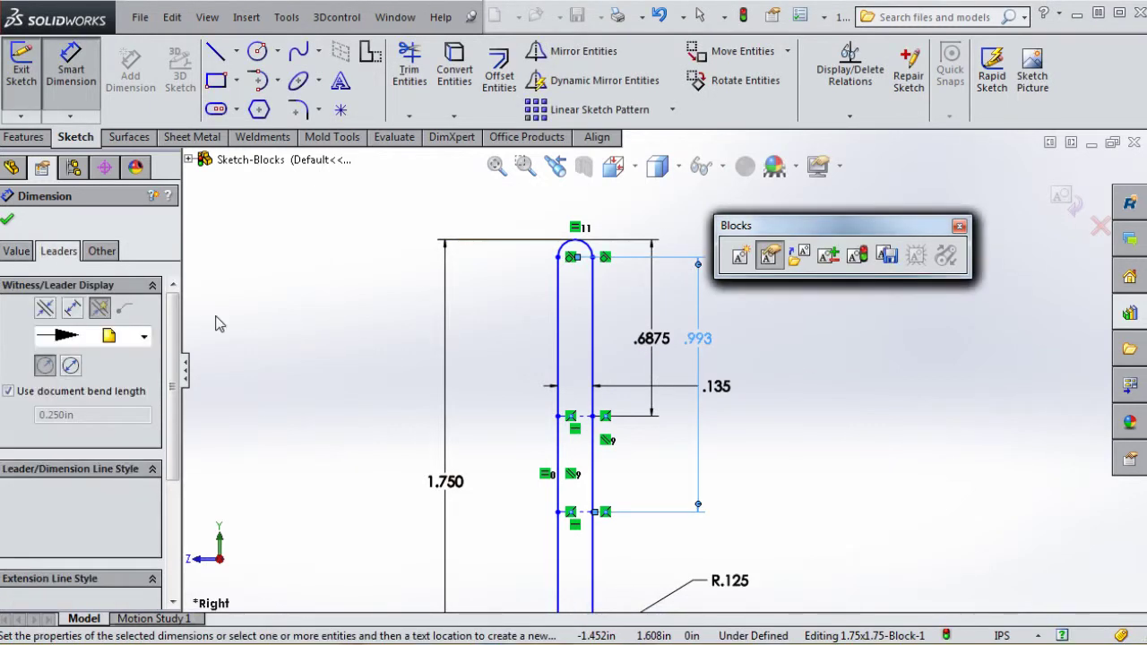
{"action": "scroll", "coordinate": [89, 448], "scroll_direction": "down", "scroll_amount": 5}
{"action": "left_click", "coordinate": [139, 576]}
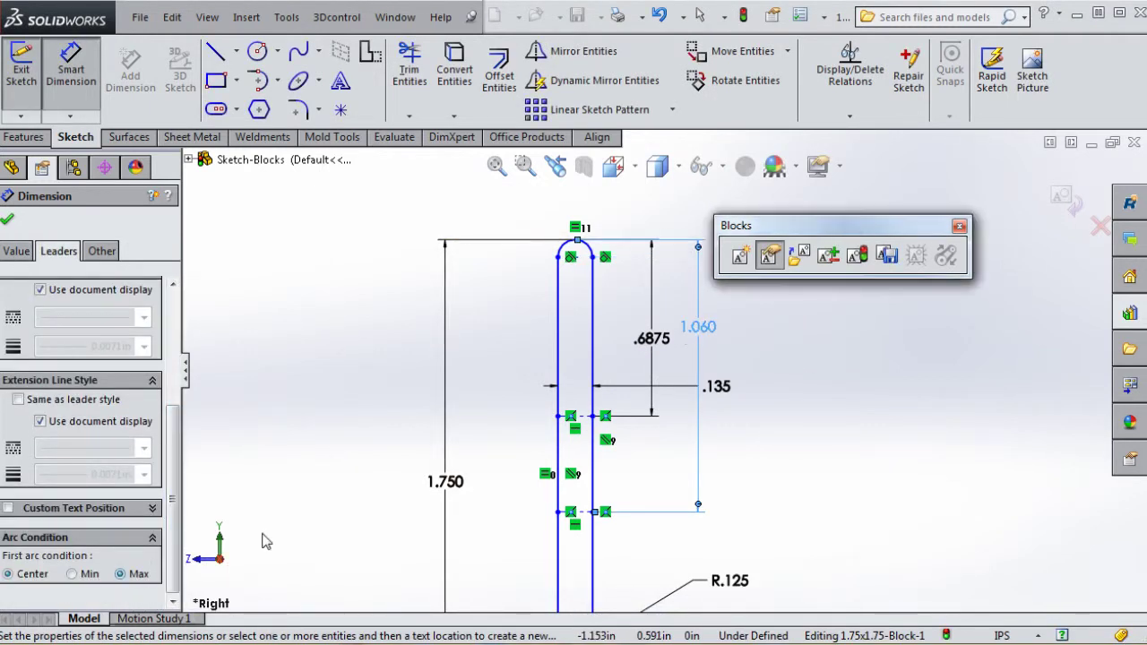
Change the dimension to 13/16 in and display it at .1234 precision as .8125.
{"action": "left_click", "coordinate": [704, 328]}
{"action": "double_click", "coordinate": [706, 329]}
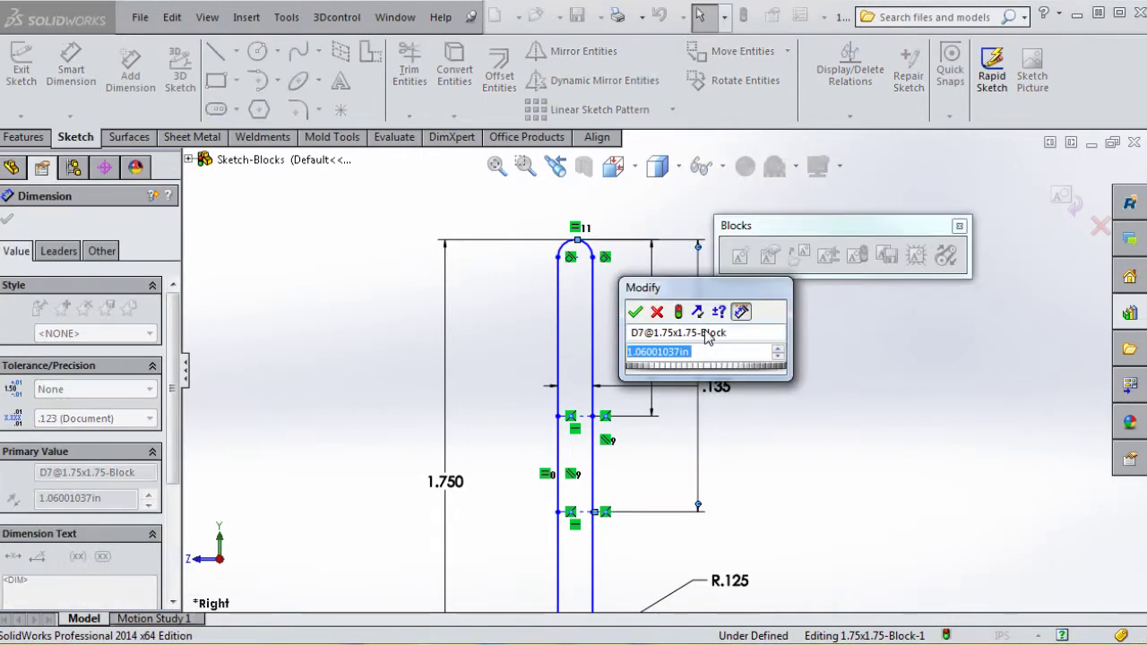
{"action": "type", "text": "13"}
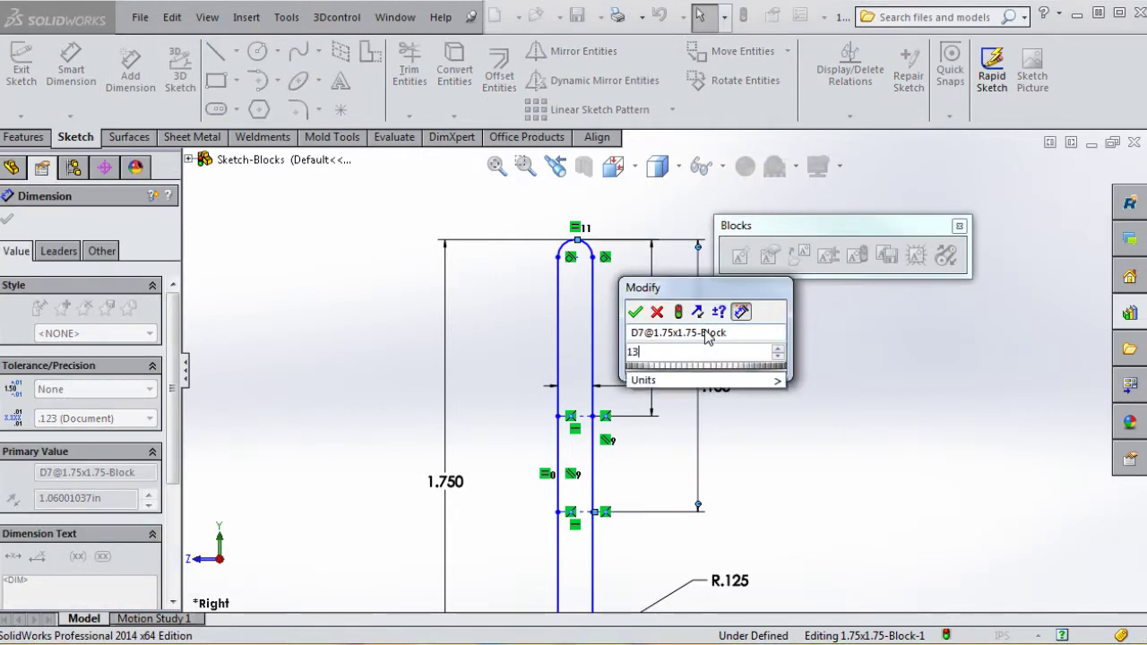
{"action": "type", "text": "/16"}
{"action": "key", "text": "Return"}
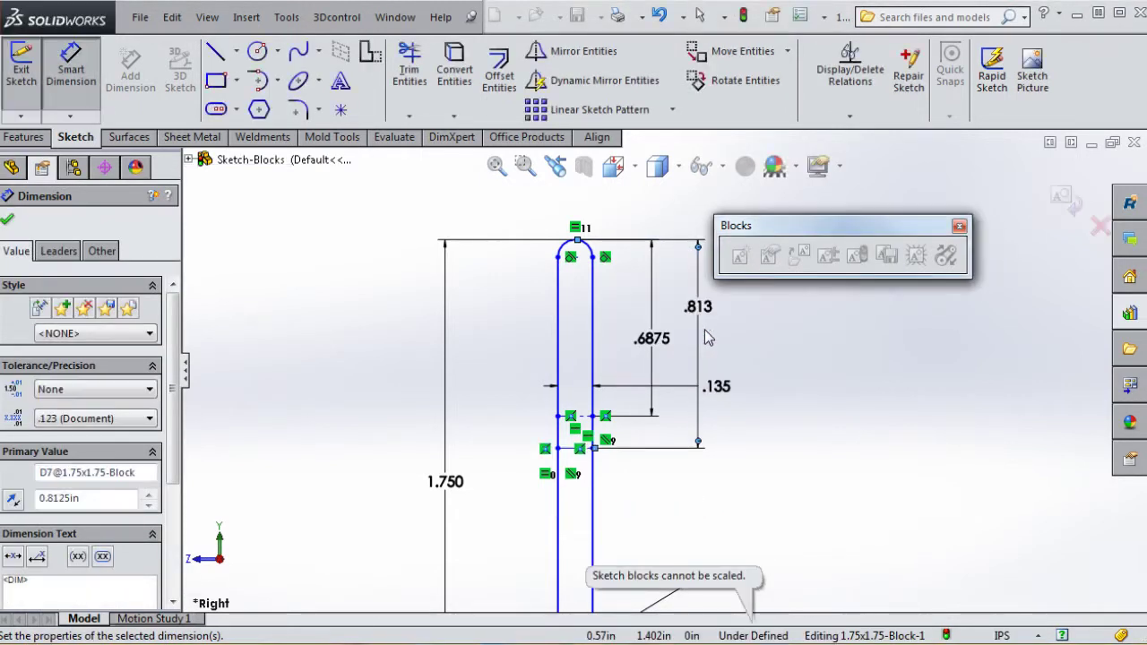
{"action": "left_click", "coordinate": [779, 335]}
{"action": "left_click", "coordinate": [698, 307]}
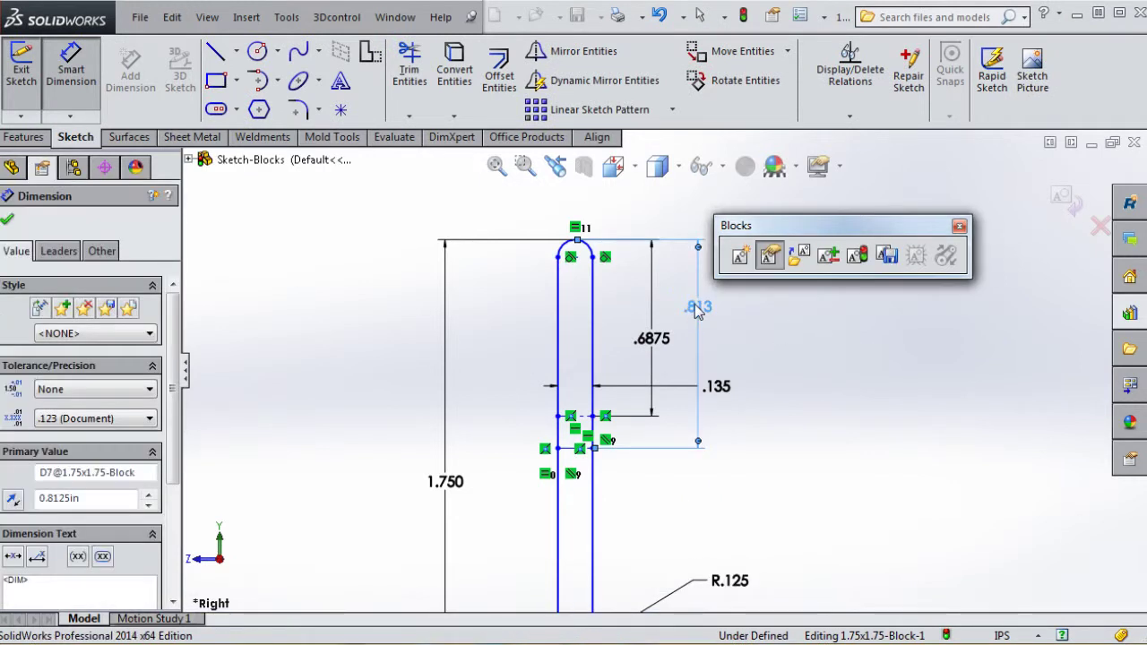
{"action": "left_click", "coordinate": [110, 418]}
{"action": "left_click", "coordinate": [51, 482]}
{"action": "left_click", "coordinate": [836, 434]}
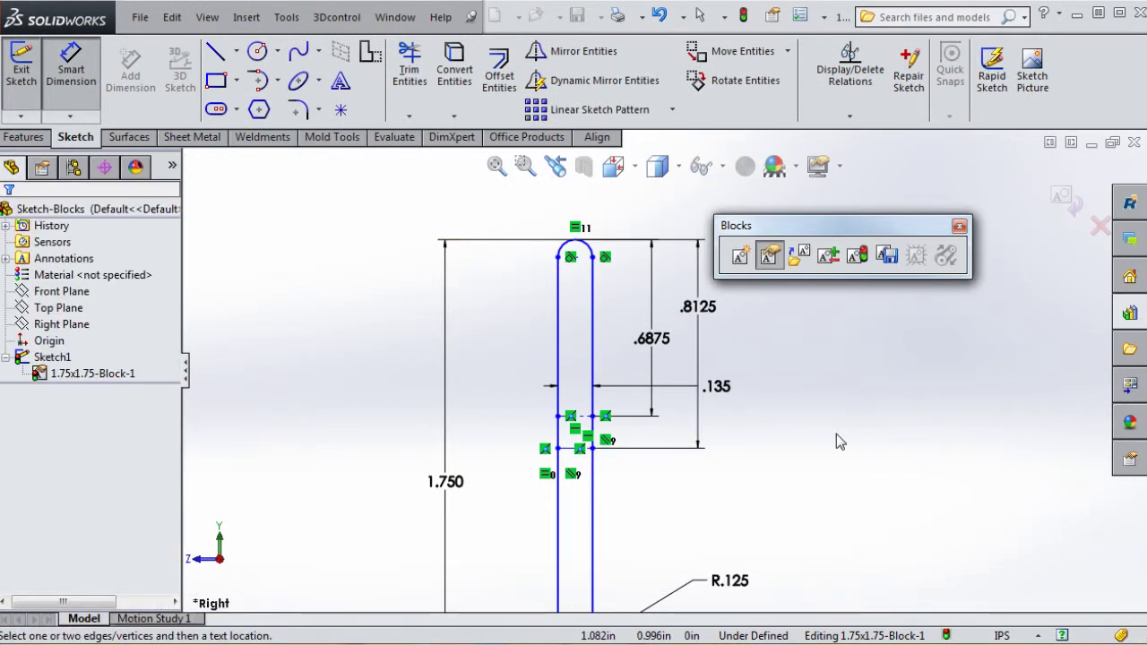
Box-select the two short lines Line6 and Line7 on the vertical leg.
{"action": "key", "text": "f"}
{"action": "scroll", "coordinate": [682, 483], "scroll_direction": "down", "scroll_amount": 2}
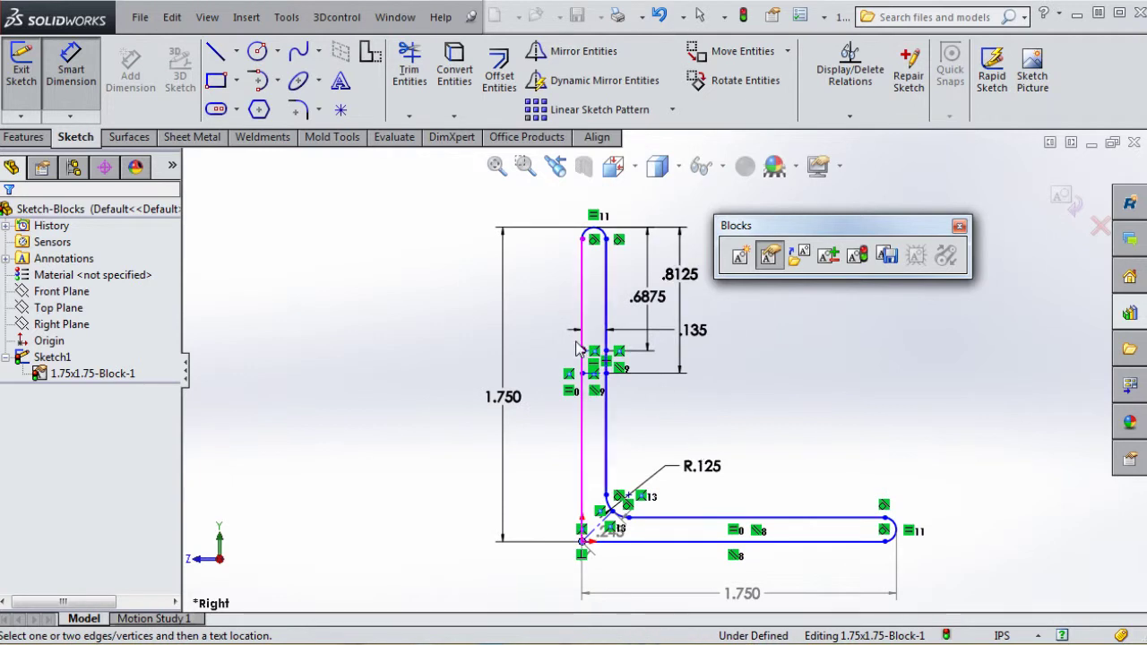
{"action": "key", "text": "Escape"}
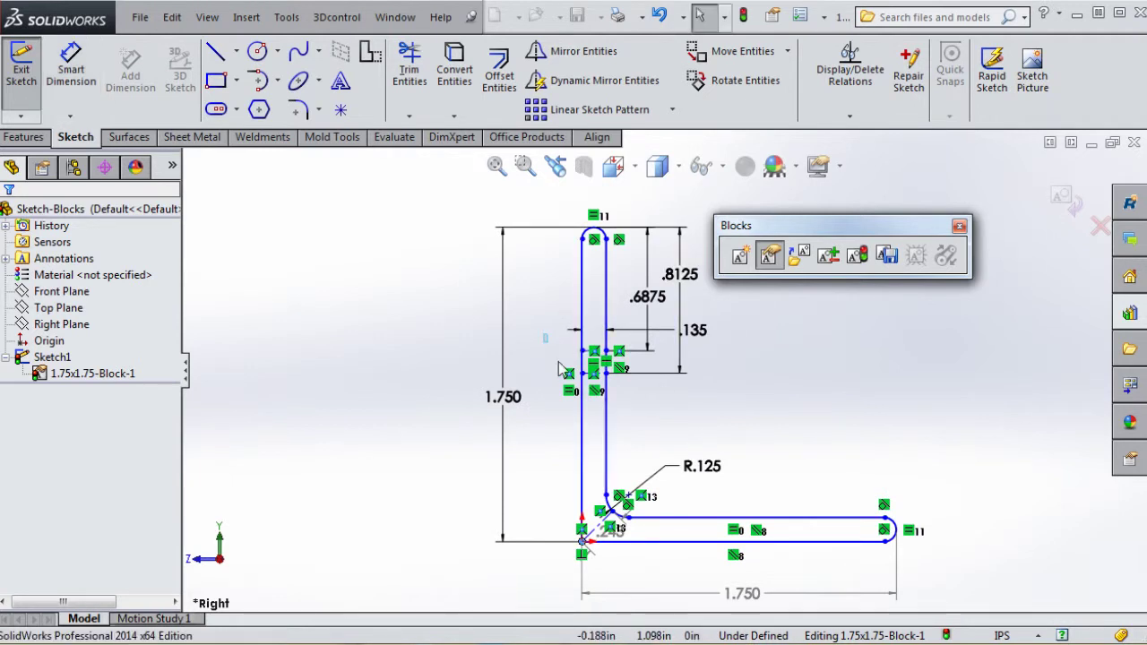
{"action": "left_click_drag", "start_coordinate": [543, 334], "coordinate": [641, 404]}
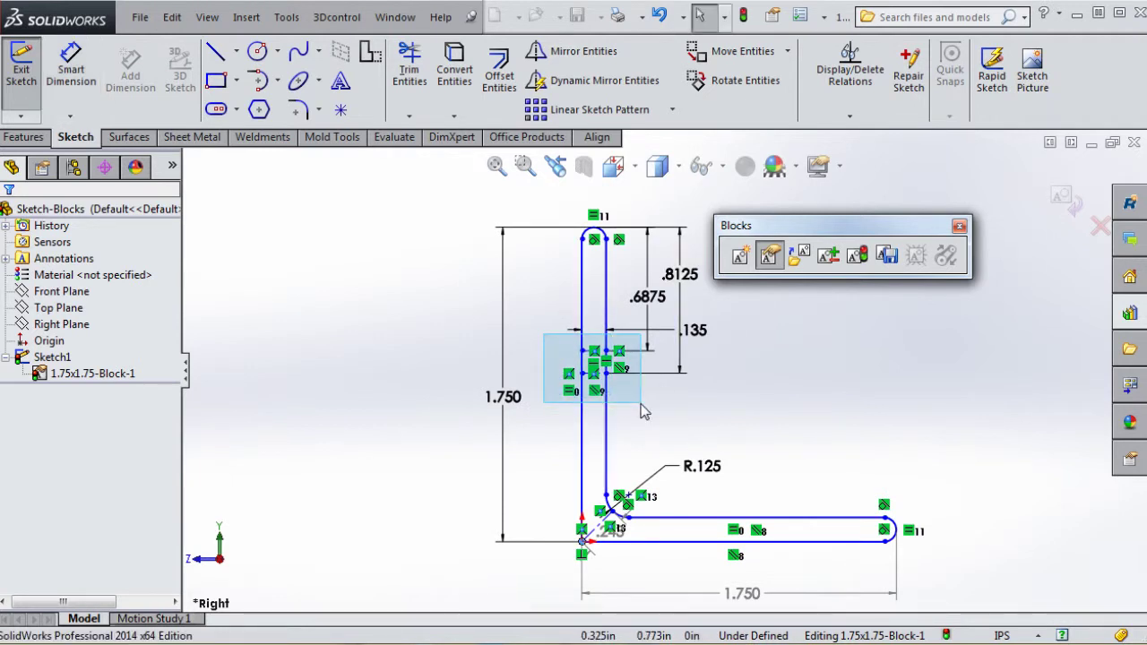
{"action": "left_click_drag", "start_coordinate": [643, 411], "coordinate": [643, 409]}
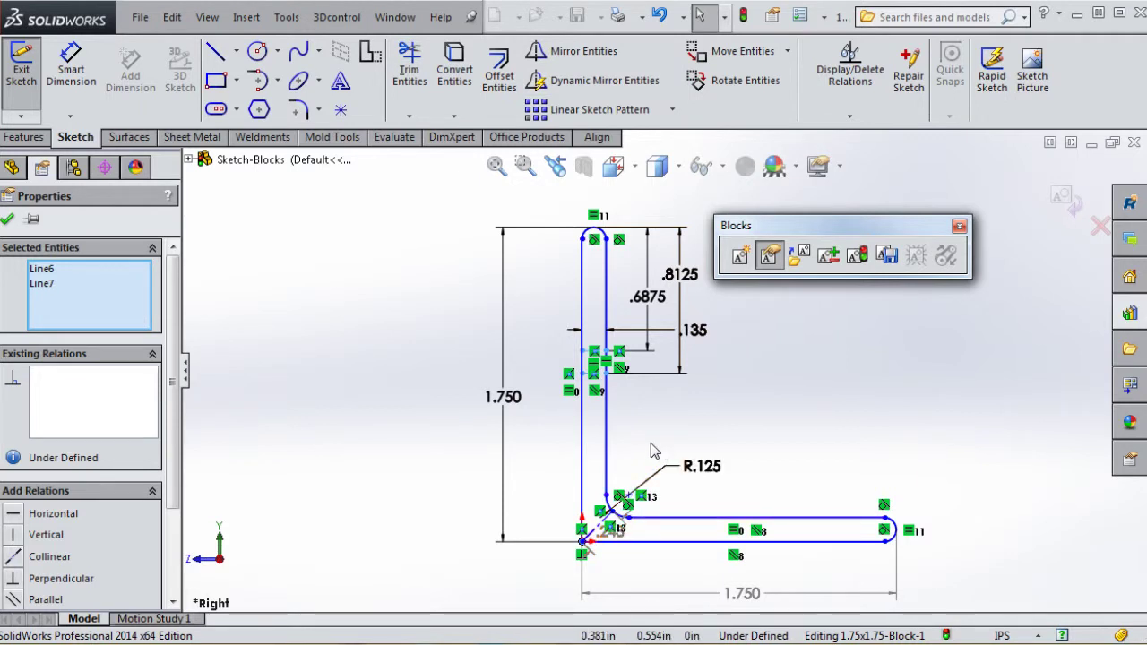
Mirror Line6 and Line7 about the diagonal construction line Line5.
{"action": "left_click", "coordinate": [583, 55]}
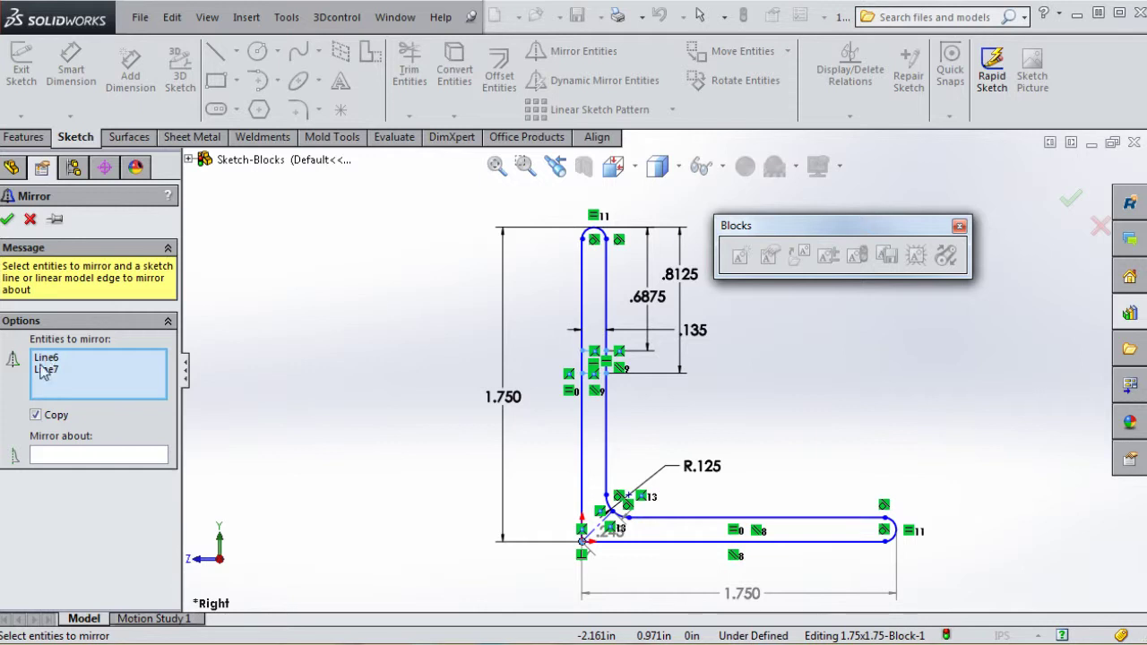
{"action": "left_click", "coordinate": [113, 459]}
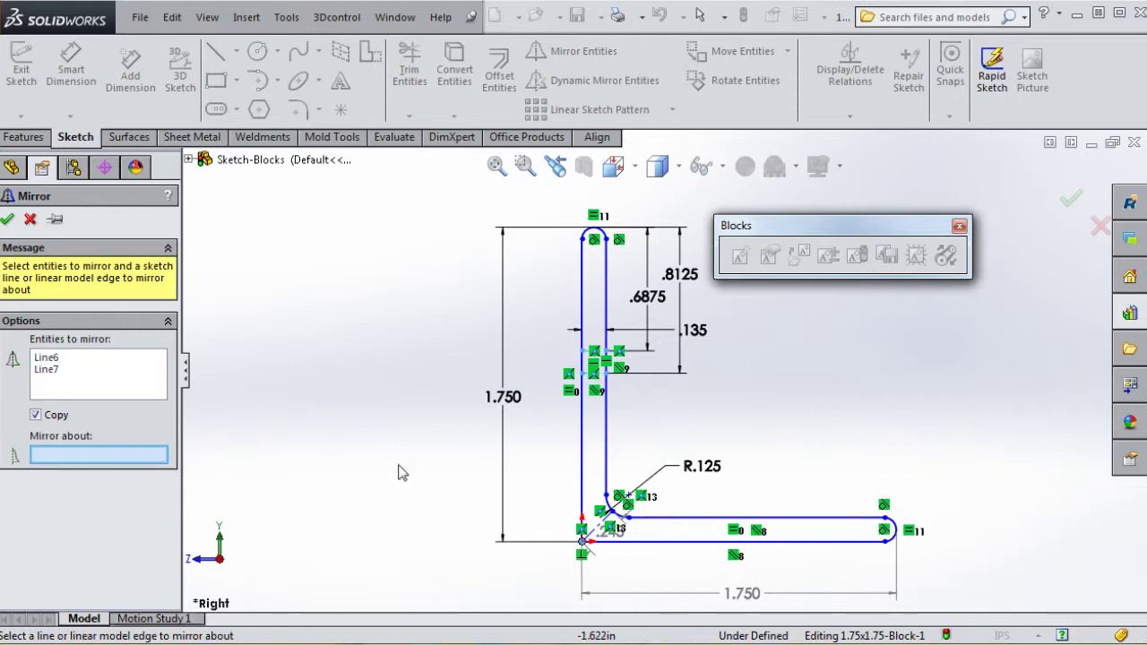
{"action": "scroll", "coordinate": [613, 543], "scroll_direction": "down", "scroll_amount": 5}
{"action": "left_click", "coordinate": [550, 425]}
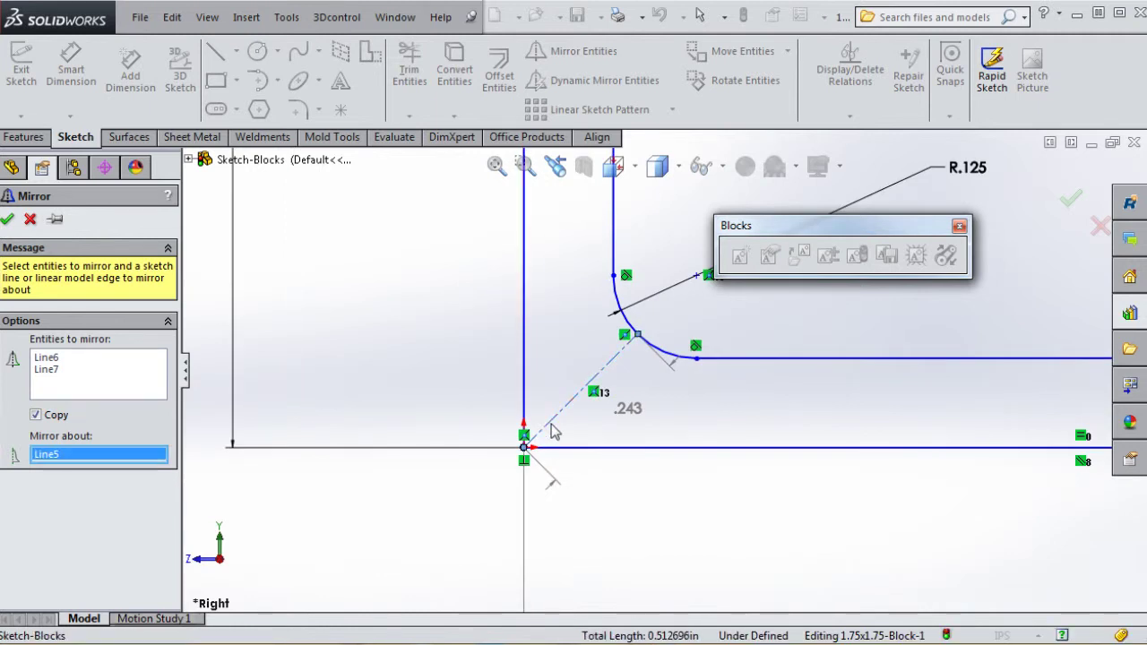
{"action": "scroll", "coordinate": [980, 424], "scroll_direction": "up", "scroll_amount": 3}
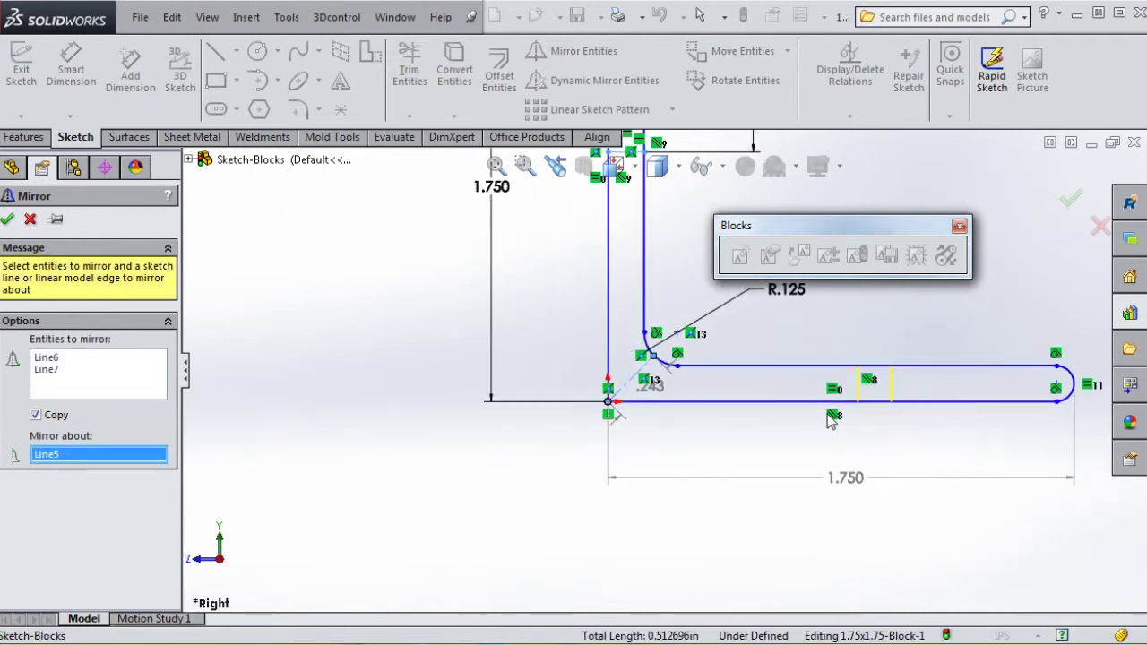
{"action": "left_click", "coordinate": [8, 220]}
Move the block's insertion point to the corner of the L.
{"action": "scroll", "coordinate": [605, 408], "scroll_direction": "up", "scroll_amount": 5}
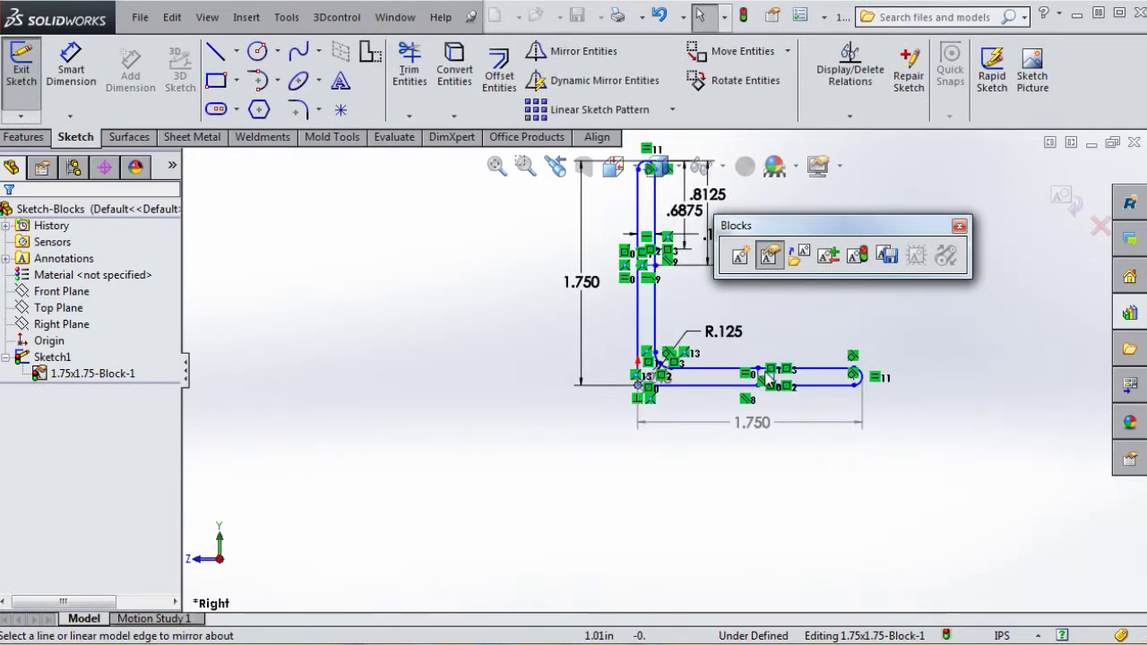
{"action": "scroll", "coordinate": [589, 421], "scroll_direction": "down", "scroll_amount": 4}
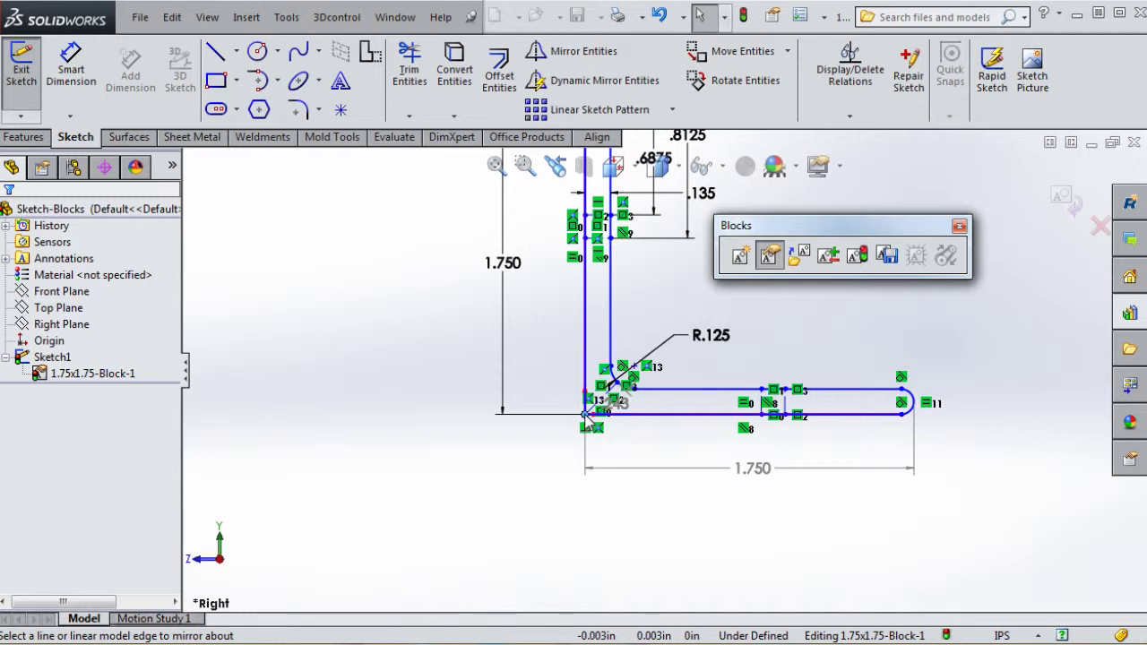
{"action": "mouse_move", "coordinate": [584, 414]}
{"action": "left_mouse_down"}
{"action": "mouse_move", "coordinate": [606, 338]}
{"action": "mouse_move", "coordinate": [659, 408]}
{"action": "mouse_move", "coordinate": [665, 560]}
{"action": "mouse_move", "coordinate": [650, 405]}
{"action": "mouse_move", "coordinate": [632, 356]}
{"action": "left_mouse_up"}
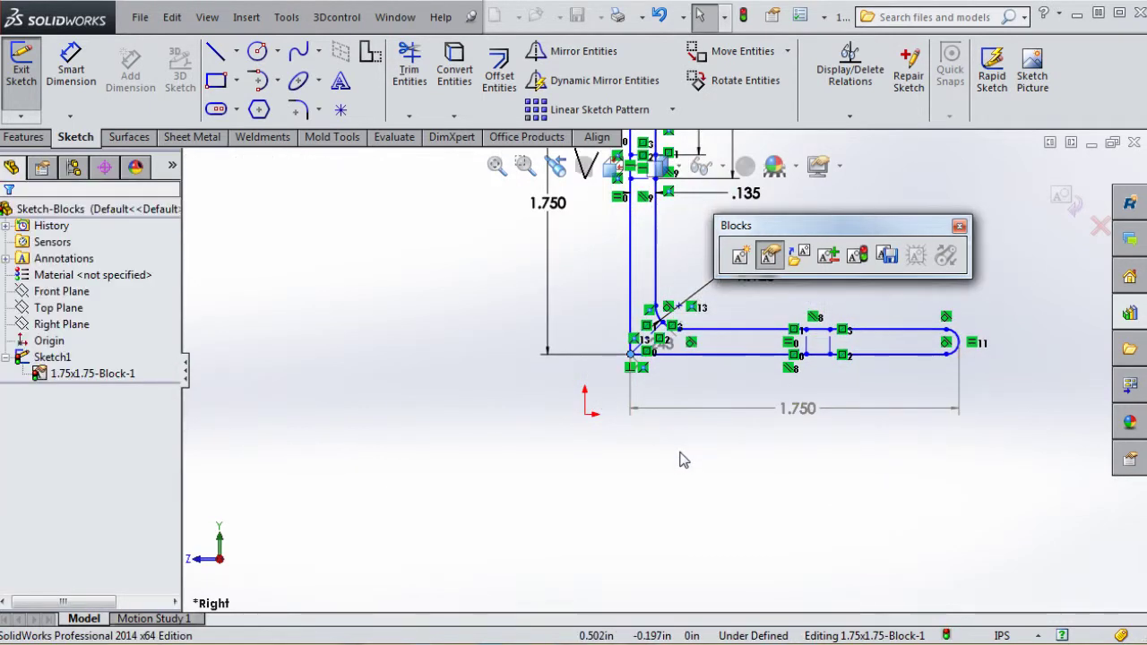
{"action": "left_click", "coordinate": [667, 531]}
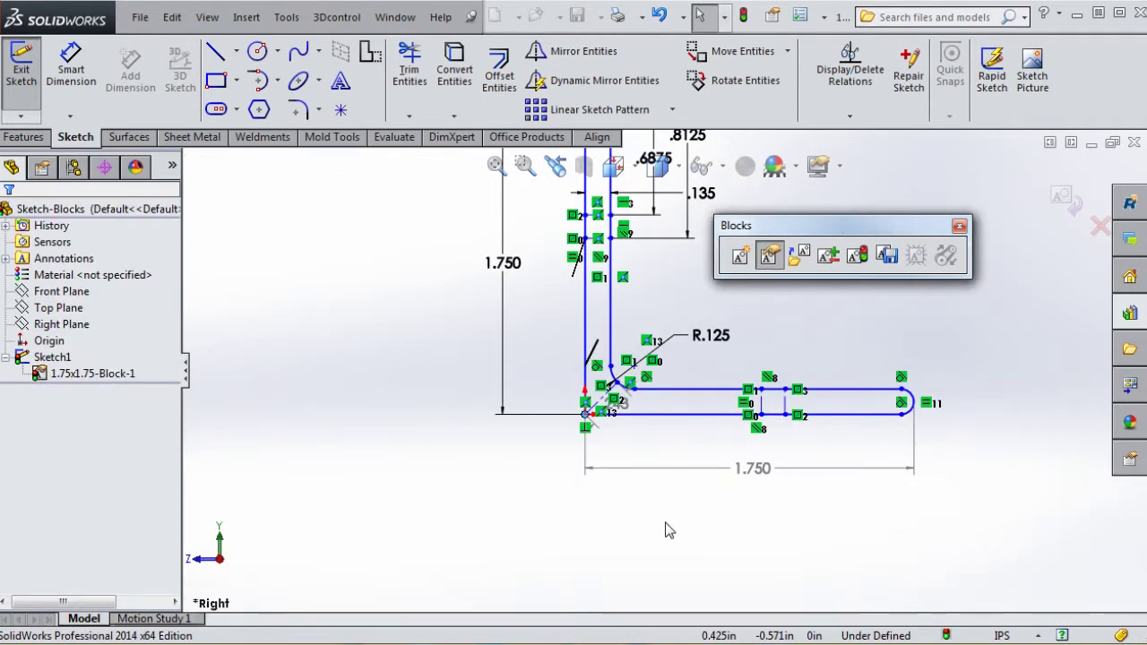
Exit the 1.75x1.75-Block edit and reopen Sketch1 with Edit Sketch.
{"action": "left_click", "coordinate": [743, 16]}
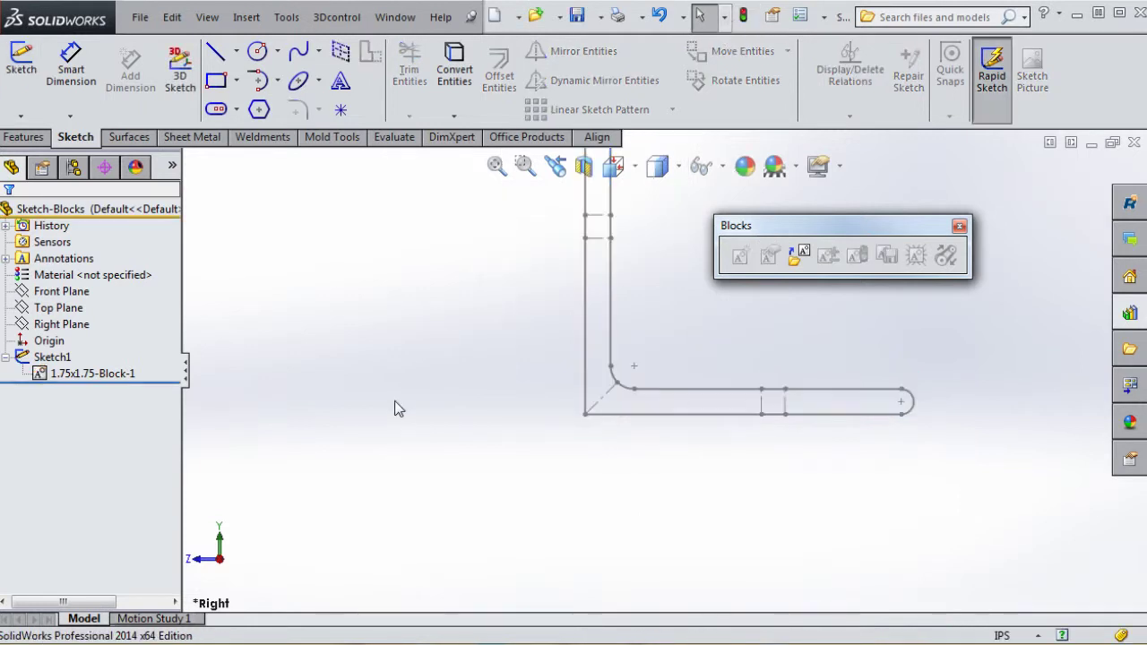
{"action": "left_click", "coordinate": [24, 360]}
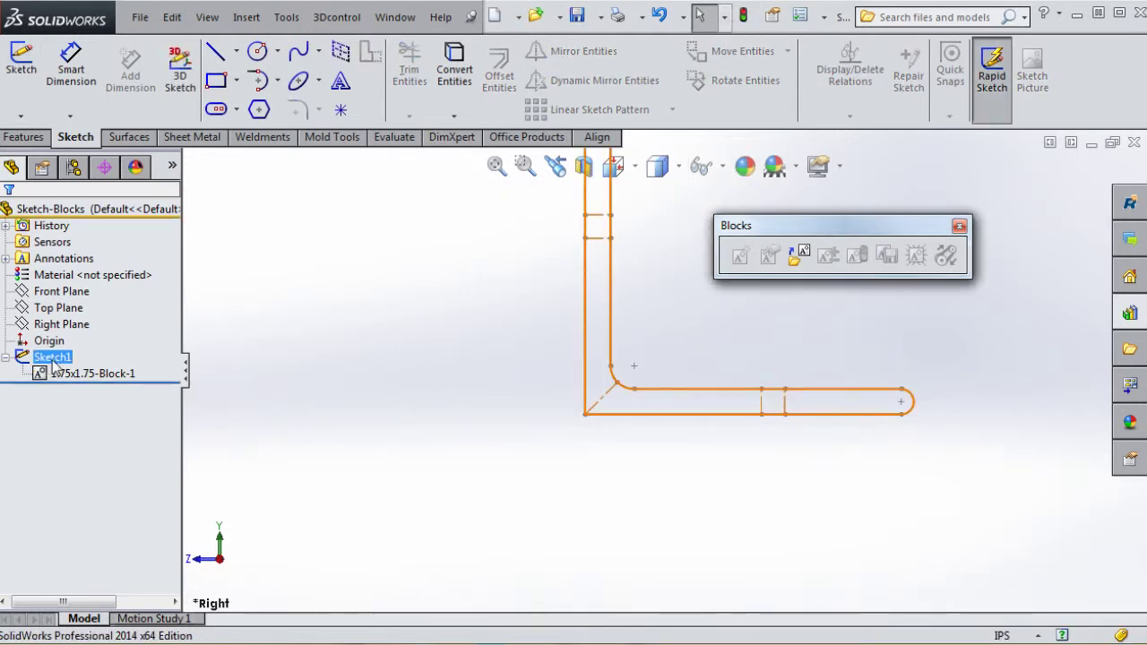
{"action": "right_click", "coordinate": [53, 360]}
{"action": "left_click", "coordinate": [68, 329]}
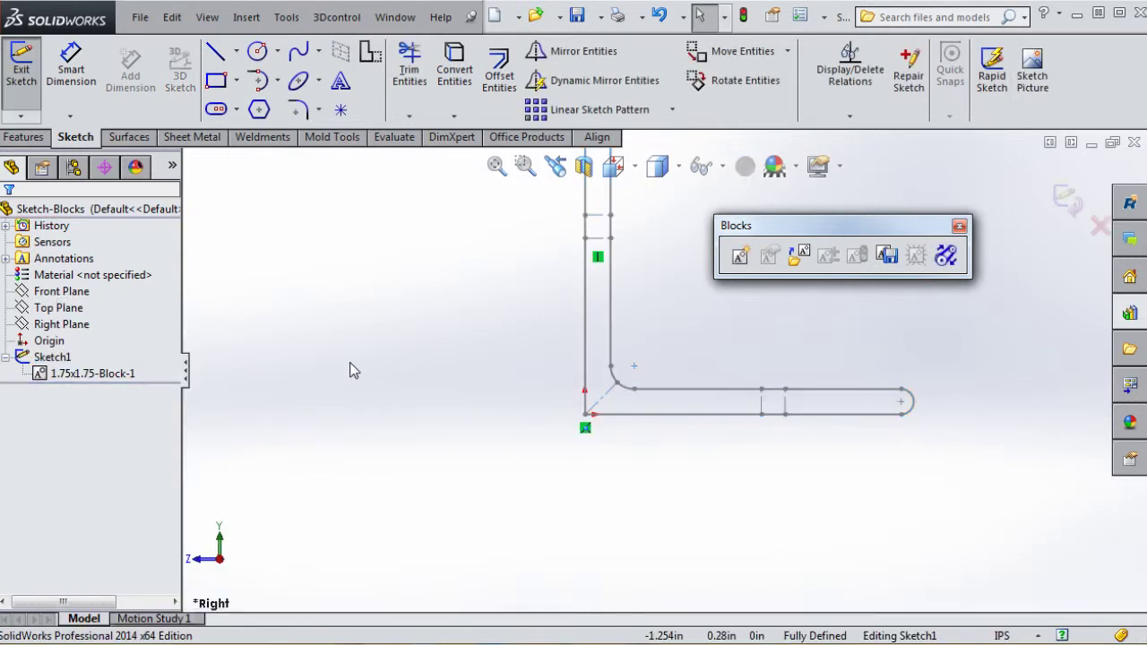
{"action": "scroll", "coordinate": [644, 423], "scroll_direction": "up", "scroll_amount": 1}
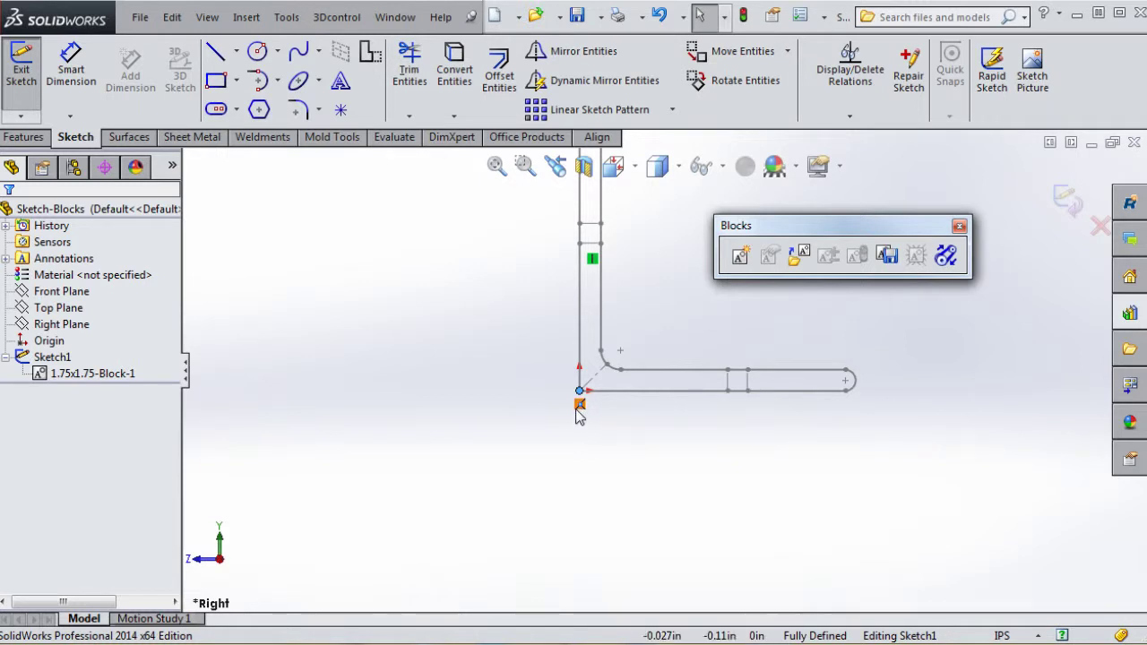
Check the block in Sketch1 by selecting its left vertical line and the block.
{"action": "left_click", "coordinate": [592, 261]}
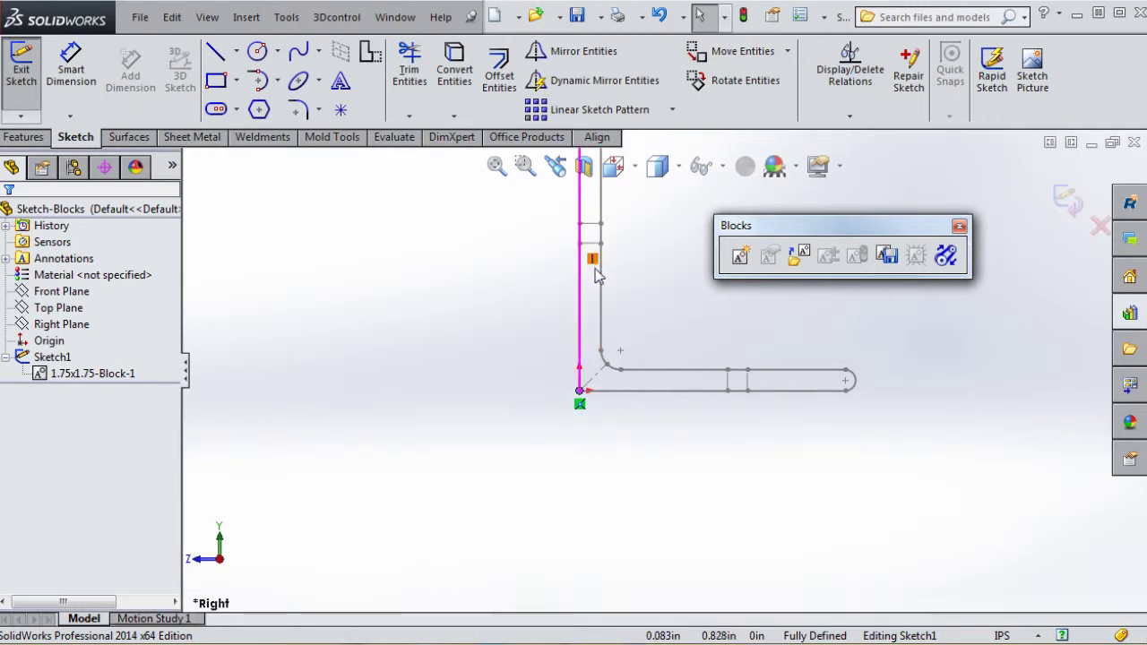
{"action": "left_click", "coordinate": [848, 398]}
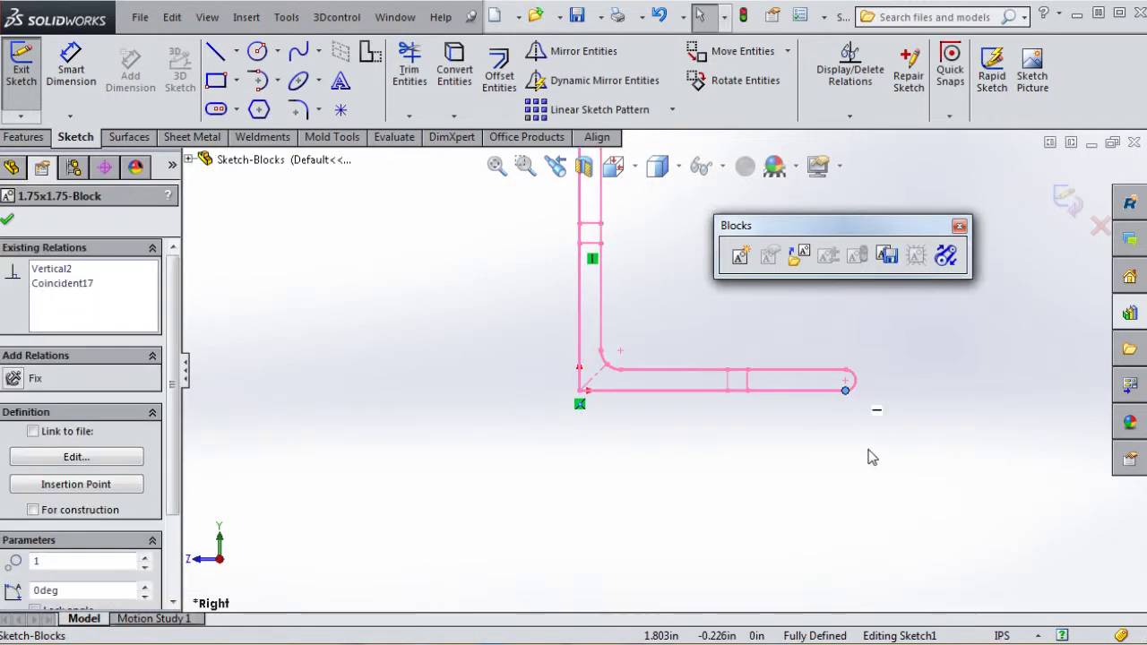
{"action": "left_click", "coordinate": [833, 428]}
{"action": "scroll", "coordinate": [695, 326], "scroll_direction": "up", "scroll_amount": 3}
{"action": "scroll", "coordinate": [641, 236], "scroll_direction": "down", "scroll_amount": 2}
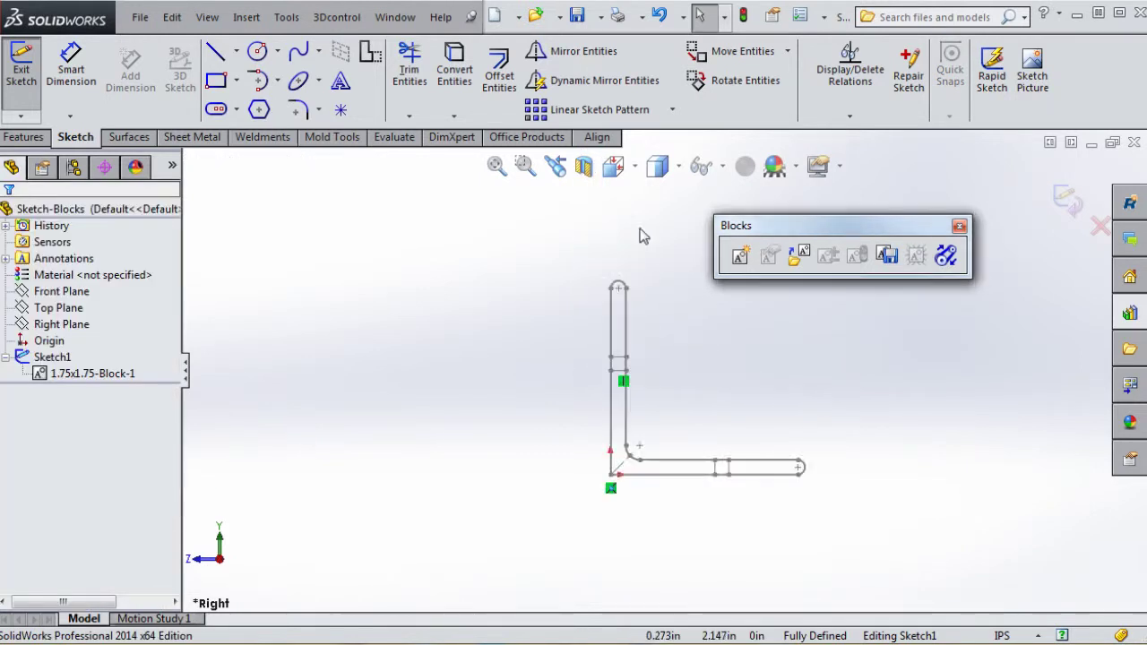
{"action": "left_click", "coordinate": [648, 298]}
{"action": "left_click", "coordinate": [710, 385]}
{"action": "scroll", "coordinate": [701, 489], "scroll_direction": "up", "scroll_amount": 1}
{"action": "scroll", "coordinate": [674, 402], "scroll_direction": "down", "scroll_amount": 2}
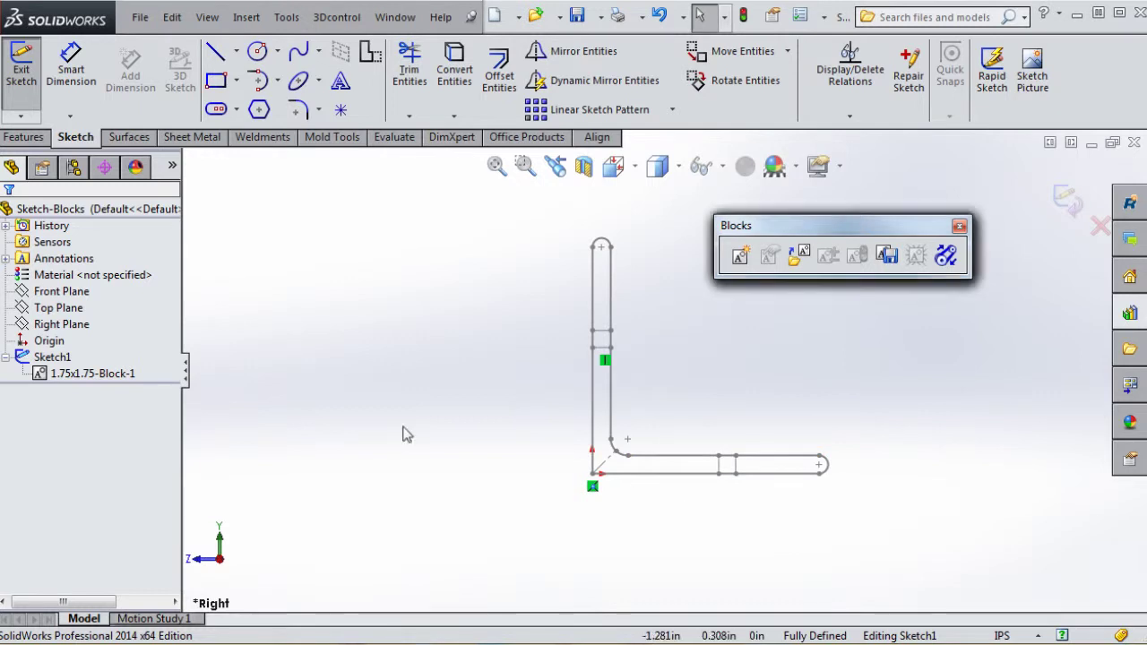